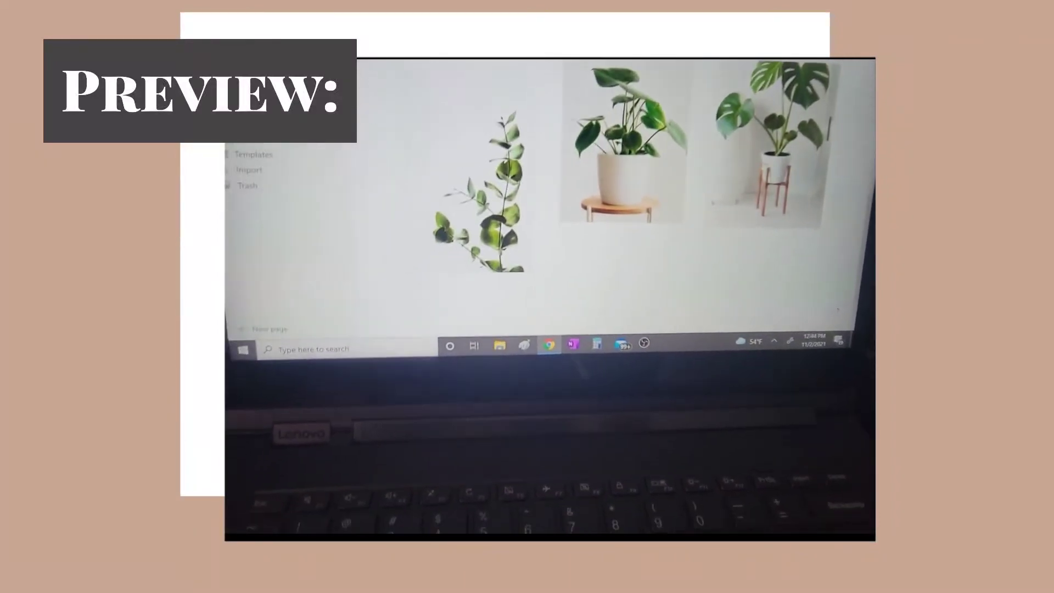
Step: Search Unsplash covers for 'asthetic', then 'beige ast', and close the picker leaving the cover unchanged
{"action": "scroll", "coordinate": [752, 175], "scroll_direction": "up", "scroll_amount": 5}
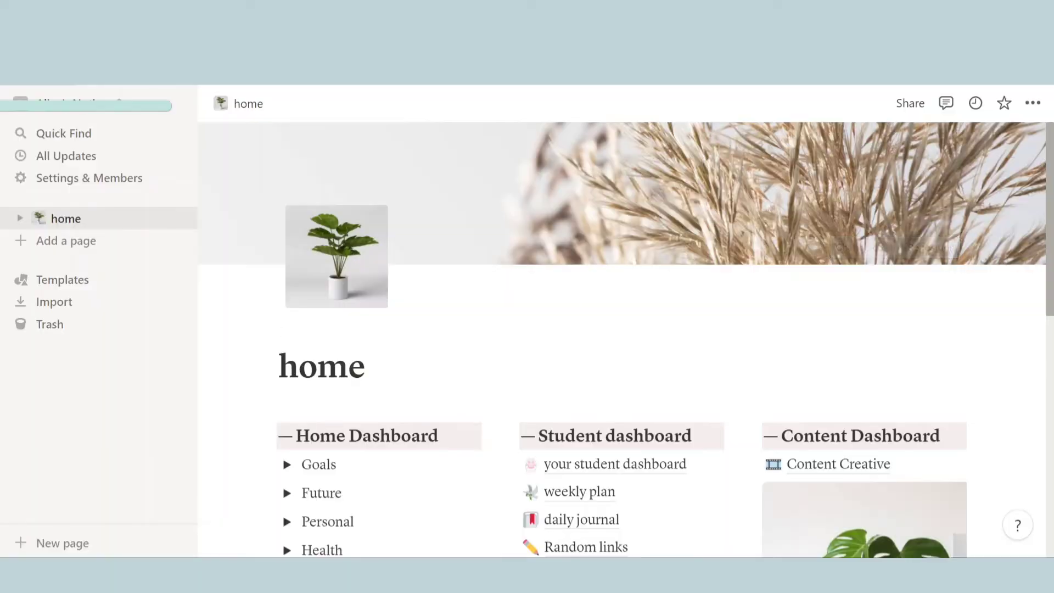
{"action": "mouse_move", "coordinate": [953, 263]}
{"action": "left_click", "coordinate": [870, 248]}
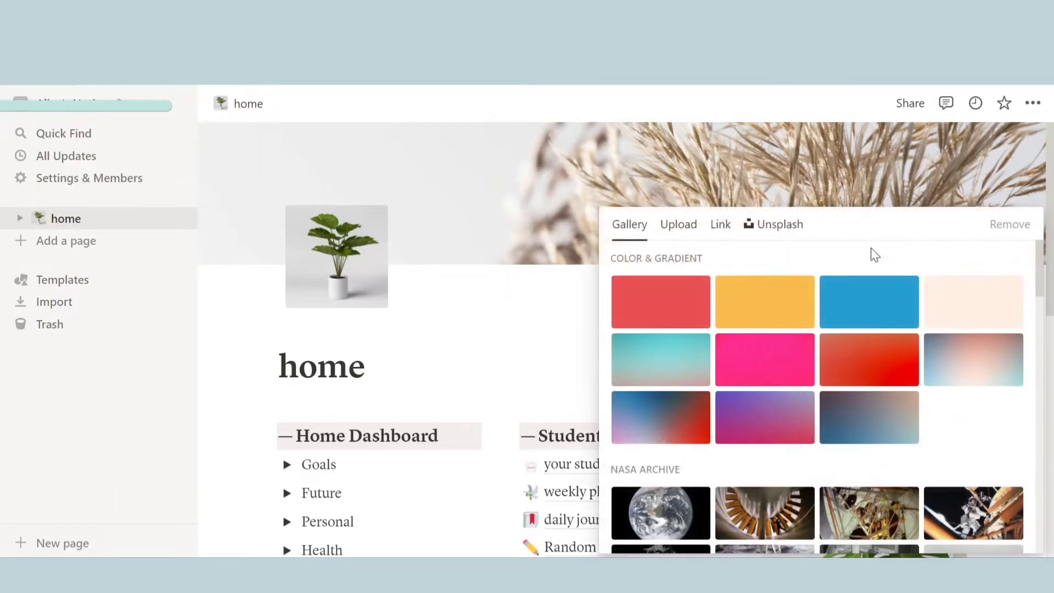
{"action": "left_click", "coordinate": [779, 226]}
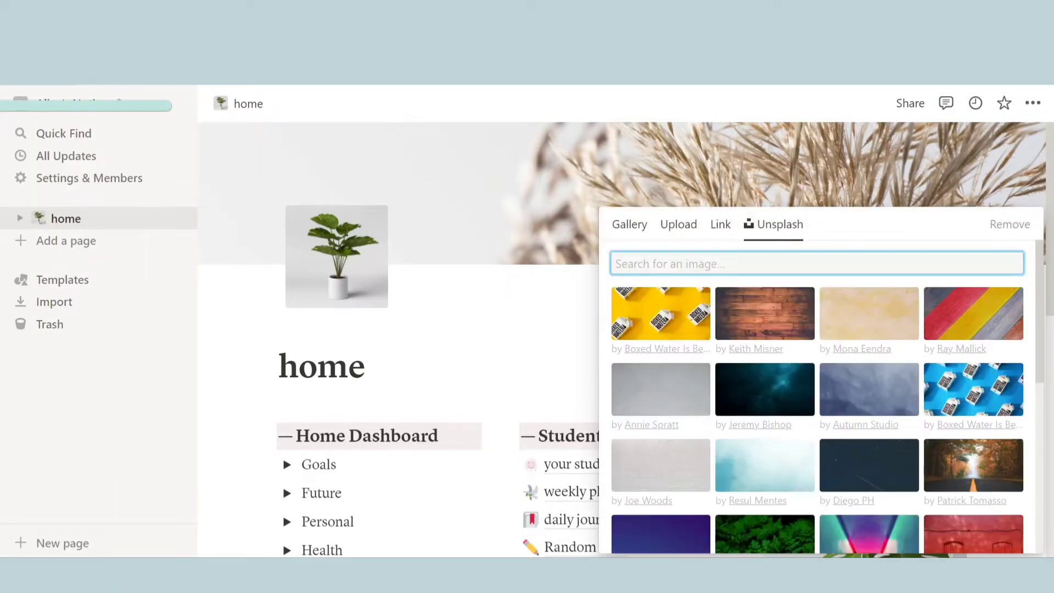
{"action": "type", "text": "asthetic vibes"}
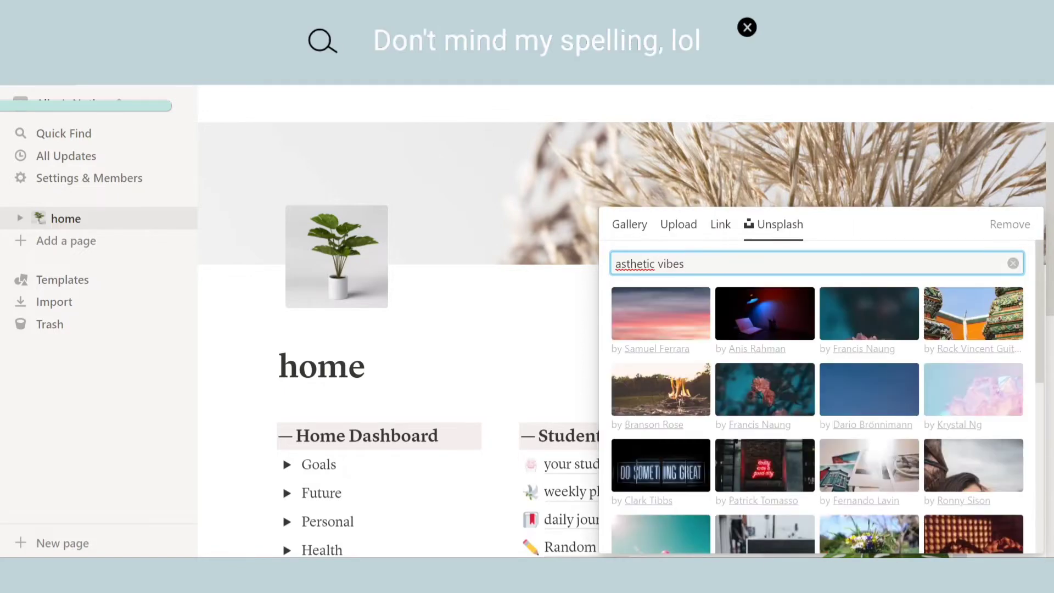
{"action": "key", "text": "BackSpace"}
{"action": "key", "text": "BackSpace"}
{"action": "type", "text": "beige ast"}
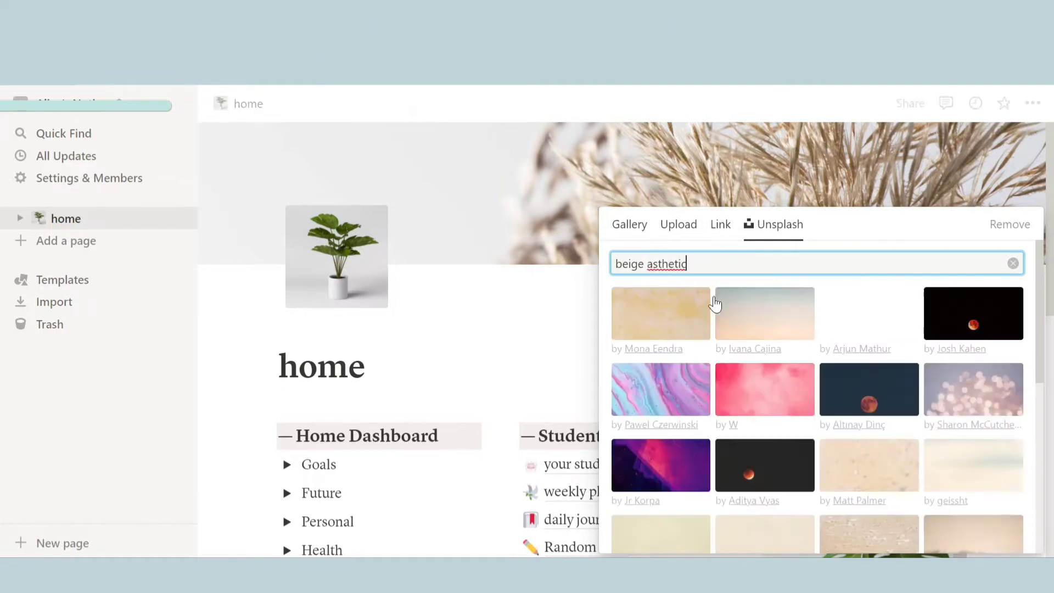
{"action": "scroll", "coordinate": [952, 406], "scroll_direction": "down", "scroll_amount": 3}
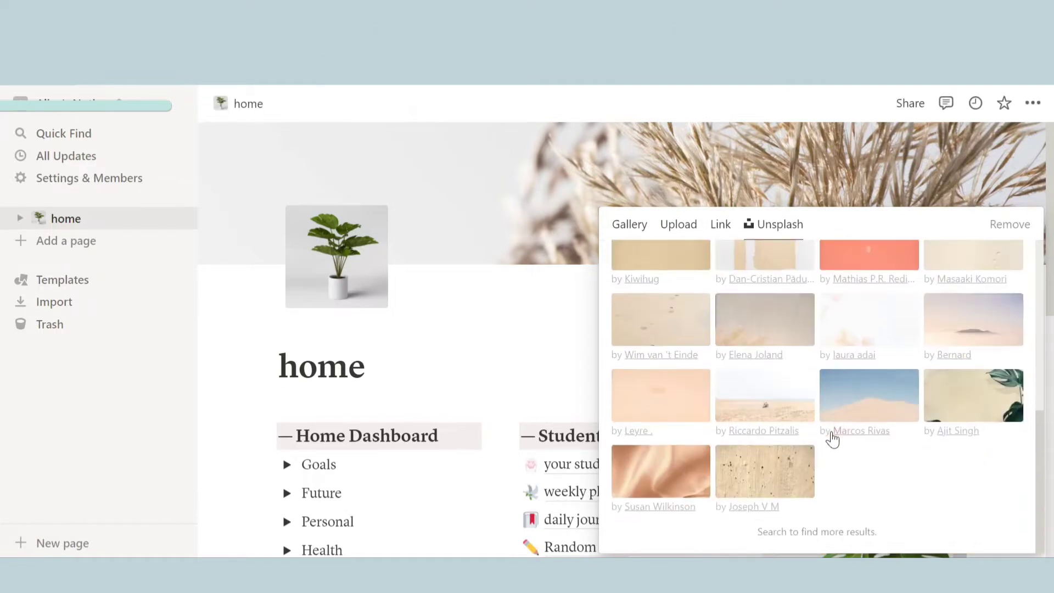
{"action": "left_click", "coordinate": [541, 285]}
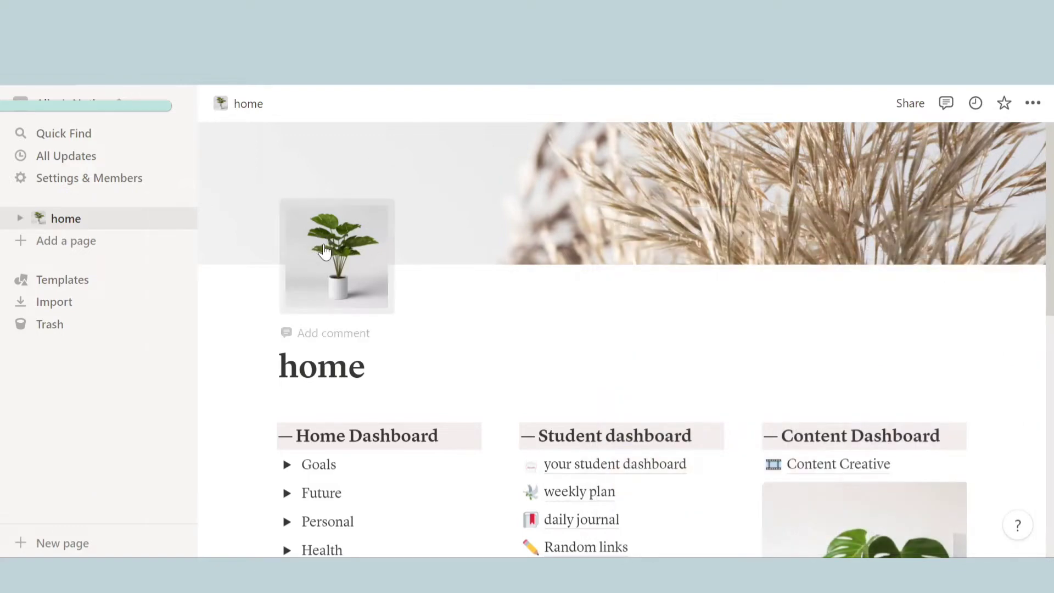
Step: Look over the icon picker's upload and link options without changing the icon, then expand Goals
{"action": "right_click", "coordinate": [313, 252]}
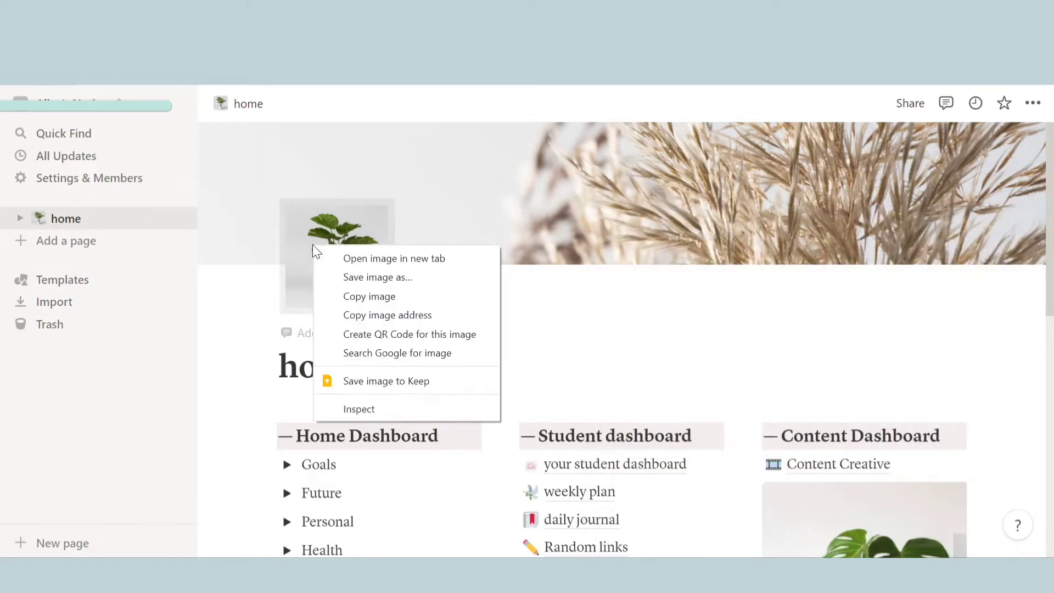
{"action": "left_click", "coordinate": [313, 251]}
{"action": "left_click", "coordinate": [321, 272]}
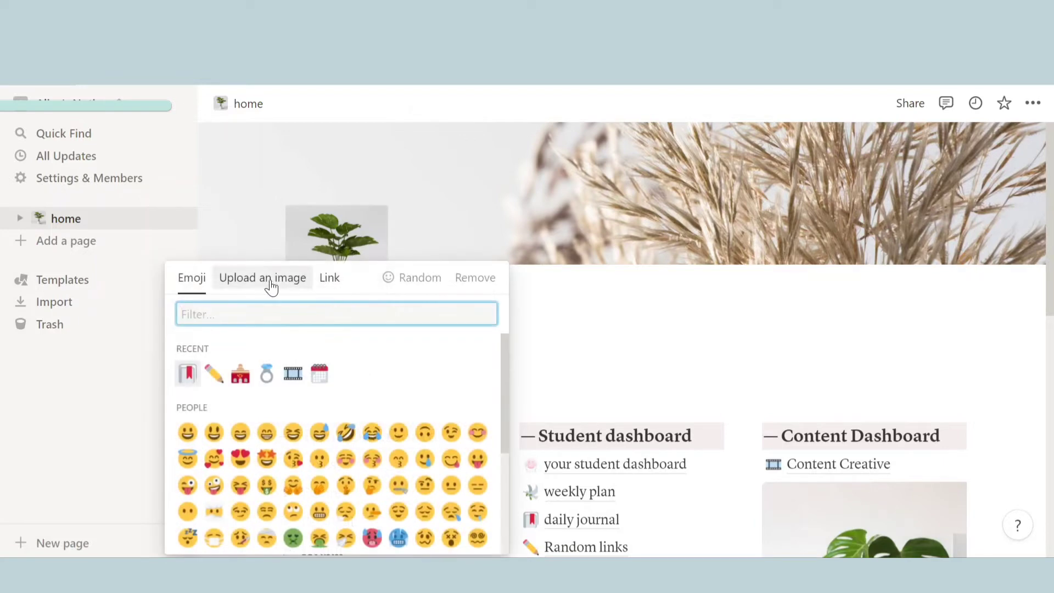
{"action": "scroll", "coordinate": [384, 385], "scroll_direction": "down", "scroll_amount": 10}
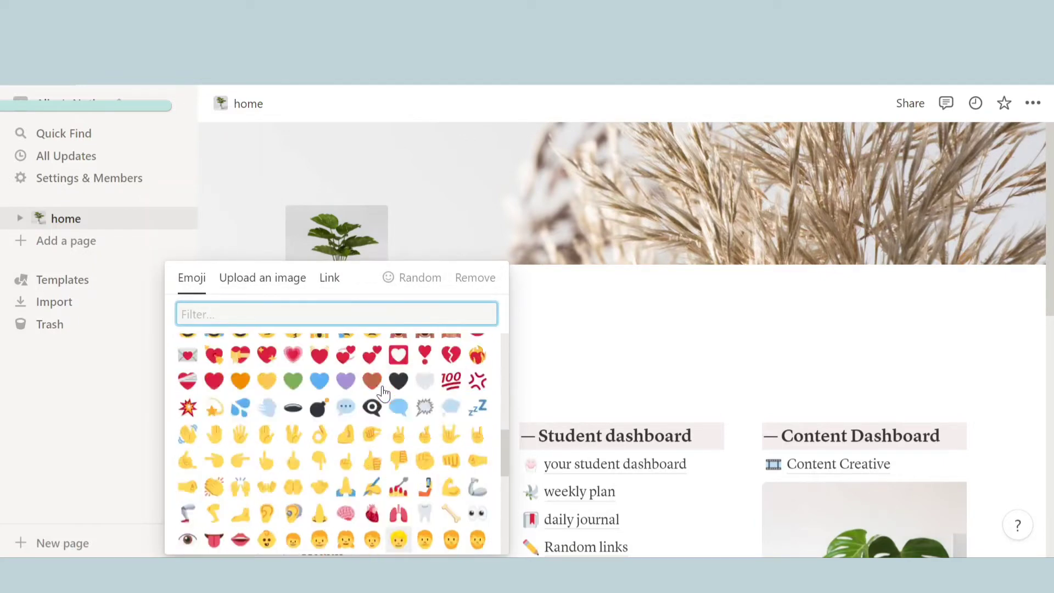
{"action": "scroll", "coordinate": [381, 372], "scroll_direction": "up", "scroll_amount": 10}
{"action": "left_click", "coordinate": [294, 284]}
{"action": "left_click", "coordinate": [325, 282]}
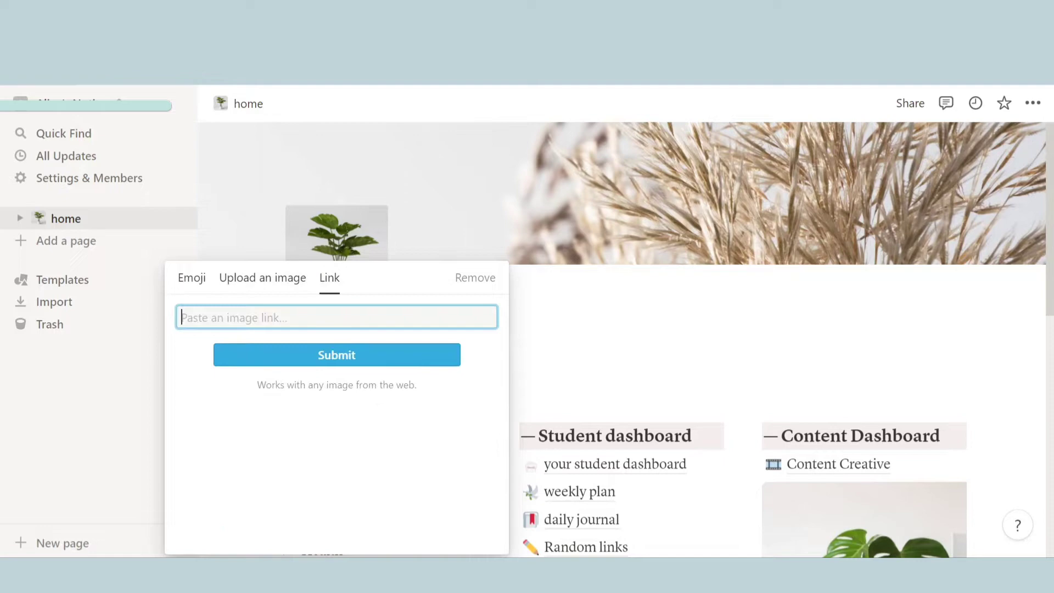
{"action": "left_click", "coordinate": [546, 308]}
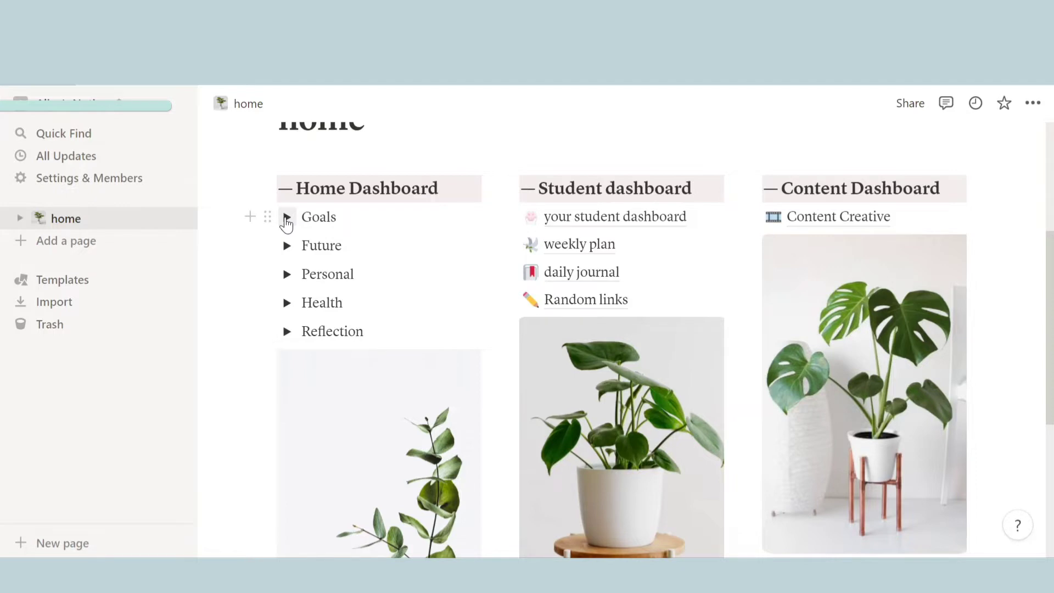
{"action": "left_click", "coordinate": [287, 218]}
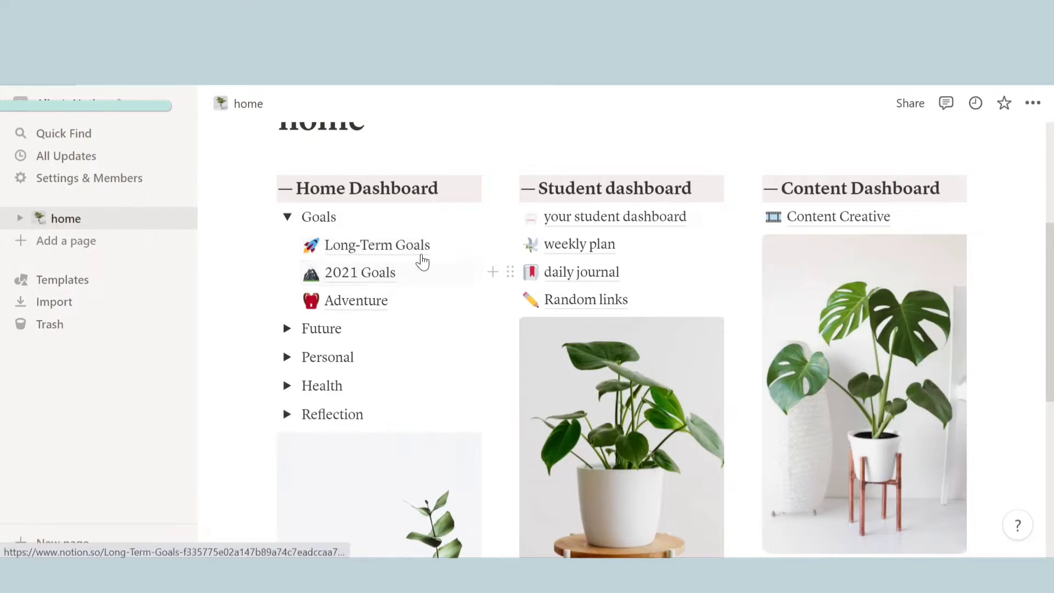
Step: View the 2021 Goals board and the Adventure page, then collapse Goals back on home
{"action": "left_click", "coordinate": [357, 277]}
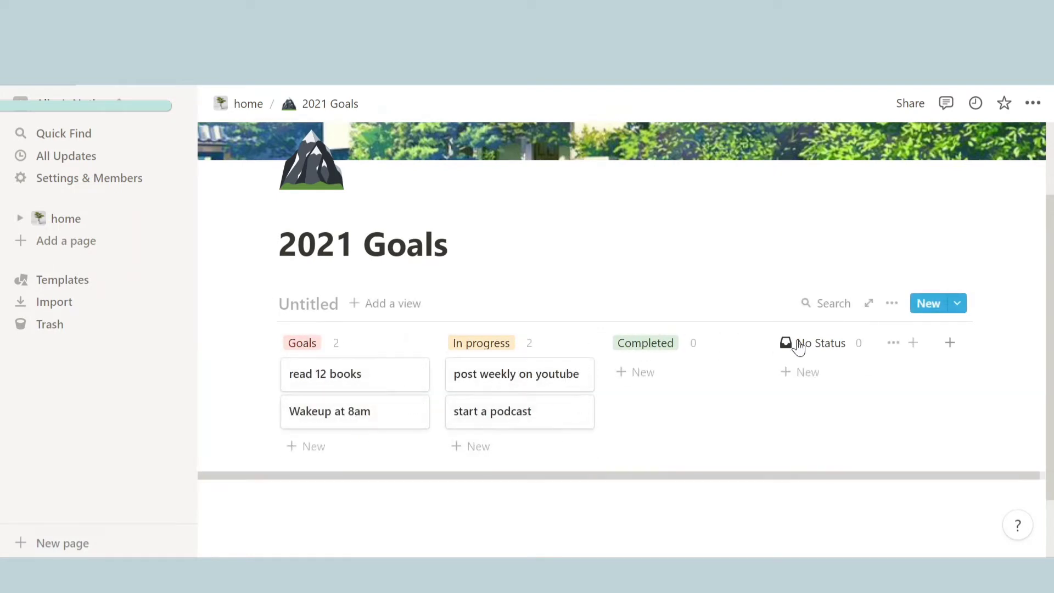
{"action": "left_click", "coordinate": [244, 103]}
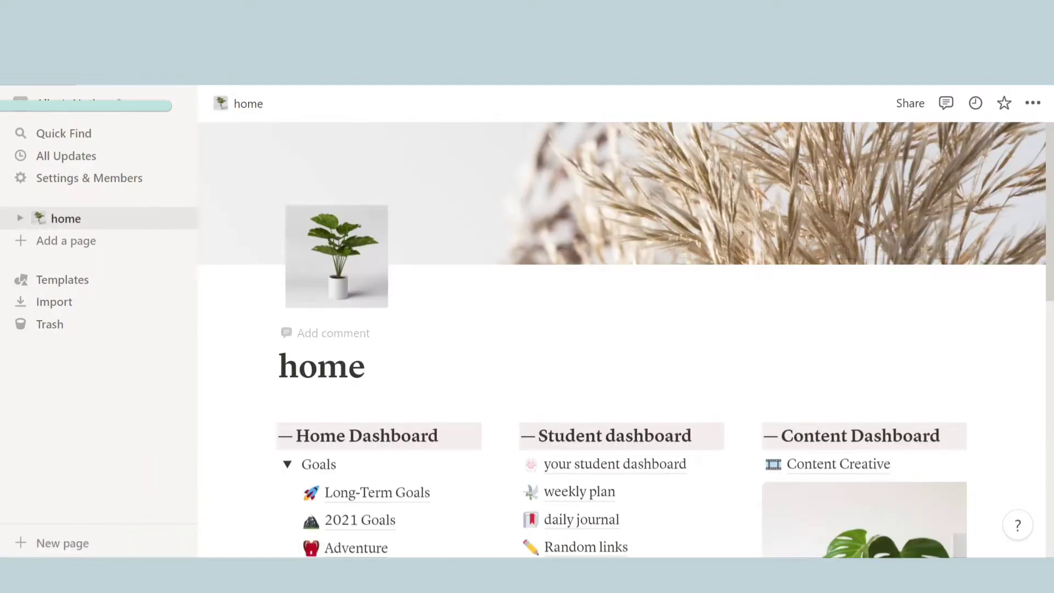
{"action": "scroll", "coordinate": [365, 316], "scroll_direction": "down", "scroll_amount": 5}
{"action": "left_click", "coordinate": [364, 311]}
{"action": "scroll", "coordinate": [384, 379], "scroll_direction": "down", "scroll_amount": 4}
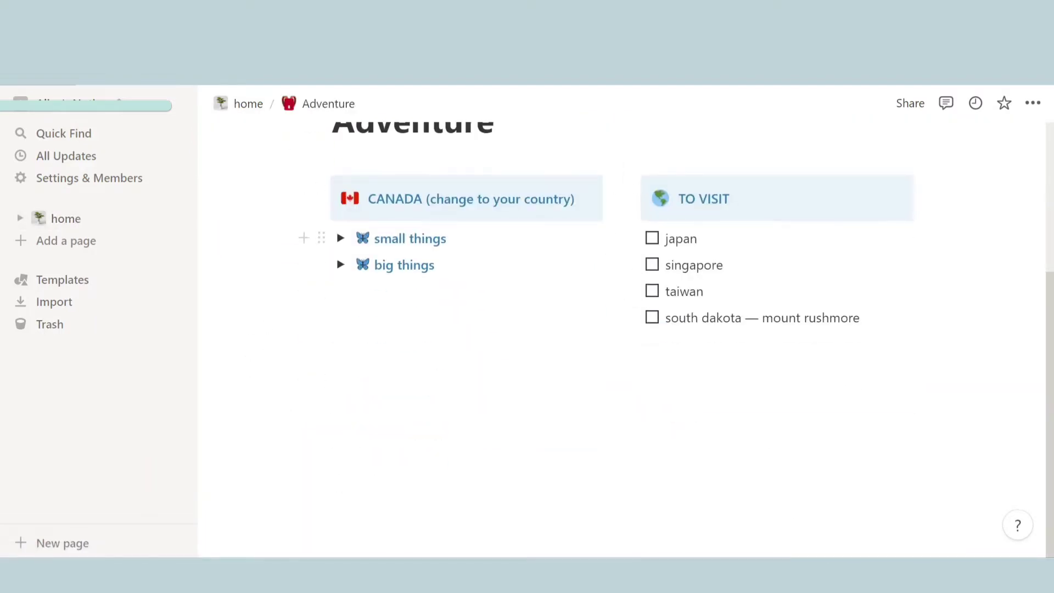
{"action": "left_click", "coordinate": [258, 105]}
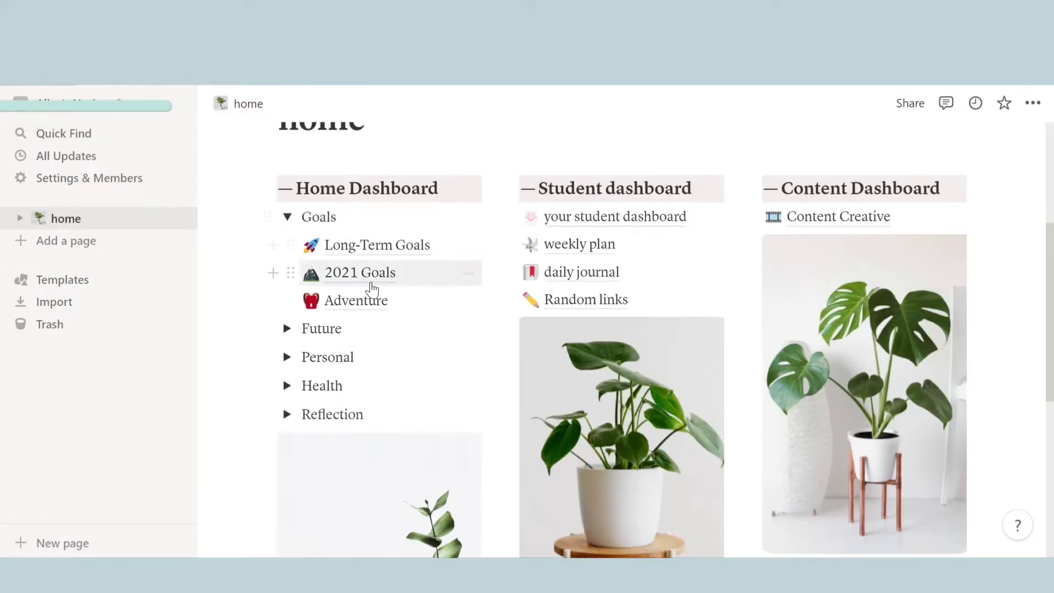
{"action": "left_click", "coordinate": [287, 218]}
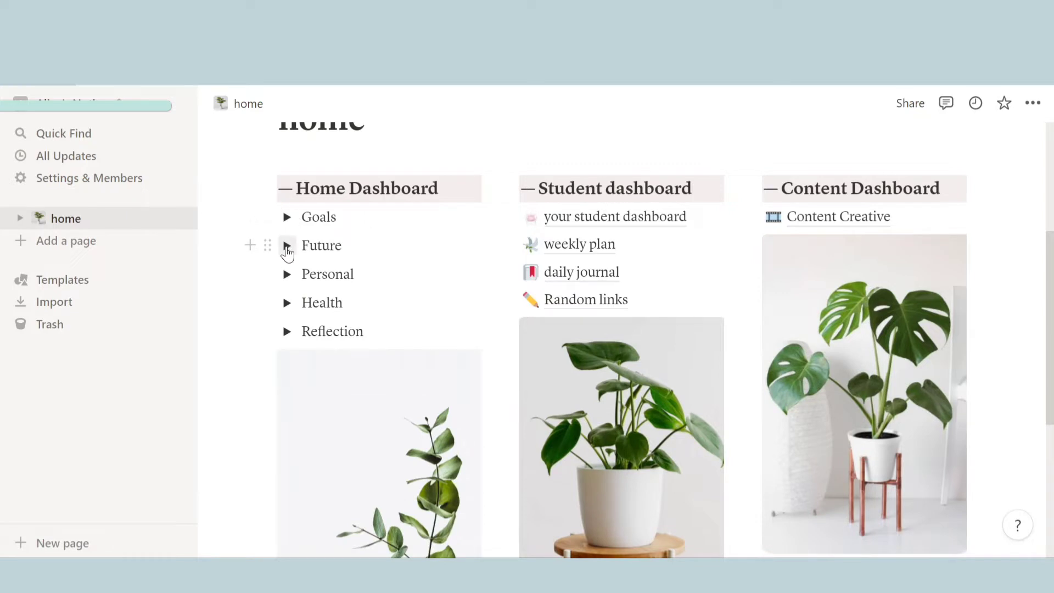
Step: Expand Future, scroll through the 10 Year Plan page, and return to the home page
{"action": "left_click", "coordinate": [286, 246]}
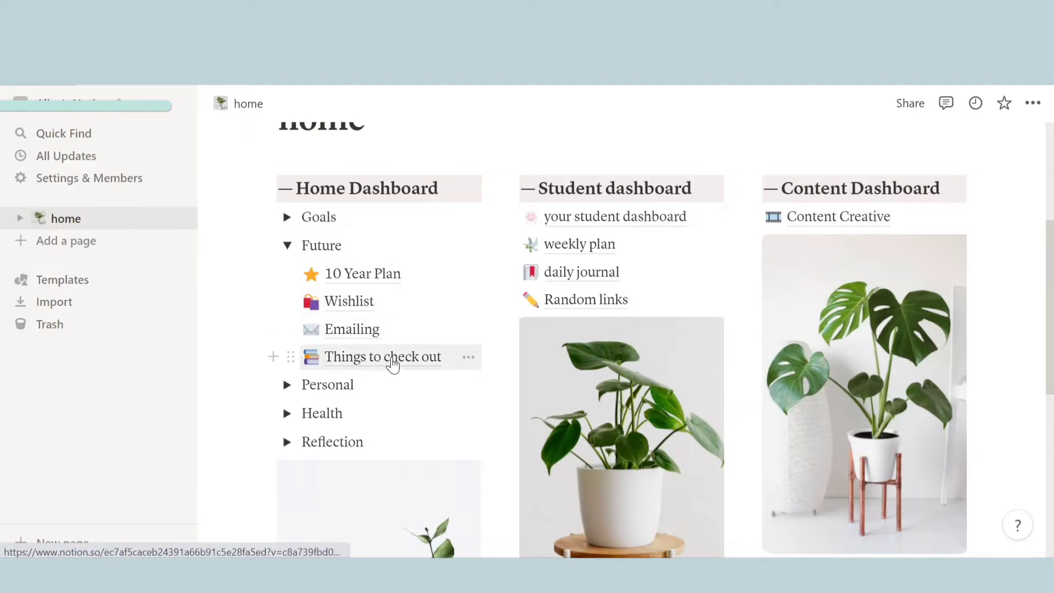
{"action": "left_click", "coordinate": [386, 277]}
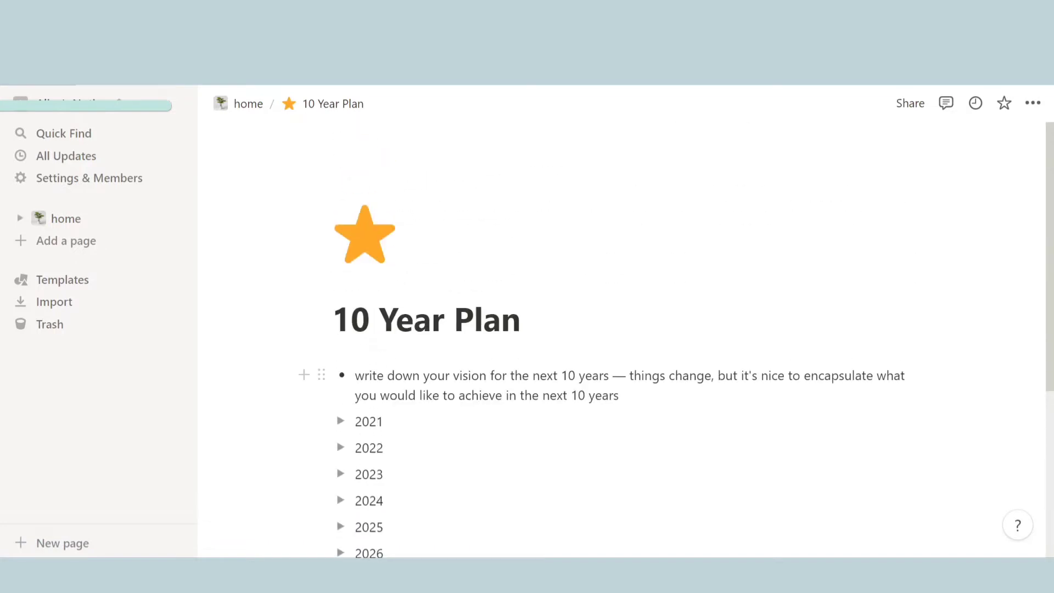
{"action": "scroll", "coordinate": [621, 340], "scroll_direction": "down", "scroll_amount": 3}
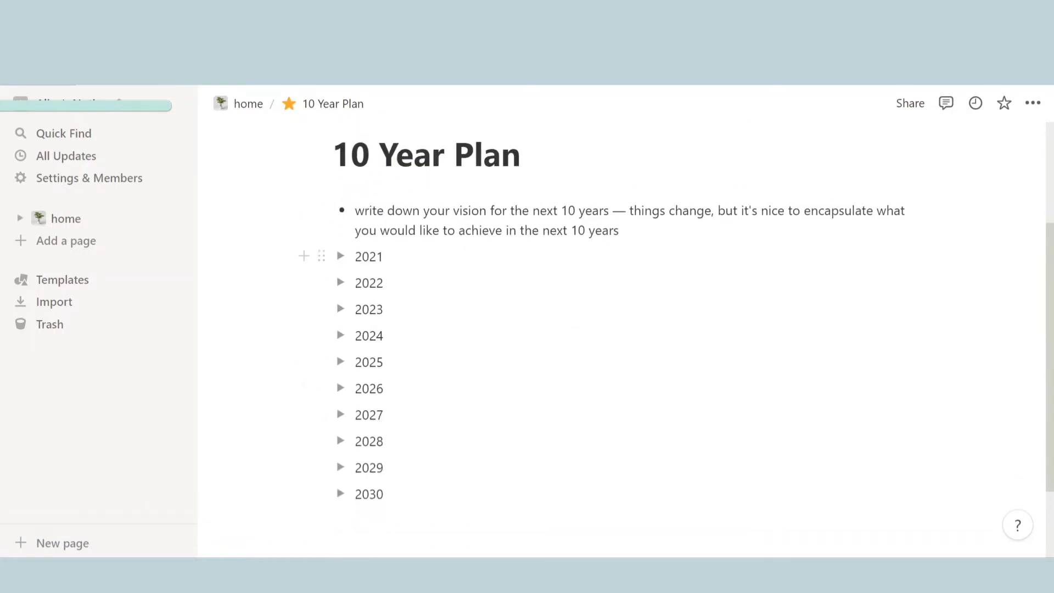
{"action": "left_click", "coordinate": [247, 105]}
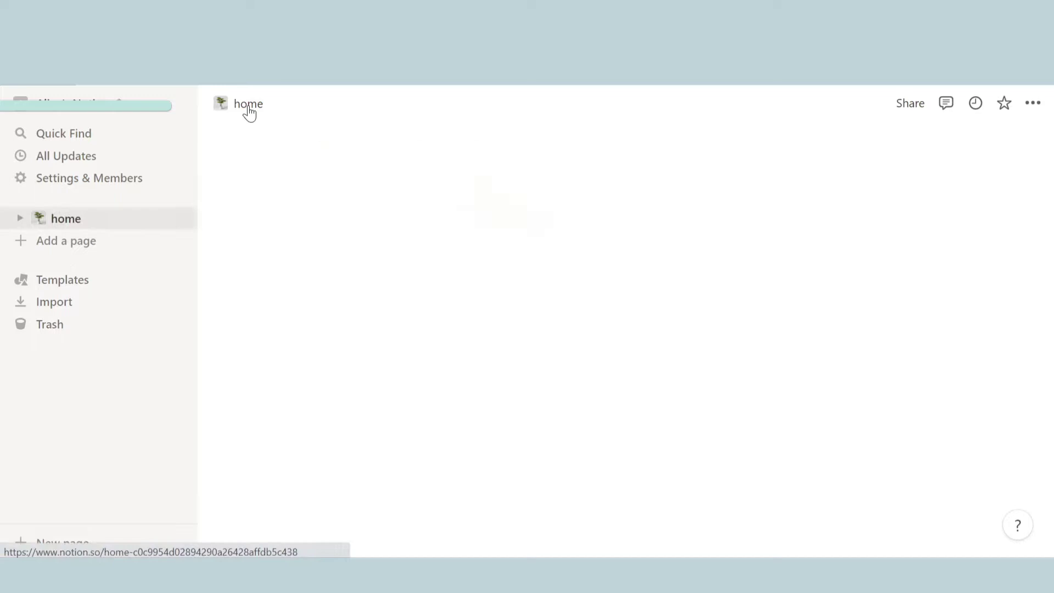
Step: Move the Wishlist scissors card into the purchased page, then view Emailing and return home
{"action": "scroll", "coordinate": [349, 308], "scroll_direction": "down", "scroll_amount": 5}
{"action": "left_click", "coordinate": [349, 303]}
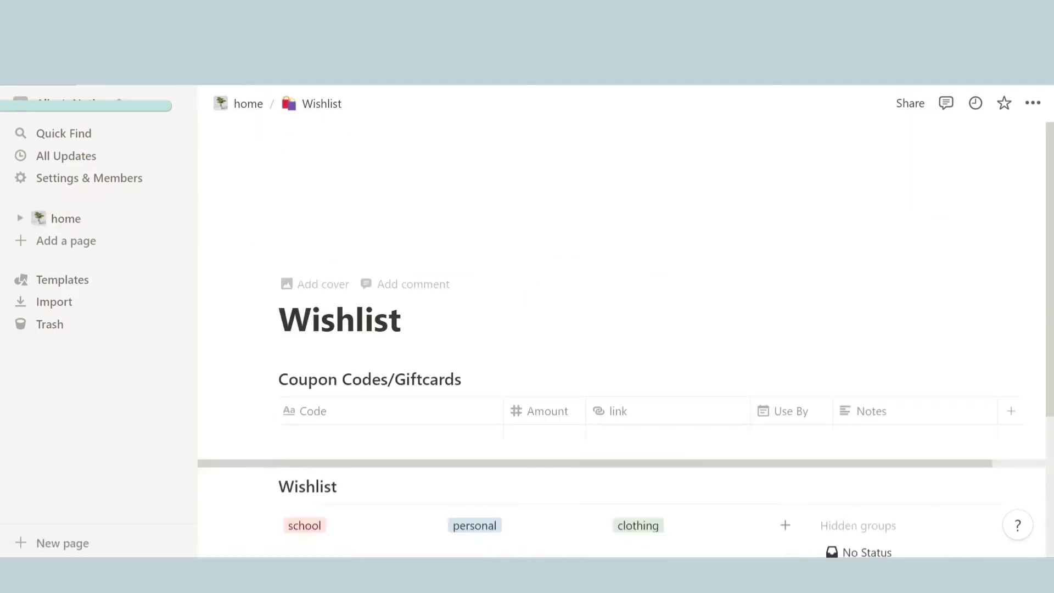
{"action": "scroll", "coordinate": [456, 340], "scroll_direction": "down", "scroll_amount": 5}
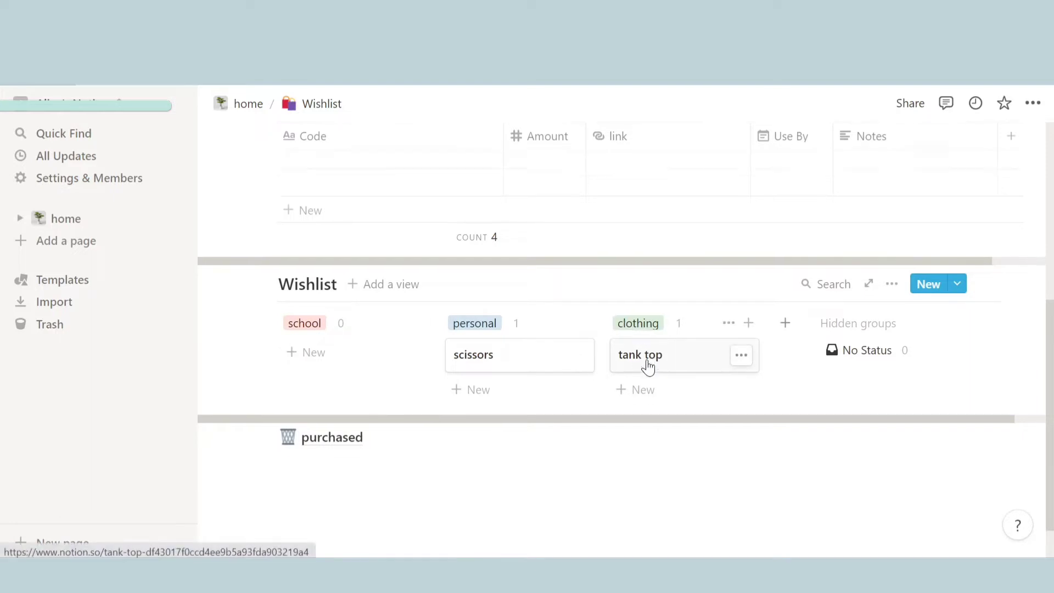
{"action": "scroll", "coordinate": [647, 366], "scroll_direction": "up", "scroll_amount": 5}
{"action": "scroll", "coordinate": [648, 366], "scroll_direction": "down", "scroll_amount": 5}
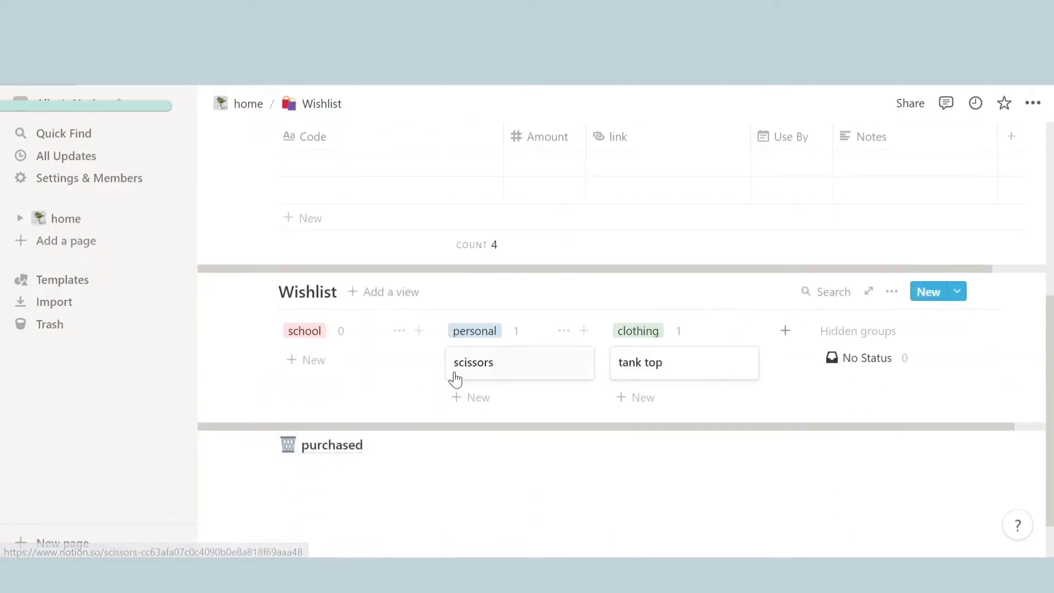
{"action": "left_click_drag", "start_coordinate": [454, 376], "coordinate": [342, 447]}
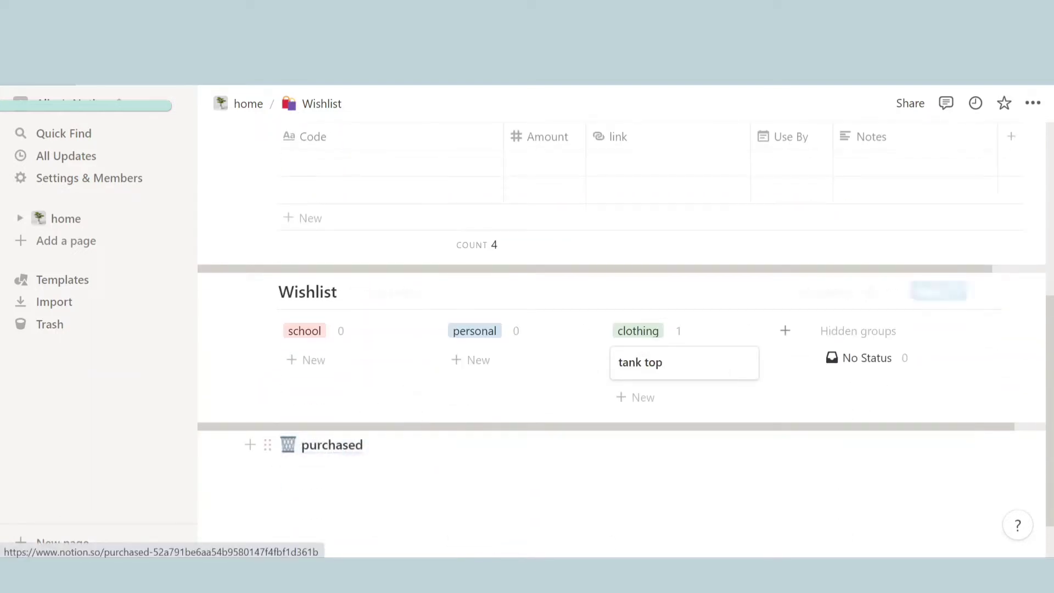
{"action": "left_click", "coordinate": [345, 446]}
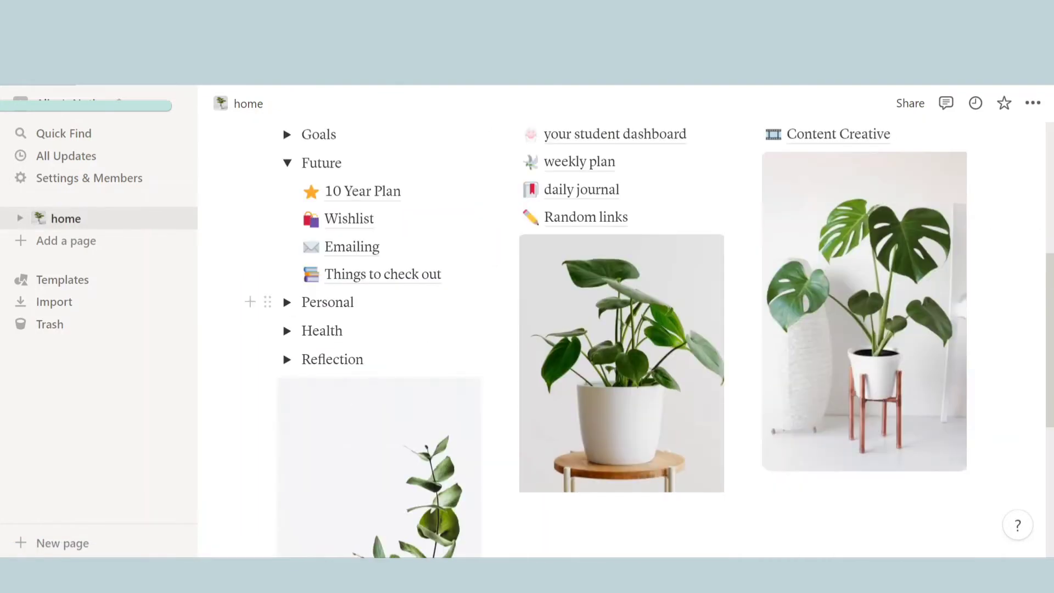
{"action": "left_click", "coordinate": [346, 249]}
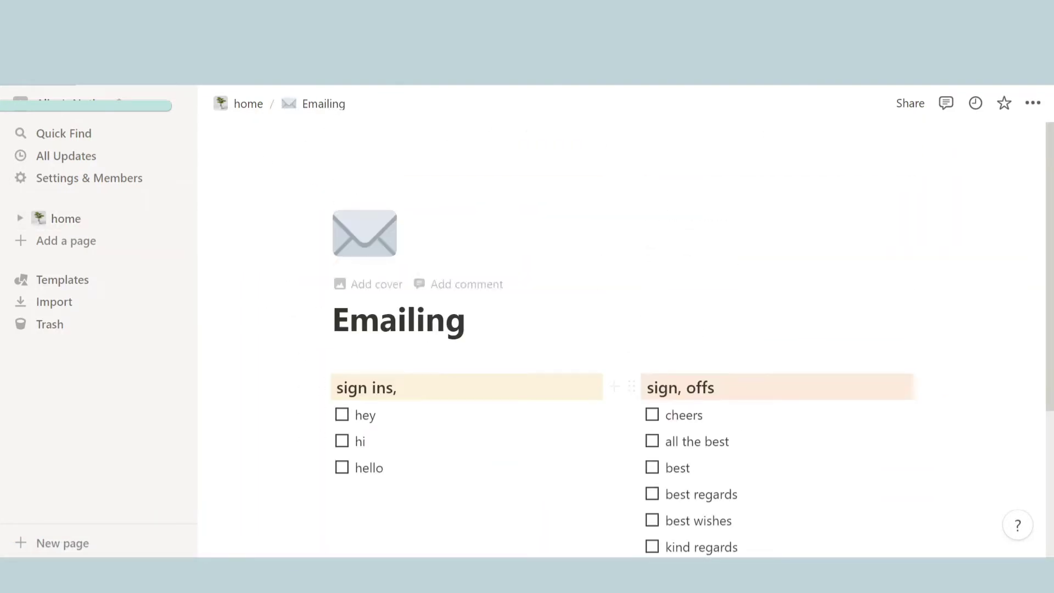
{"action": "left_click", "coordinate": [248, 104]}
Step: Collapse Future, expand Personal, and scroll through the Daily routine page before returning home
{"action": "left_click", "coordinate": [287, 327]}
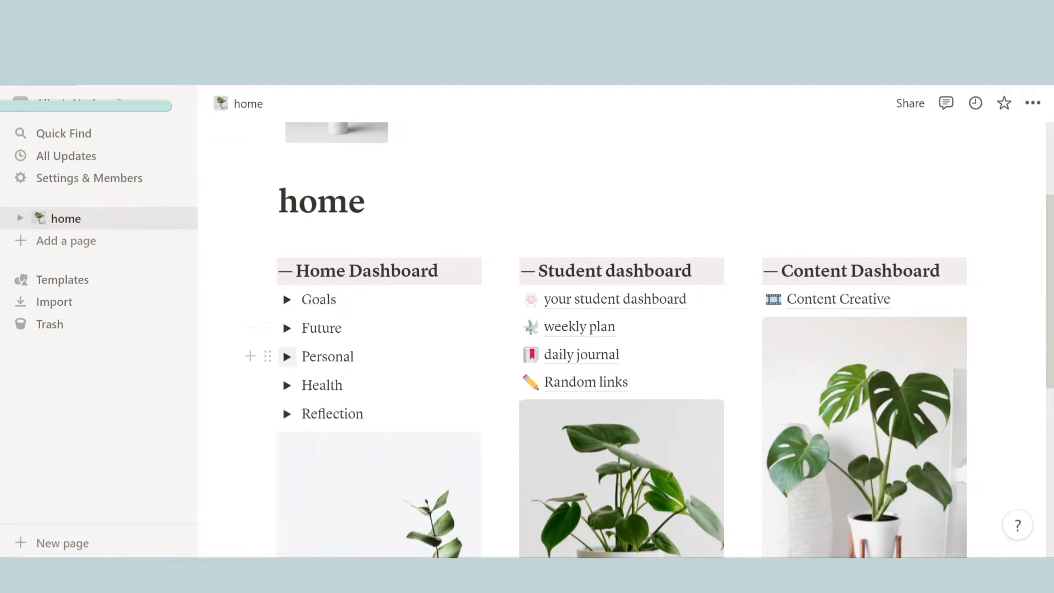
{"action": "left_click", "coordinate": [287, 357]}
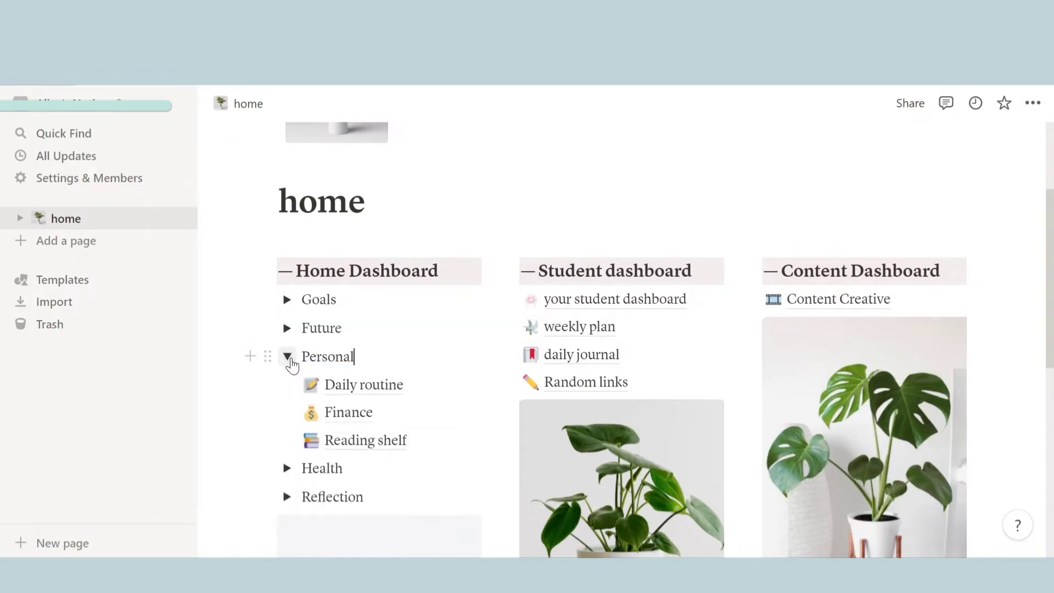
{"action": "left_click", "coordinate": [362, 388]}
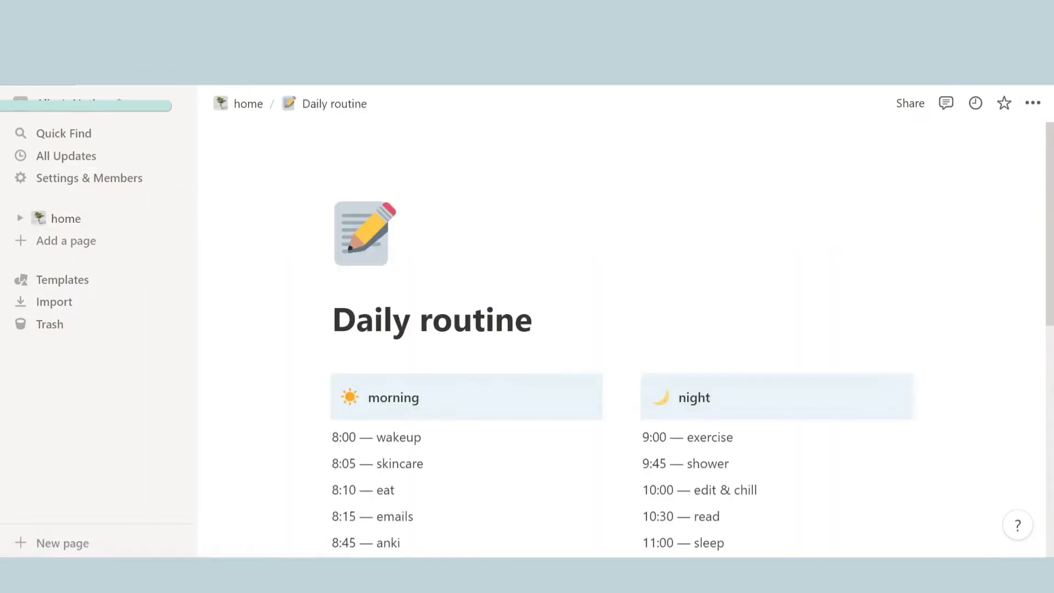
{"action": "scroll", "coordinate": [329, 401], "scroll_direction": "down", "scroll_amount": 3}
{"action": "scroll", "coordinate": [632, 426], "scroll_direction": "down", "scroll_amount": 4}
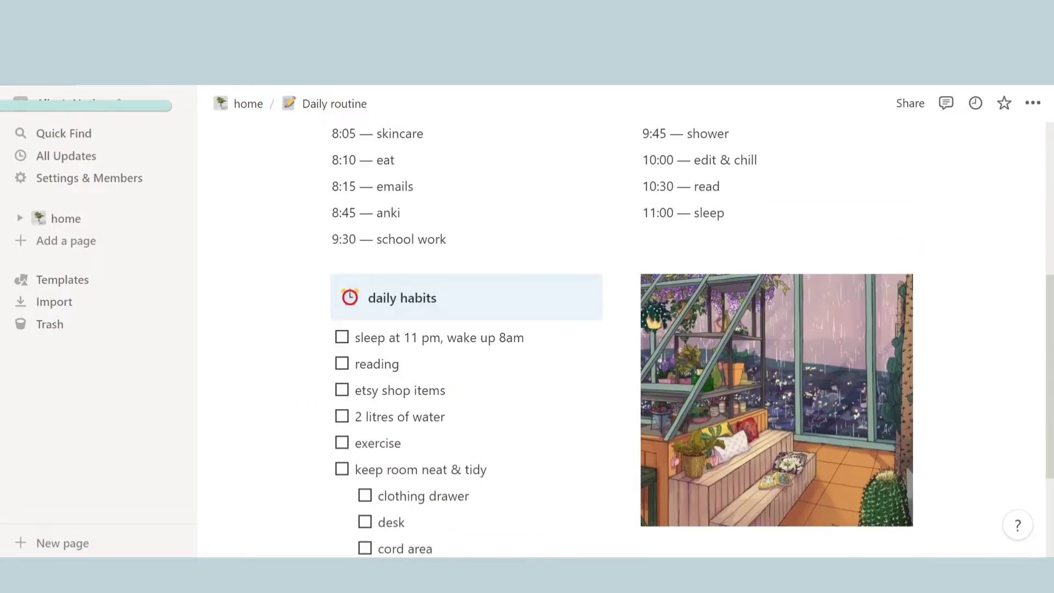
{"action": "scroll", "coordinate": [632, 425], "scroll_direction": "up", "scroll_amount": 7}
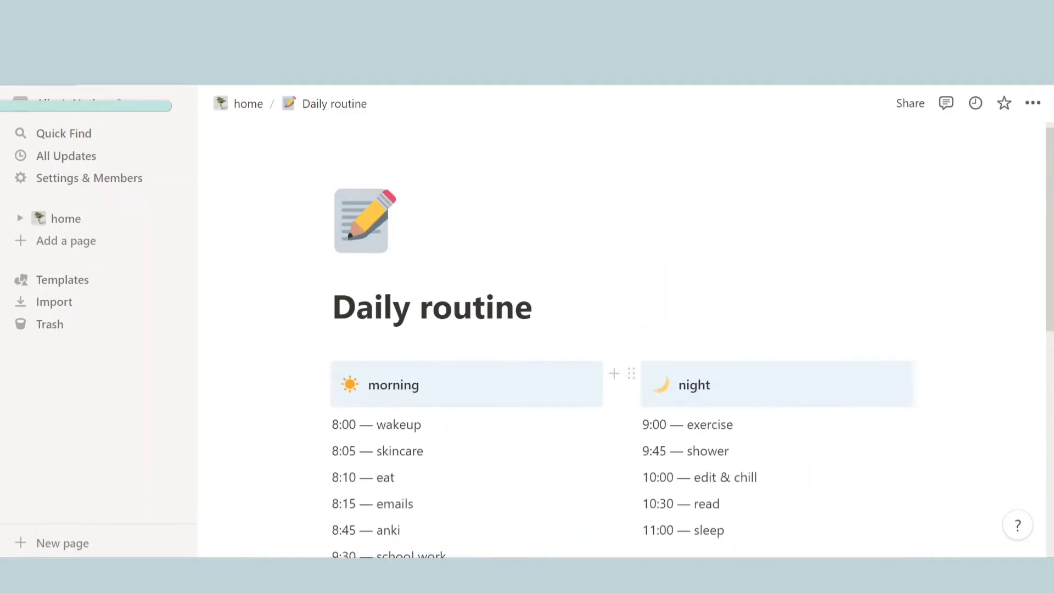
{"action": "scroll", "coordinate": [631, 425], "scroll_direction": "down", "scroll_amount": 6}
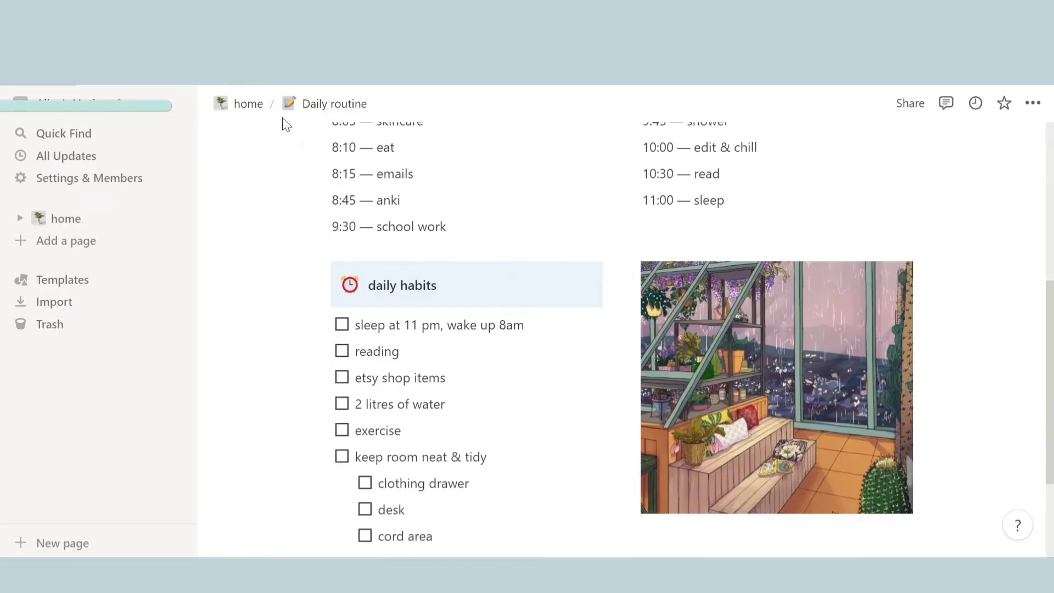
{"action": "left_click", "coordinate": [236, 105]}
Step: Look over the Finance tracker page and return to the home page
{"action": "scroll", "coordinate": [343, 365], "scroll_direction": "down", "scroll_amount": 5}
{"action": "left_click", "coordinate": [310, 329]}
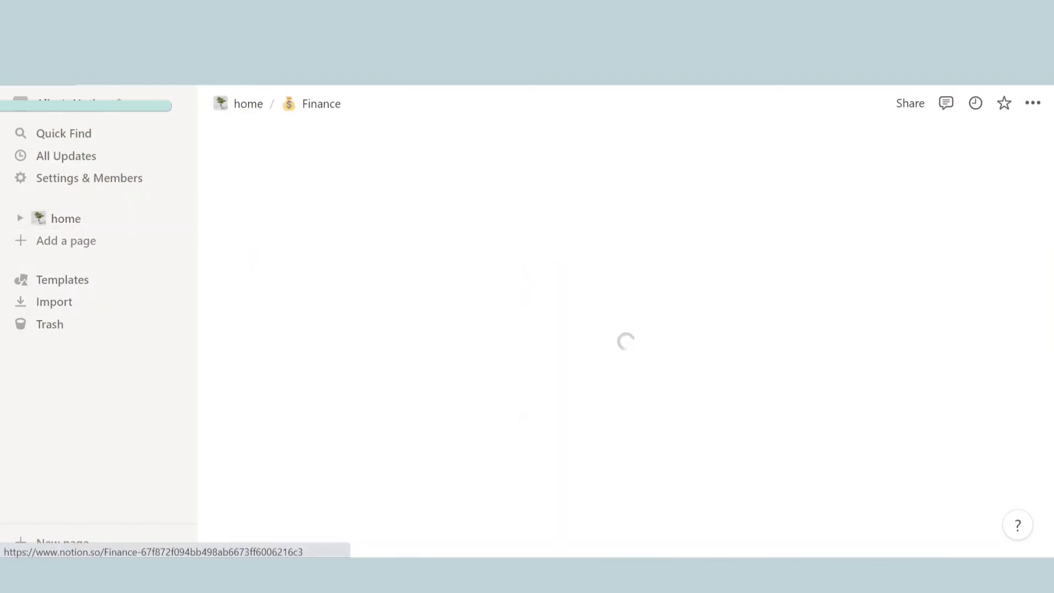
{"action": "scroll", "coordinate": [440, 331], "scroll_direction": "down", "scroll_amount": 3}
{"action": "scroll", "coordinate": [372, 406], "scroll_direction": "up", "scroll_amount": 2}
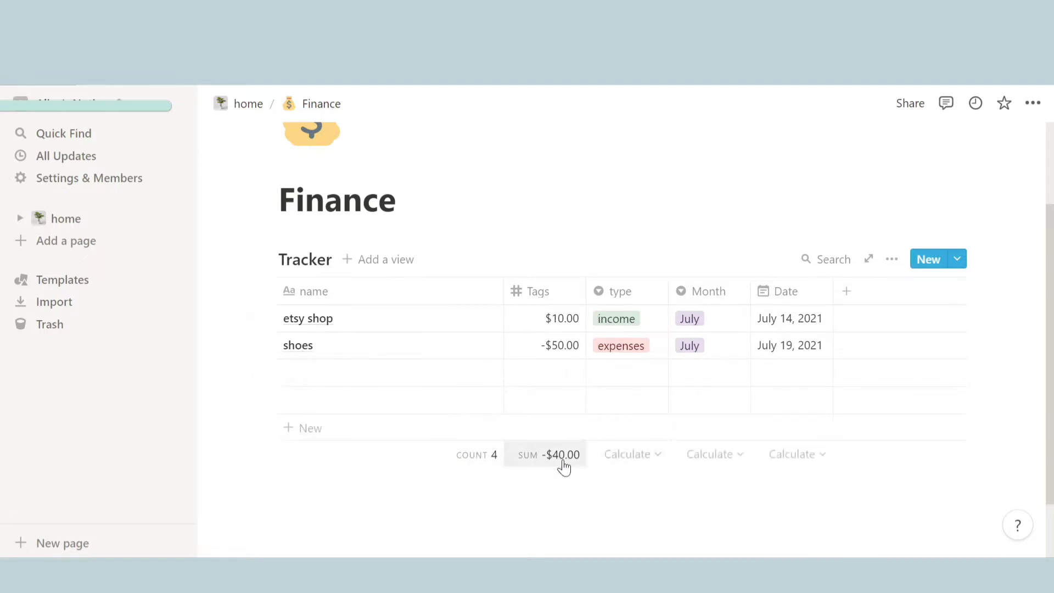
{"action": "left_click", "coordinate": [252, 114]}
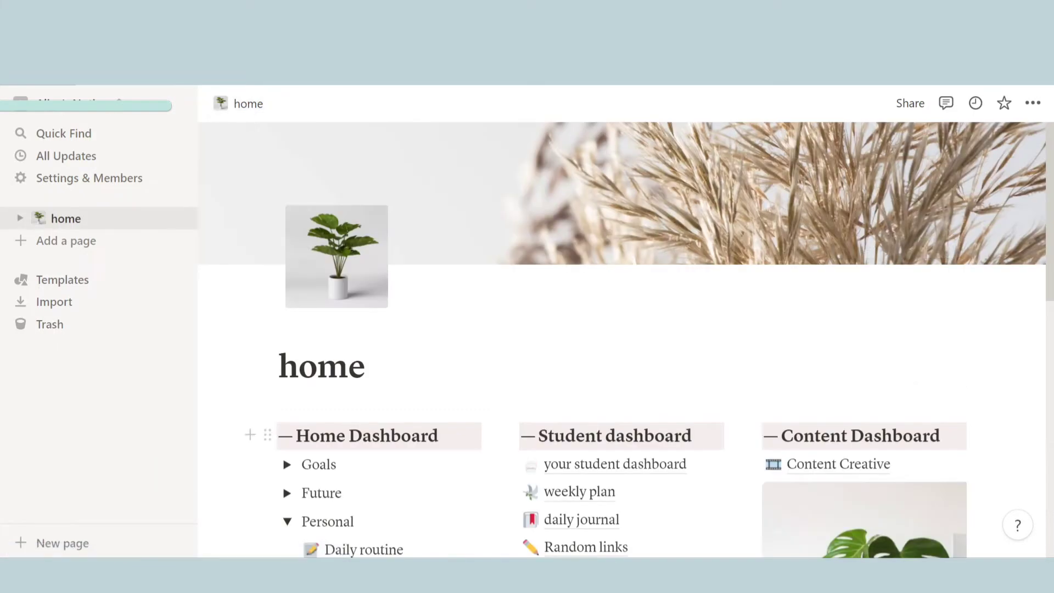
Step: Open Reading shelf and scroll across its To Read, Currently Reading and Read board
{"action": "scroll", "coordinate": [381, 370], "scroll_direction": "down", "scroll_amount": 5}
{"action": "left_click", "coordinate": [381, 369]}
{"action": "scroll", "coordinate": [555, 440], "scroll_direction": "down", "scroll_amount": 4}
{"action": "scroll", "coordinate": [549, 442], "scroll_direction": "up", "scroll_amount": 5}
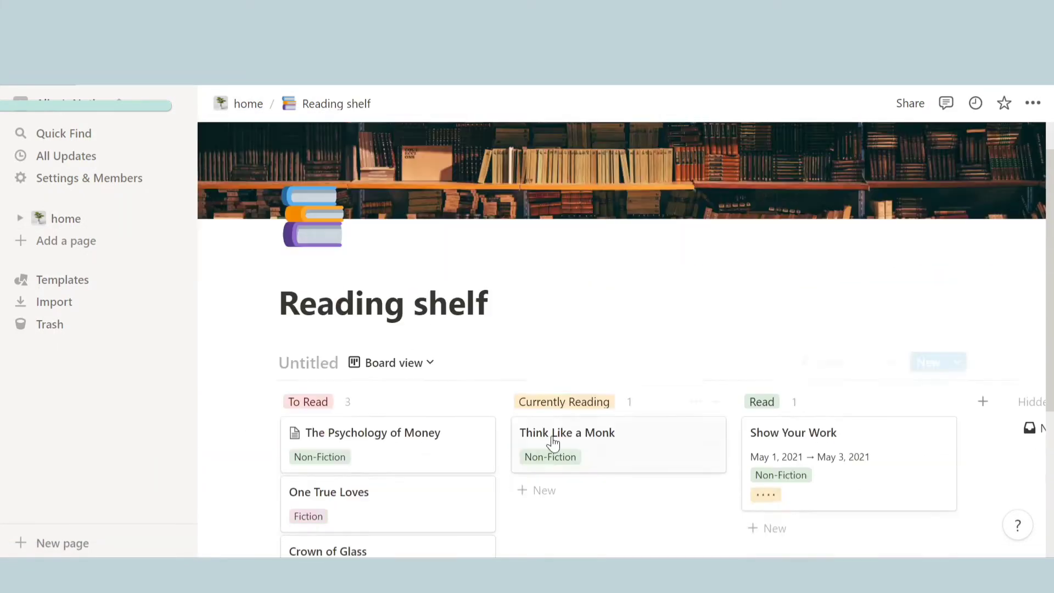
{"action": "scroll", "coordinate": [548, 442], "scroll_direction": "down", "scroll_amount": 4}
{"action": "scroll", "coordinate": [549, 442], "scroll_direction": "right", "scroll_amount": 4}
{"action": "scroll", "coordinate": [548, 442], "scroll_direction": "left", "scroll_amount": 4}
{"action": "scroll", "coordinate": [598, 447], "scroll_direction": "up", "scroll_amount": 4}
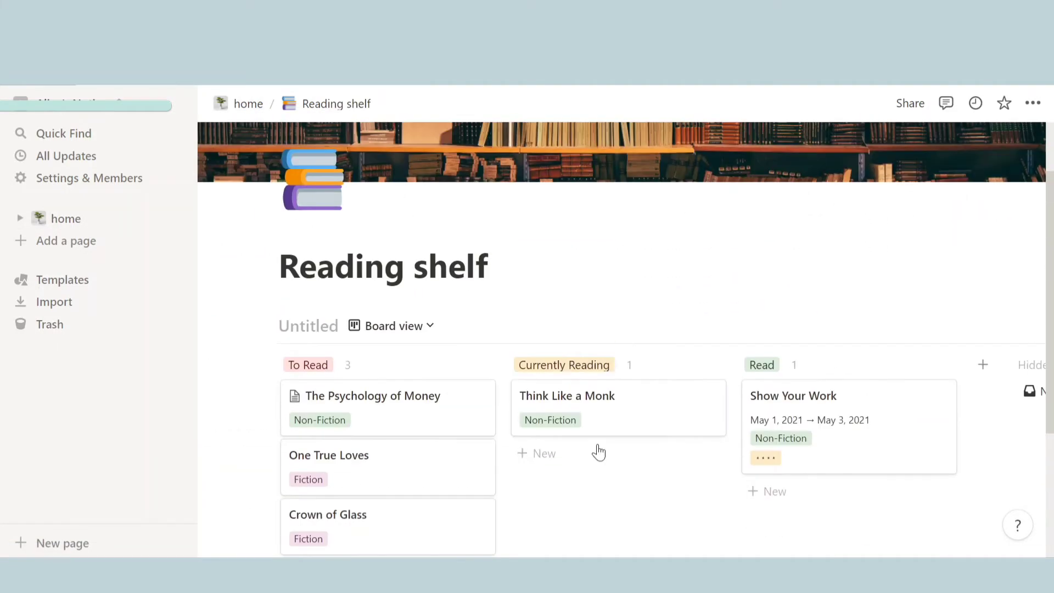
{"action": "scroll", "coordinate": [529, 383], "scroll_direction": "down", "scroll_amount": 2}
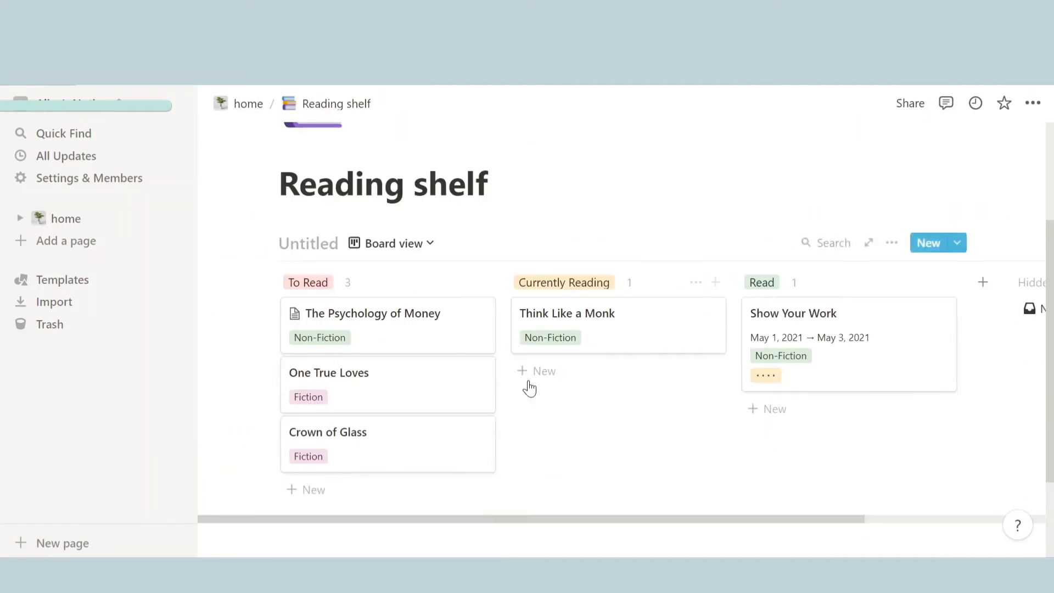
Step: Collapse Personal, expand Health, and open the Fitness page from the home dashboard
{"action": "left_click", "coordinate": [241, 116]}
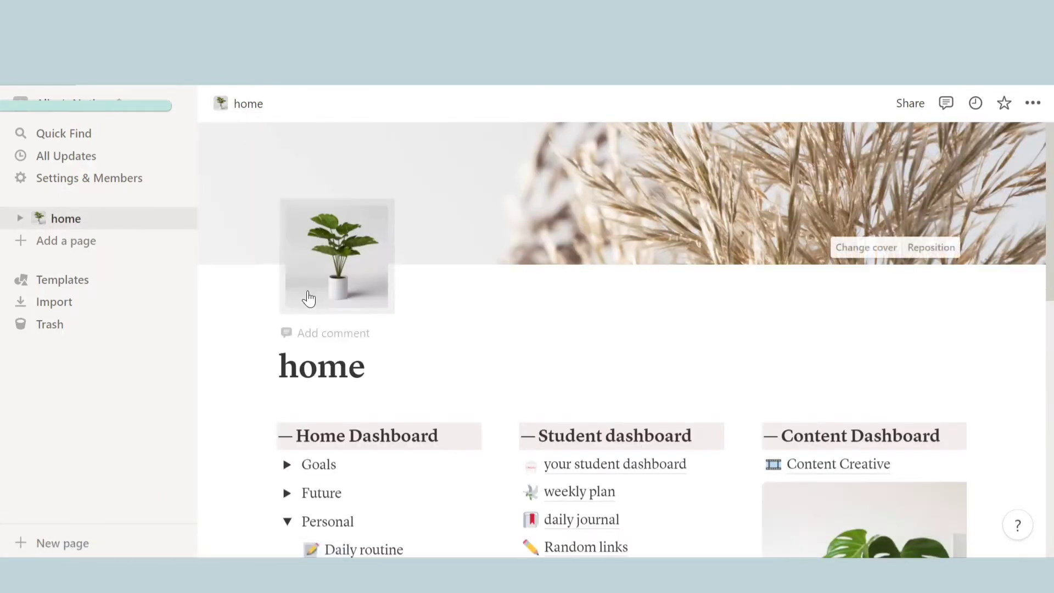
{"action": "scroll", "coordinate": [306, 299], "scroll_direction": "down", "scroll_amount": 5}
{"action": "left_click", "coordinate": [286, 274]}
{"action": "left_click", "coordinate": [286, 302]}
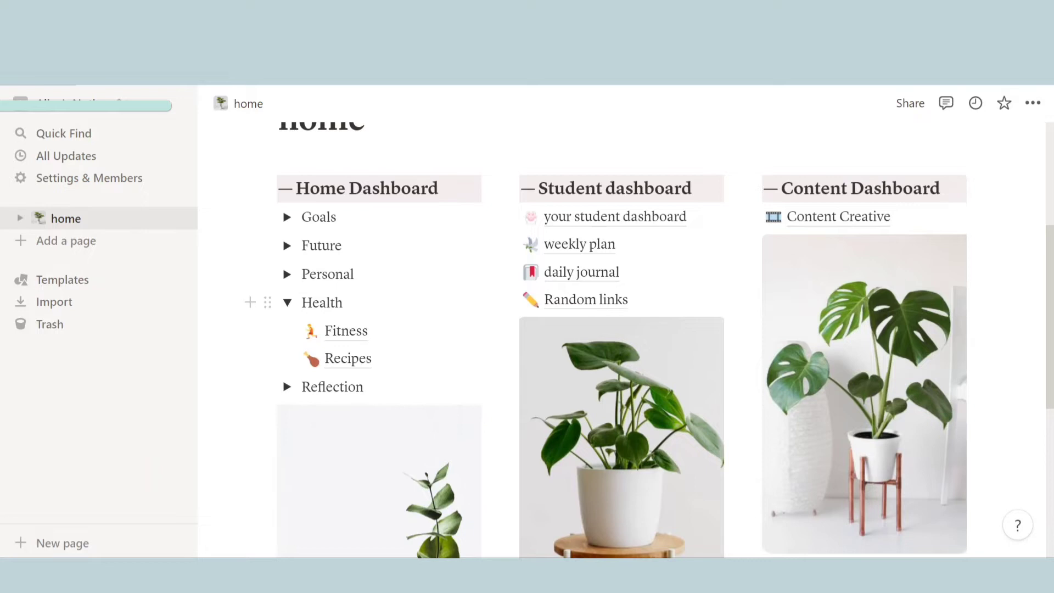
{"action": "left_click_drag", "start_coordinate": [330, 303], "coordinate": [337, 334]}
{"action": "left_click", "coordinate": [337, 332]}
{"action": "scroll", "coordinate": [384, 268], "scroll_direction": "down", "scroll_amount": 4}
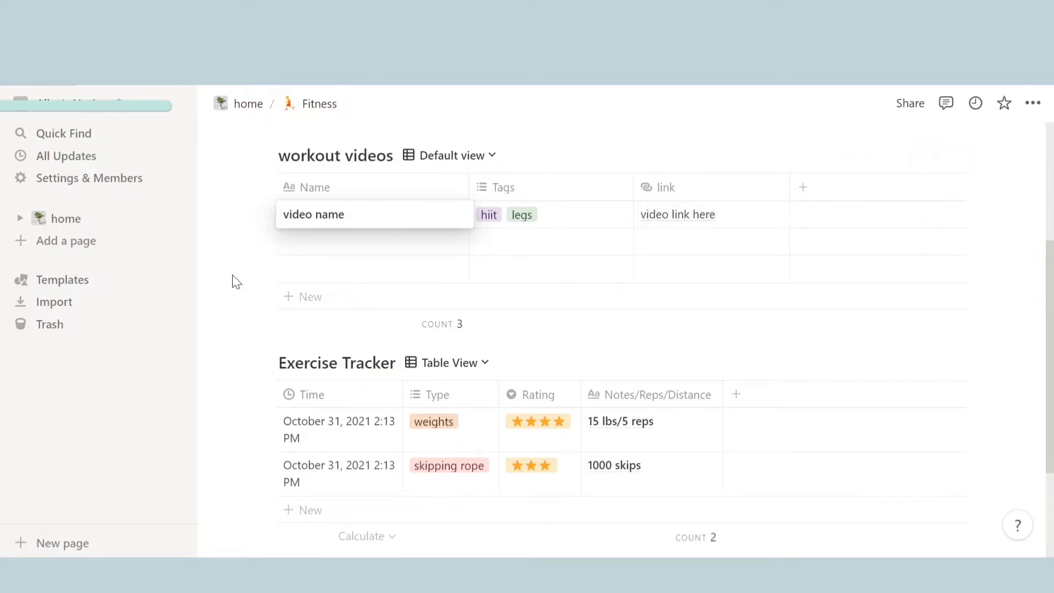
Step: Preview a workout video record, close it, and scroll to the Exercise Tracker table
{"action": "left_click", "coordinate": [448, 217]}
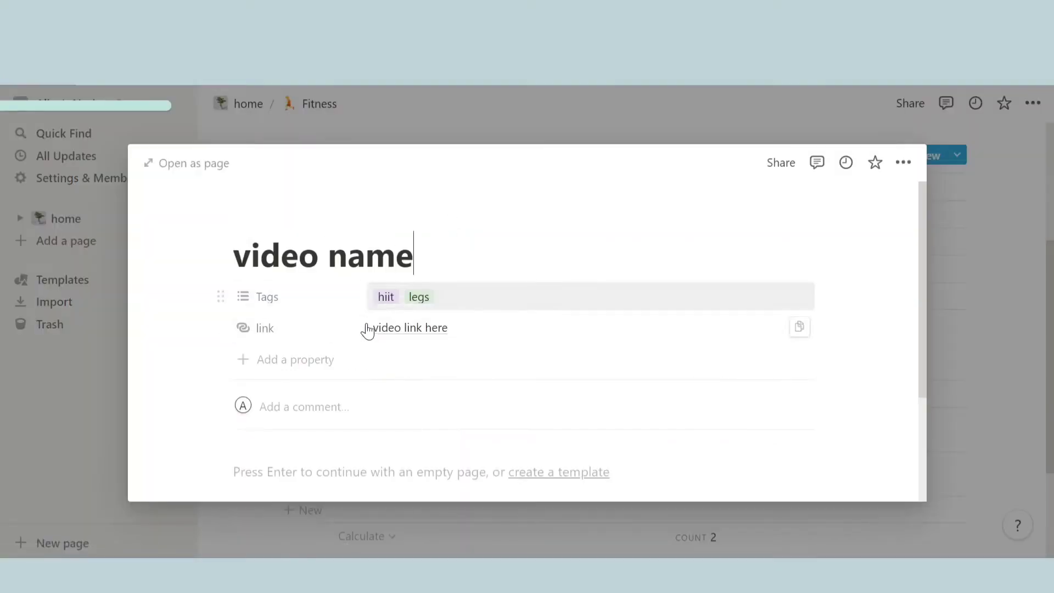
{"action": "key", "text": "Escape"}
{"action": "scroll", "coordinate": [343, 288], "scroll_direction": "down", "scroll_amount": 3}
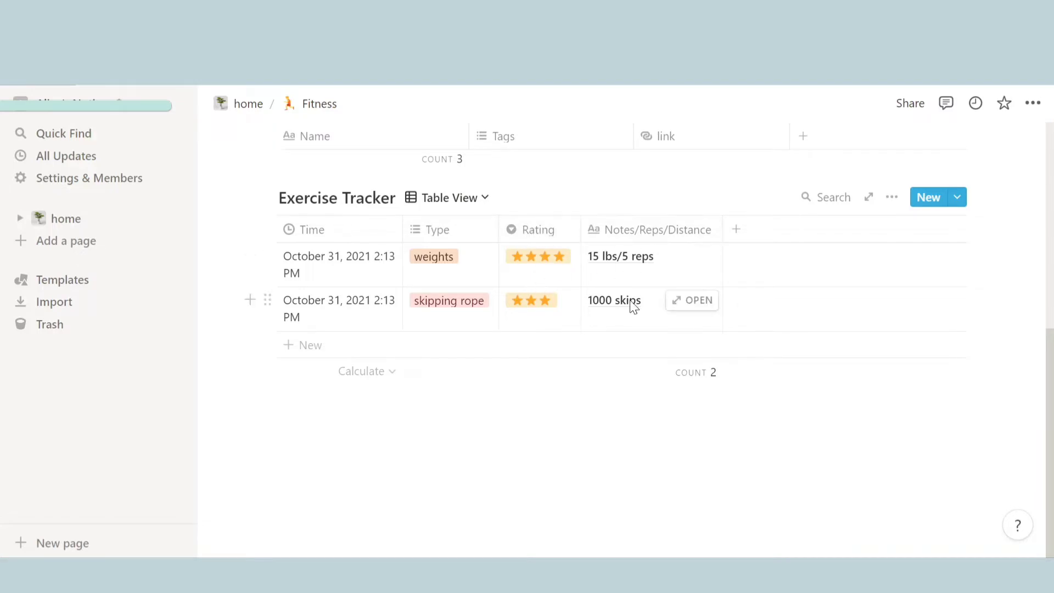
{"action": "scroll", "coordinate": [458, 290], "scroll_direction": "up", "scroll_amount": 5}
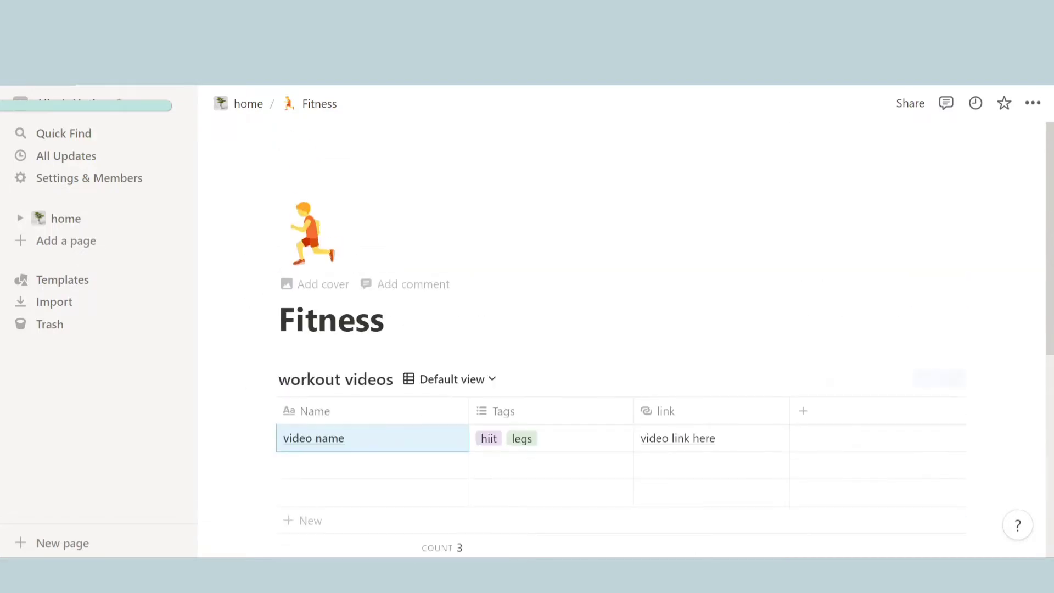
Step: Return home and open the Recipes page under Health
{"action": "left_click", "coordinate": [248, 103]}
{"action": "scroll", "coordinate": [307, 274], "scroll_direction": "down", "scroll_amount": 5}
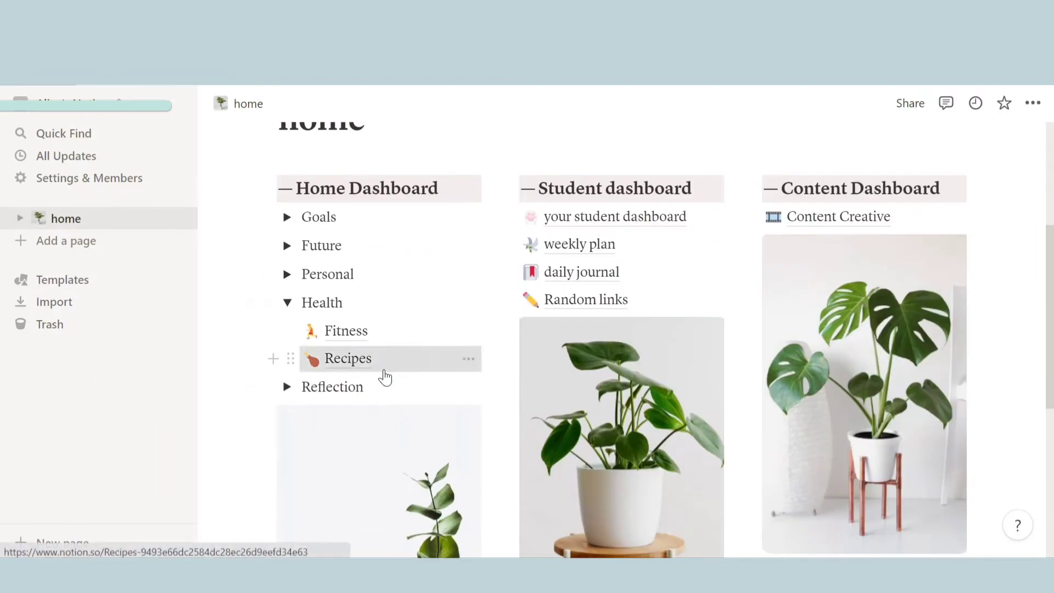
{"action": "left_click", "coordinate": [383, 373]}
{"action": "scroll", "coordinate": [369, 357], "scroll_direction": "down", "scroll_amount": 5}
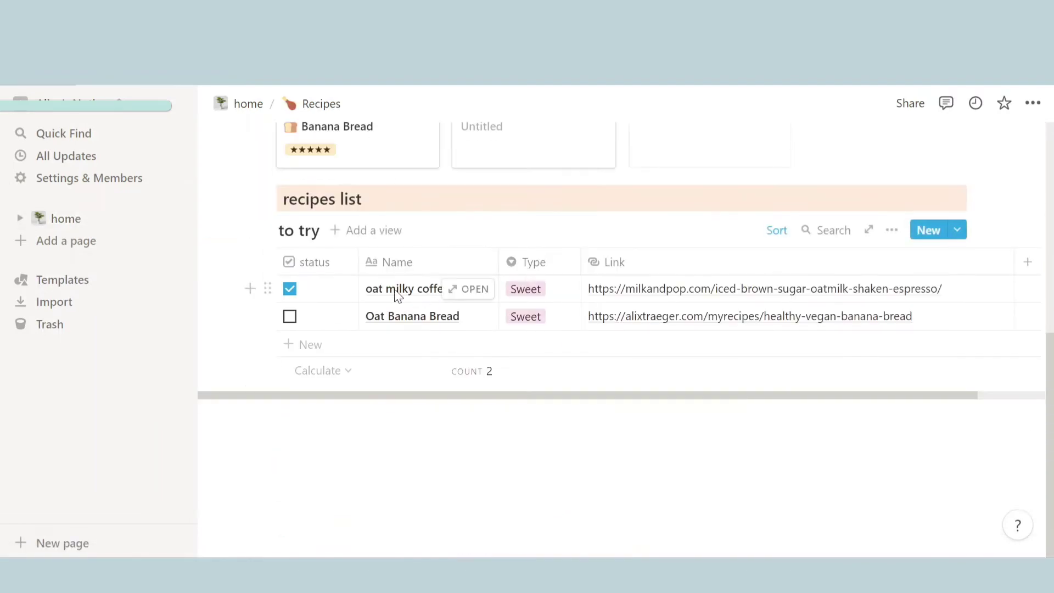
{"action": "scroll", "coordinate": [417, 296], "scroll_direction": "up", "scroll_amount": 3}
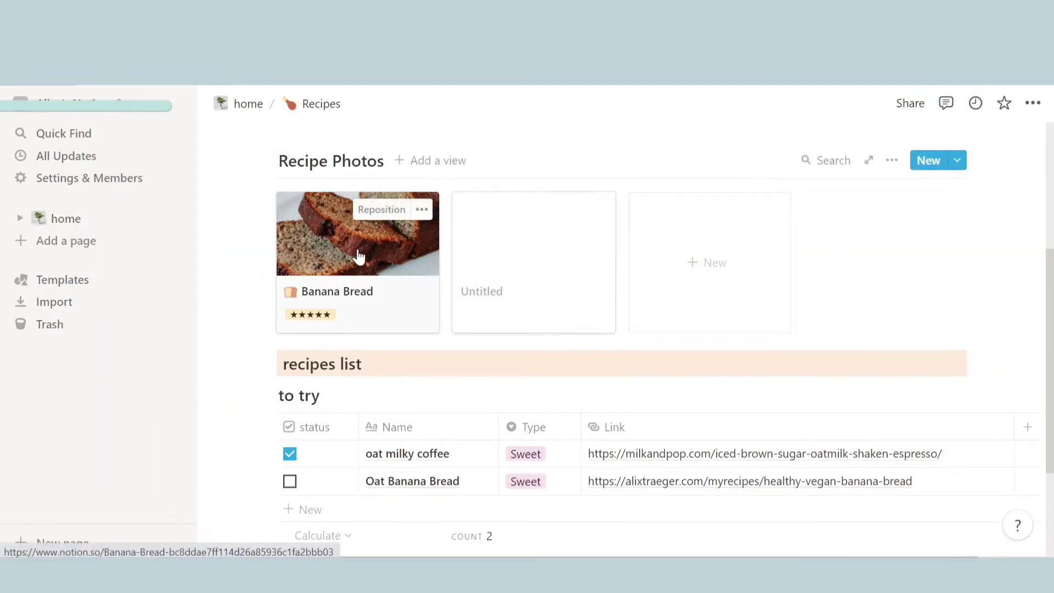
Step: Preview the Banana Bread recipe, scroll through it, and close the preview
{"action": "left_click", "coordinate": [380, 283]}
{"action": "scroll", "coordinate": [829, 324], "scroll_direction": "down", "scroll_amount": 5}
{"action": "left_click_drag", "start_coordinate": [922, 301], "coordinate": [915, 269]}
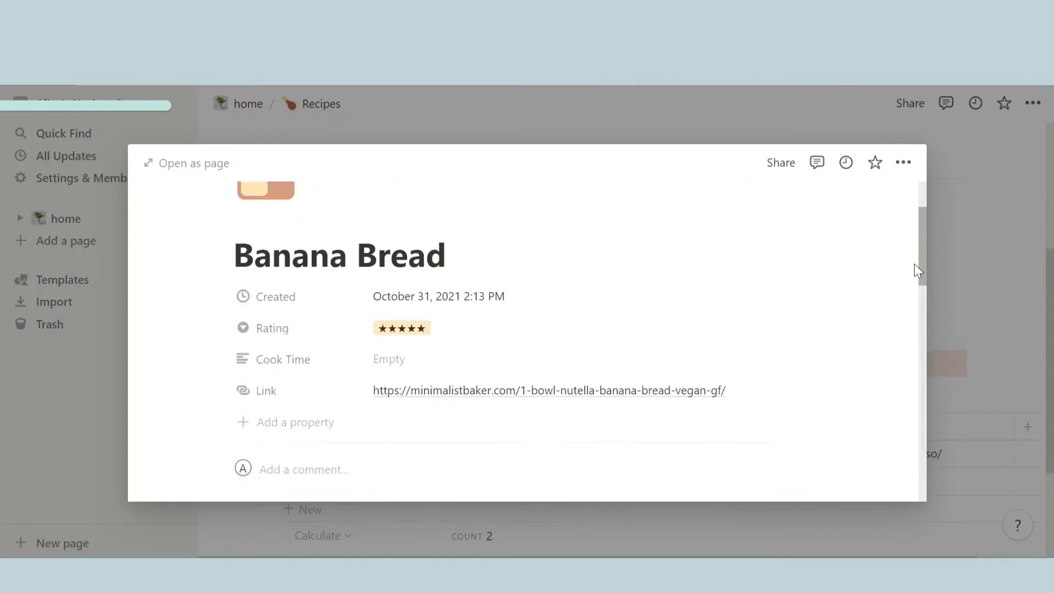
{"action": "scroll", "coordinate": [796, 292], "scroll_direction": "down", "scroll_amount": 1}
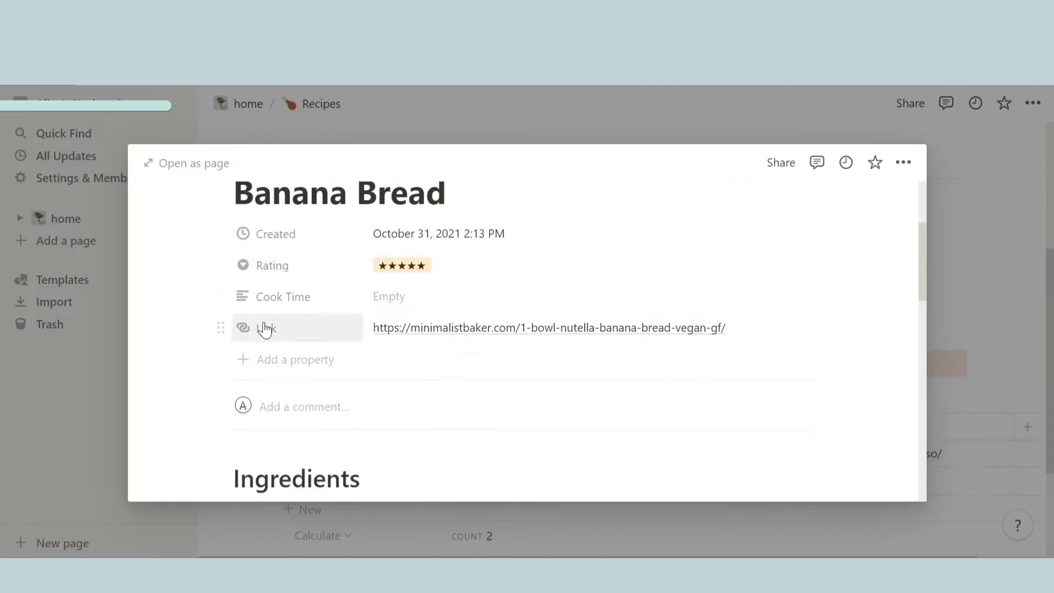
{"action": "scroll", "coordinate": [607, 335], "scroll_direction": "down", "scroll_amount": 10}
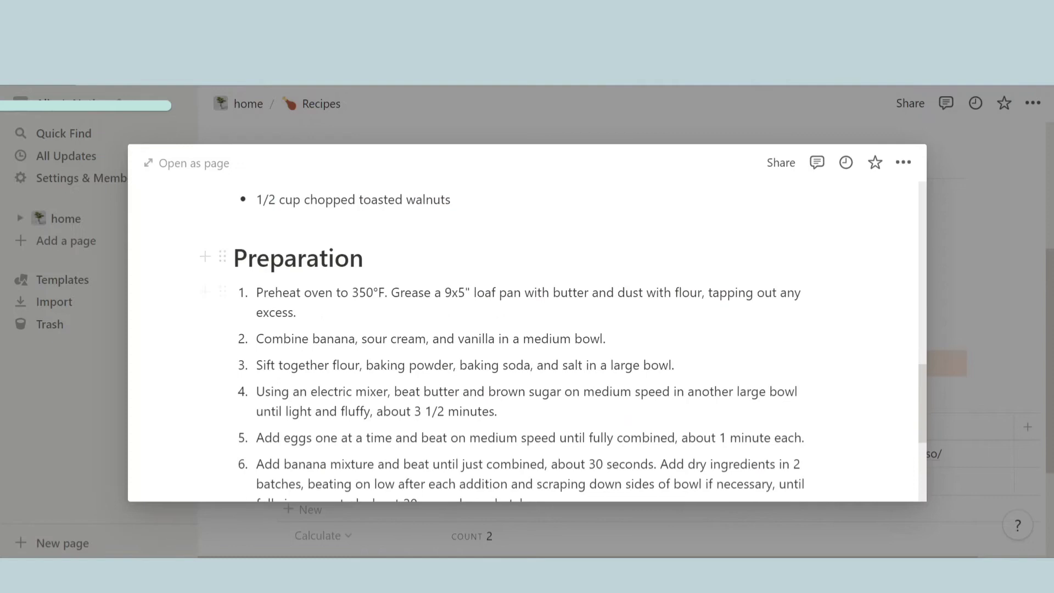
{"action": "scroll", "coordinate": [527, 341], "scroll_direction": "down", "scroll_amount": 5}
{"action": "left_click", "coordinate": [981, 252]}
Step: Scroll down to the to try table and briefly select its title
{"action": "scroll", "coordinate": [604, 302], "scroll_direction": "down", "scroll_amount": 3}
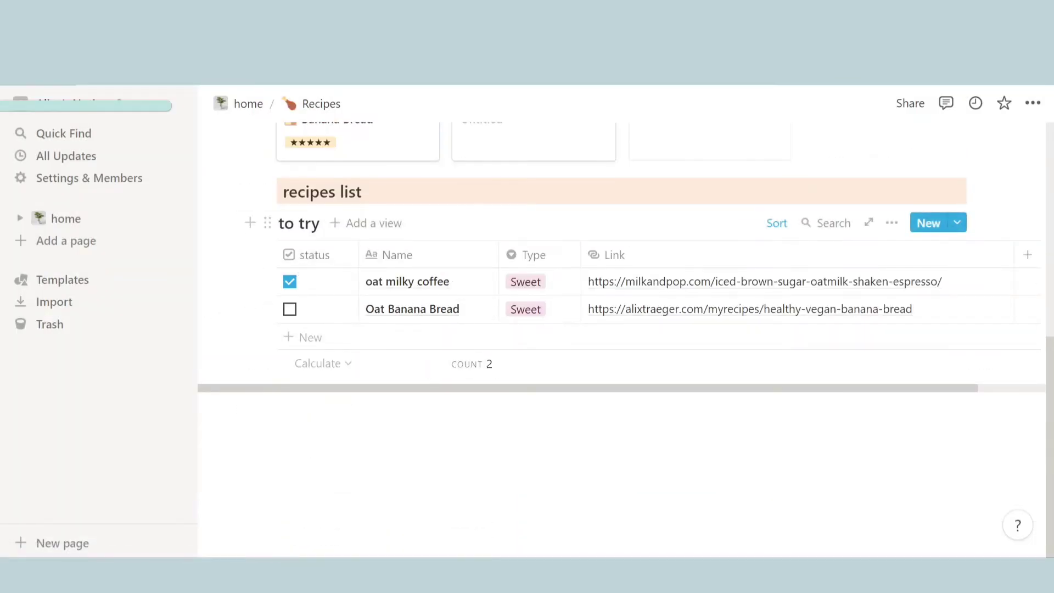
{"action": "triple_click", "coordinate": [299, 223]}
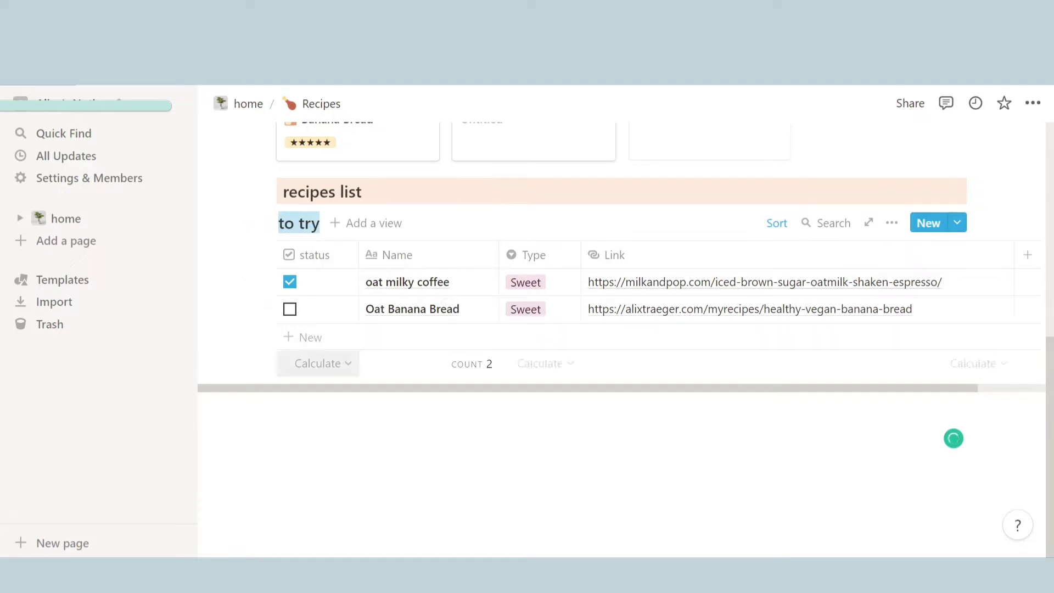
{"action": "left_click", "coordinate": [319, 318]}
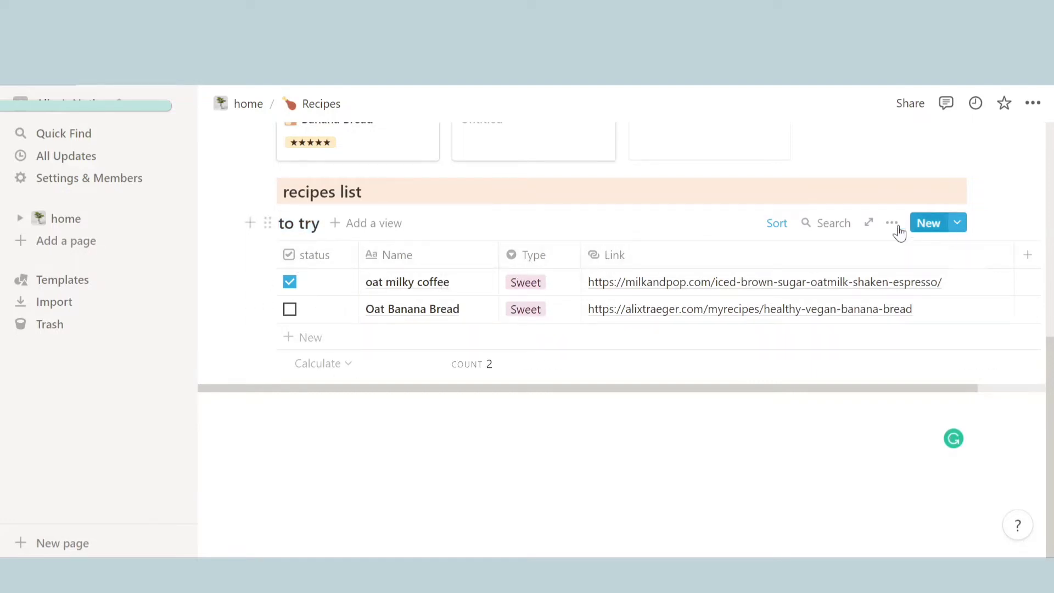
{"action": "scroll", "coordinate": [439, 307], "scroll_direction": "up", "scroll_amount": 8}
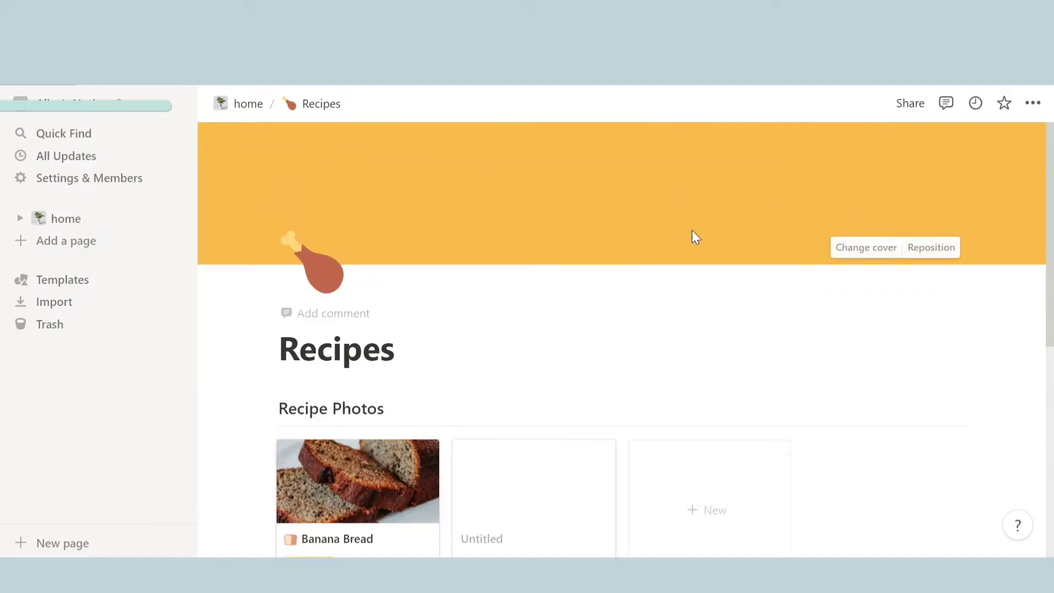
Step: Collapse Health, expand Reflection, and open the Yearly timeline for 2021 page
{"action": "left_click", "coordinate": [249, 105]}
{"action": "scroll", "coordinate": [249, 111], "scroll_direction": "down", "scroll_amount": 5}
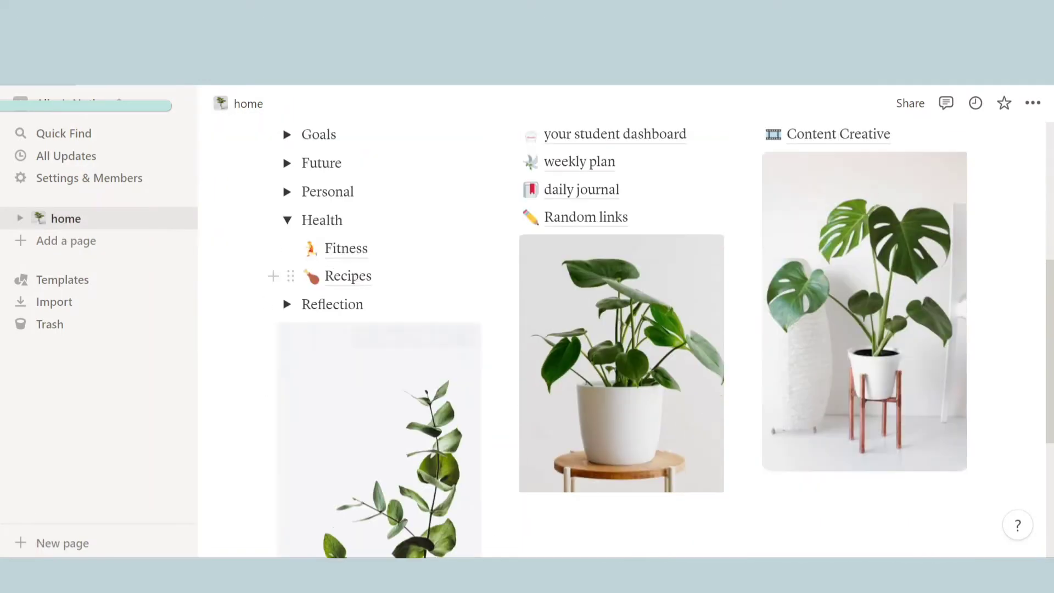
{"action": "left_click", "coordinate": [287, 220]}
{"action": "left_click", "coordinate": [287, 248]}
{"action": "left_click", "coordinate": [362, 275]}
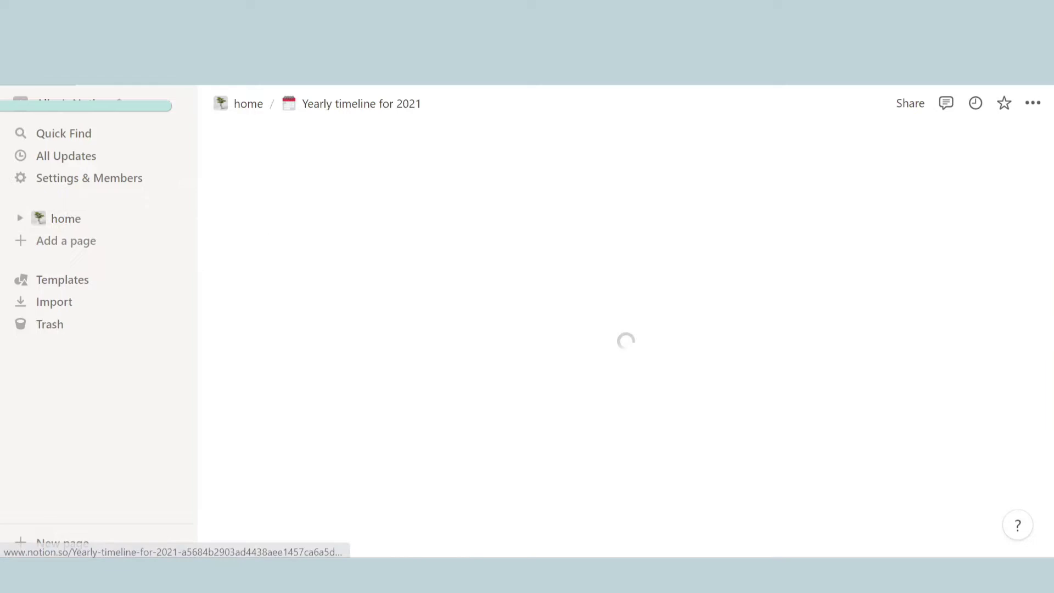
{"action": "scroll", "coordinate": [621, 330], "scroll_direction": "down", "scroll_amount": 3}
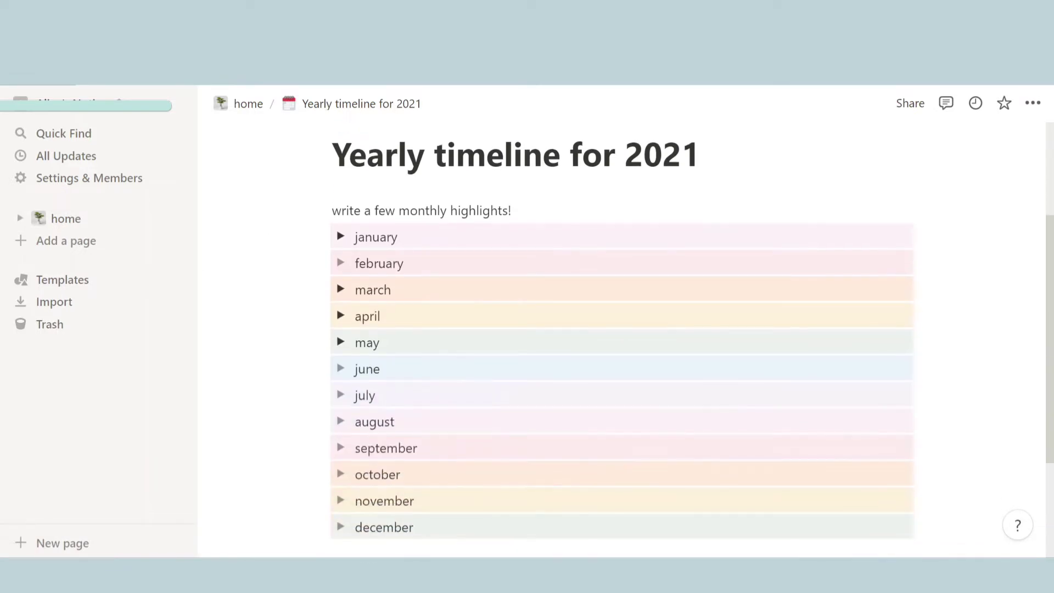
Step: Expand and collapse the january and october toggles, briefly selecting january's highlight sentence
{"action": "left_click", "coordinate": [340, 236]}
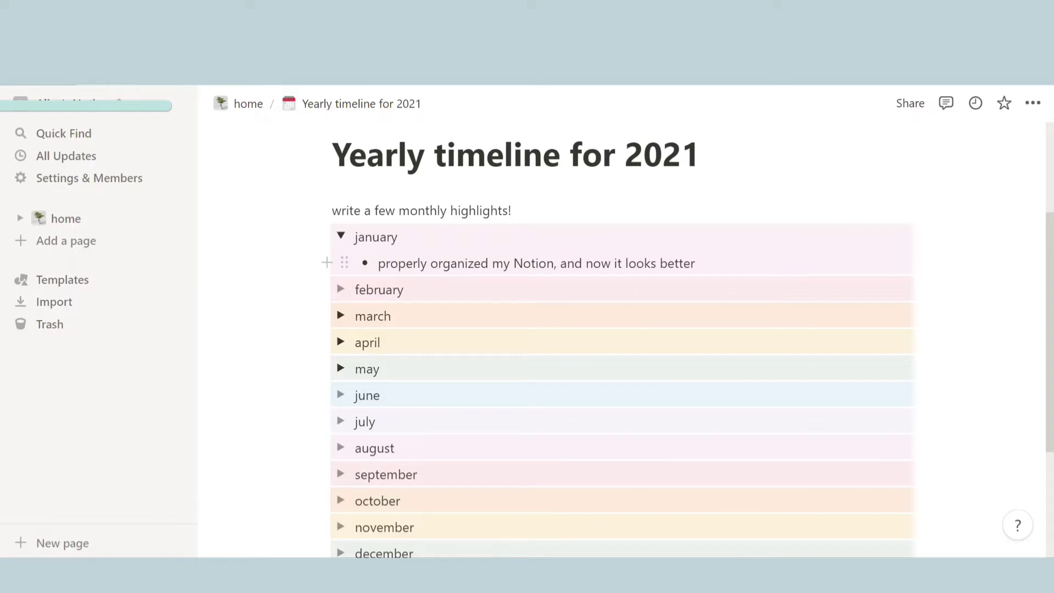
{"action": "left_click_drag", "start_coordinate": [378, 264], "coordinate": [695, 264]}
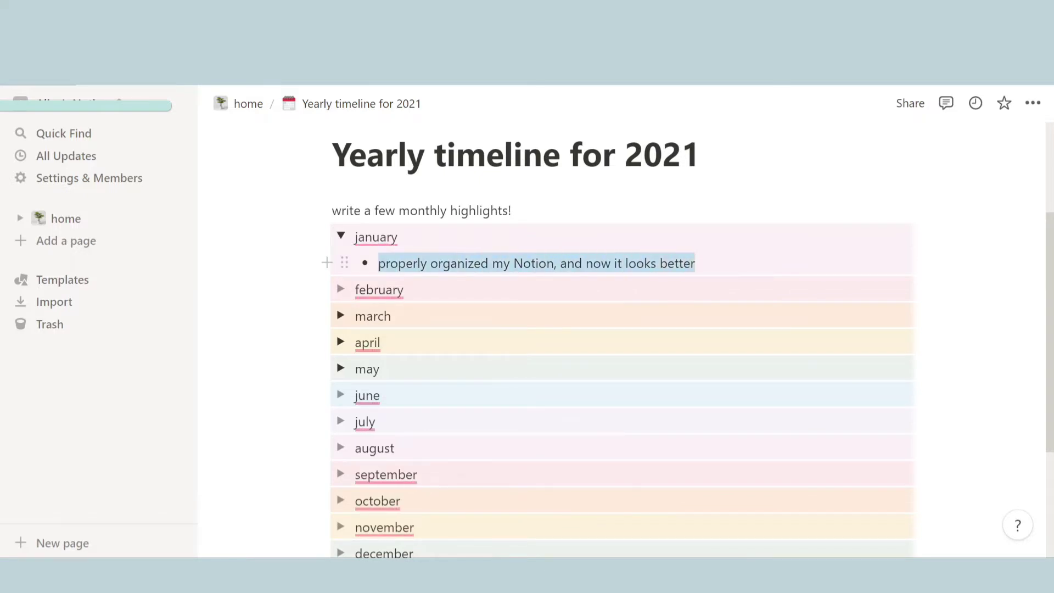
{"action": "left_click", "coordinate": [701, 154]}
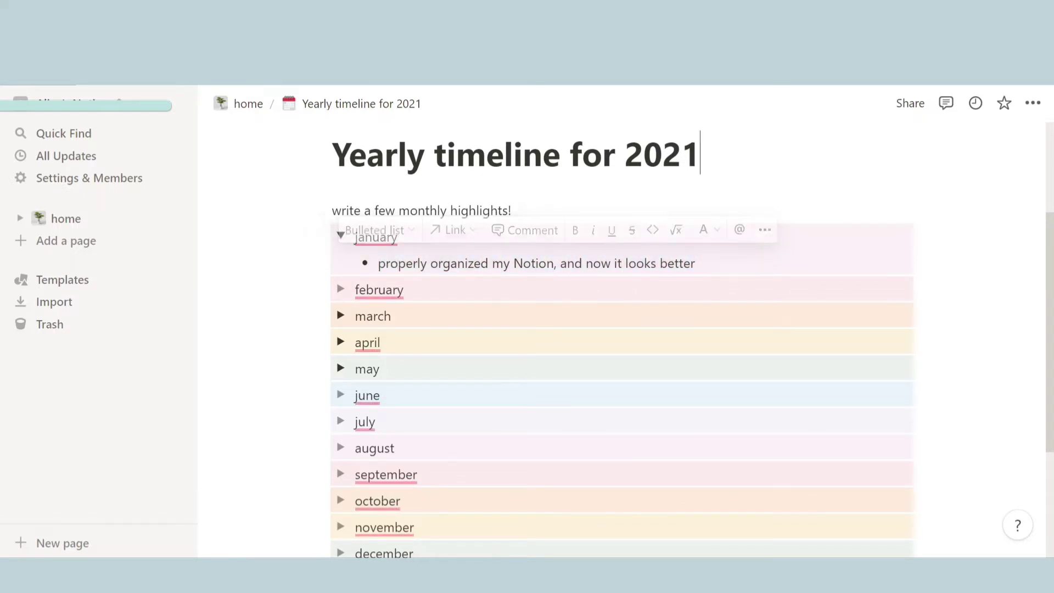
{"action": "left_click", "coordinate": [340, 236]}
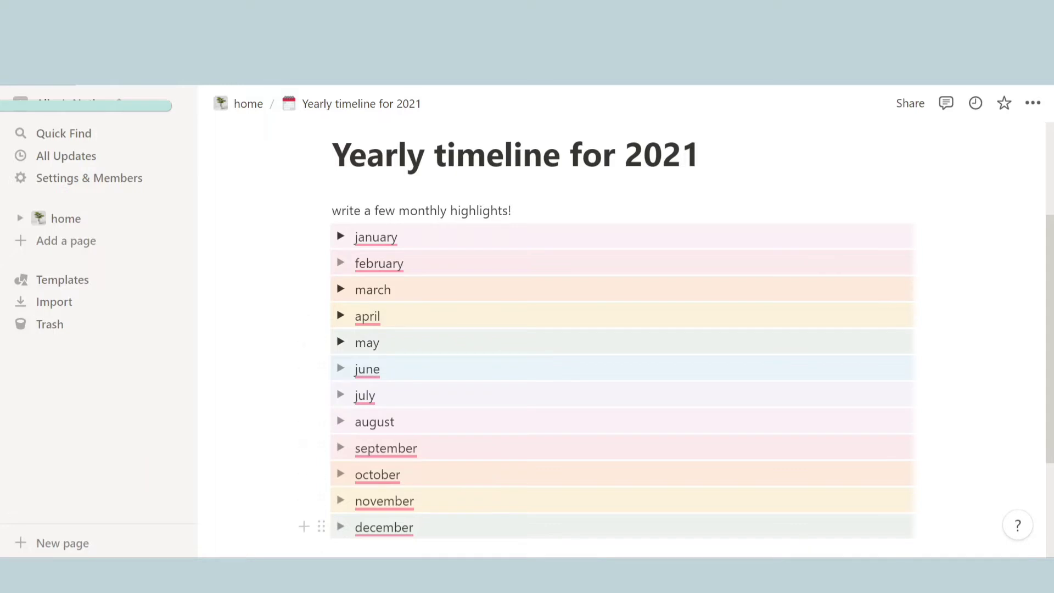
{"action": "mouse_move", "coordinate": [378, 264]}
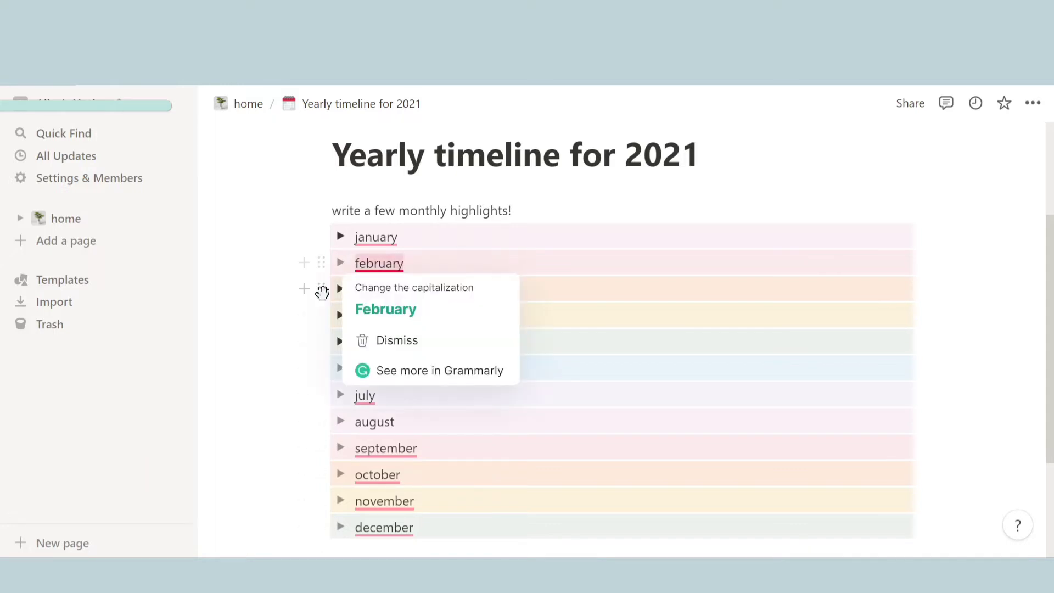
{"action": "mouse_move", "coordinate": [376, 239]}
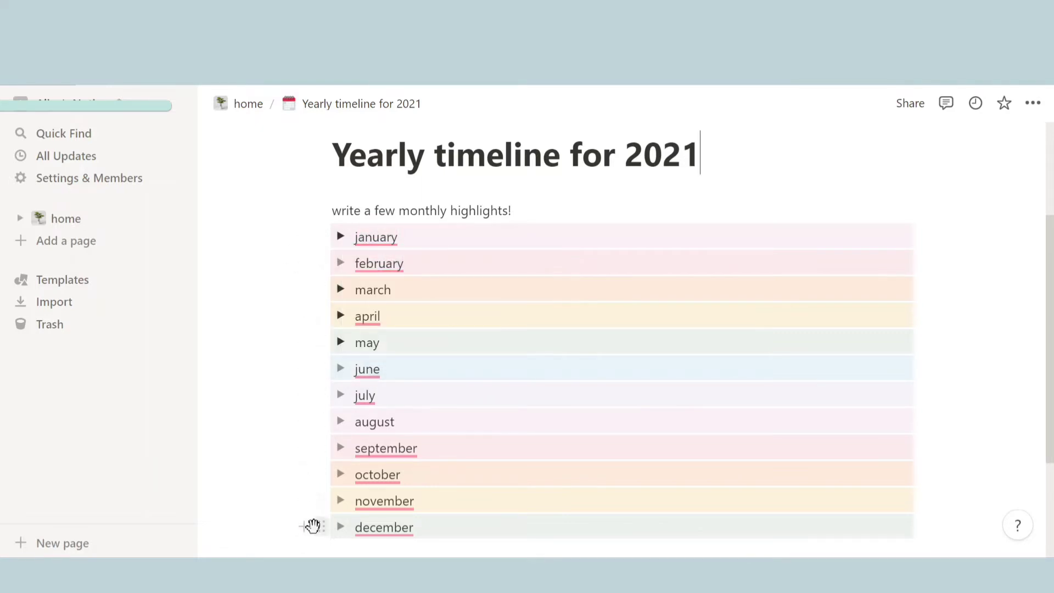
{"action": "left_click", "coordinate": [340, 475]}
{"action": "left_click", "coordinate": [340, 476]}
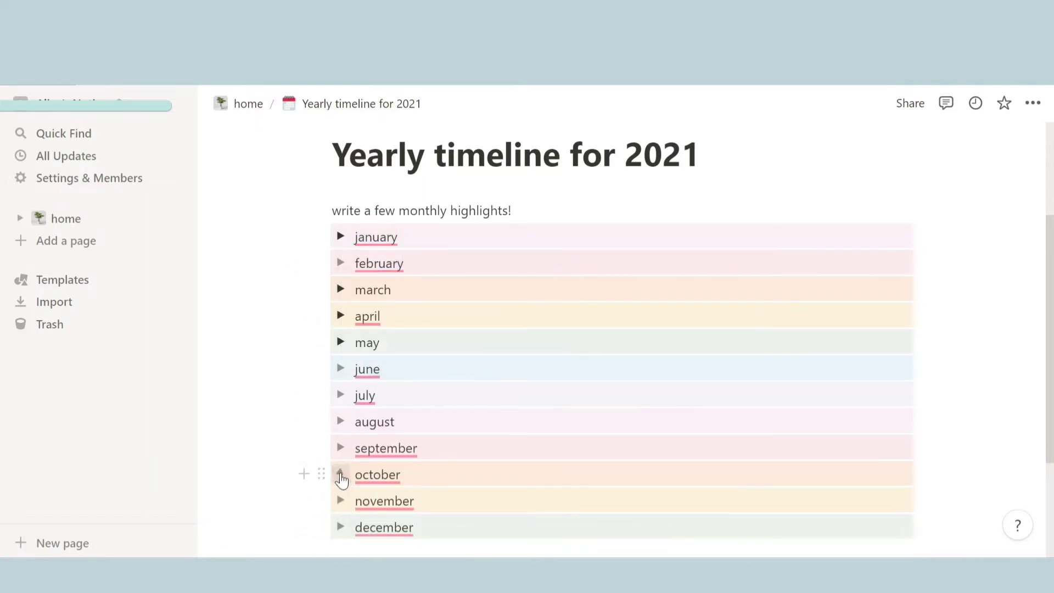
Step: Go home, open Diary + mood tracker, and scroll through its November 2021 calendar
{"action": "left_click", "coordinate": [245, 104]}
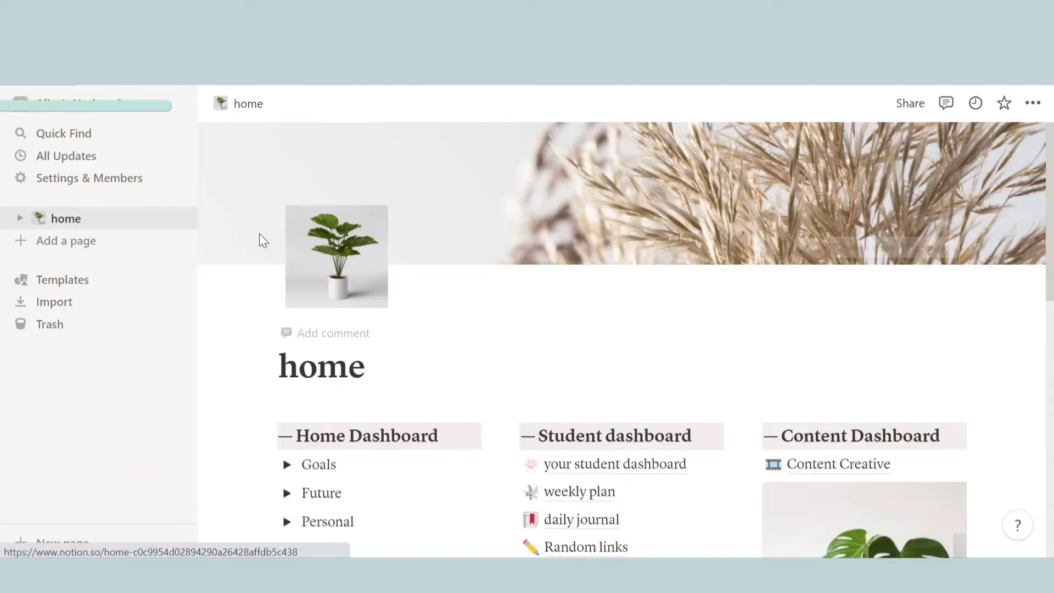
{"action": "scroll", "coordinate": [259, 238], "scroll_direction": "down", "scroll_amount": 6}
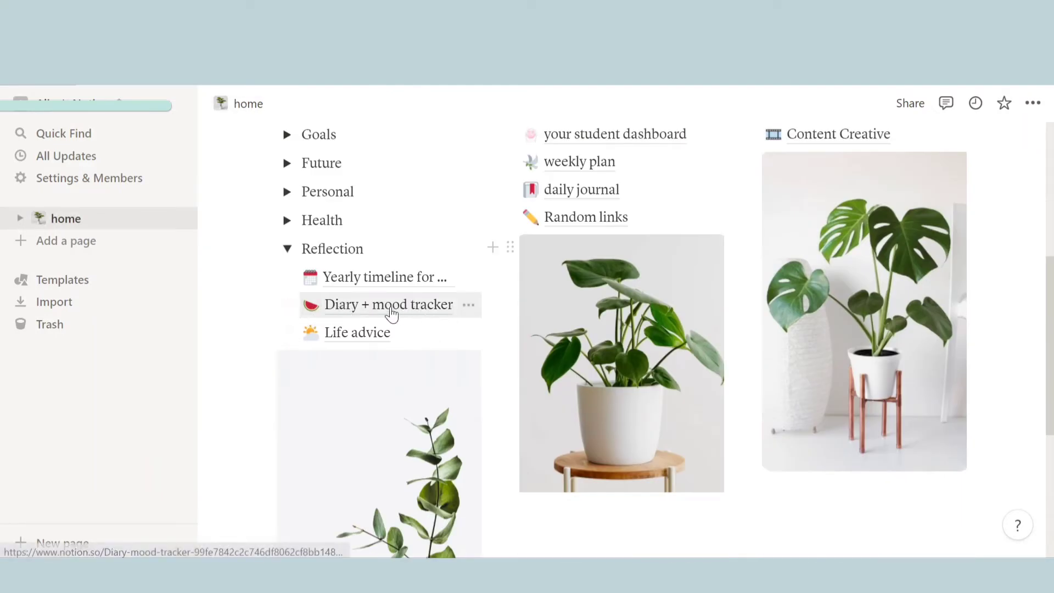
{"action": "left_click", "coordinate": [369, 307]}
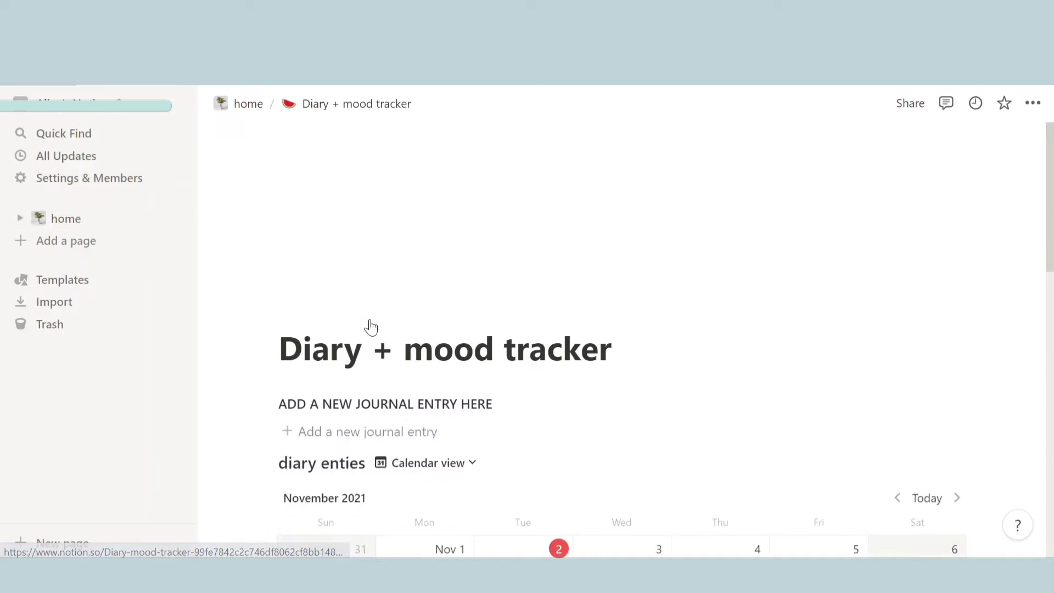
{"action": "scroll", "coordinate": [395, 205], "scroll_direction": "down", "scroll_amount": 4}
{"action": "scroll", "coordinate": [621, 329], "scroll_direction": "up", "scroll_amount": 3}
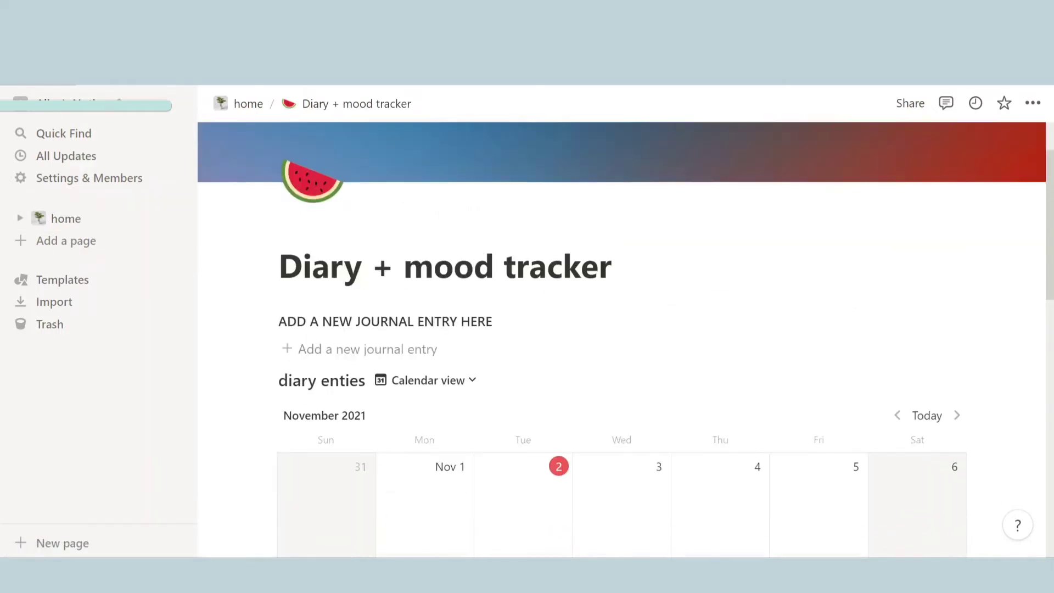
{"action": "scroll", "coordinate": [620, 330], "scroll_direction": "down", "scroll_amount": 2}
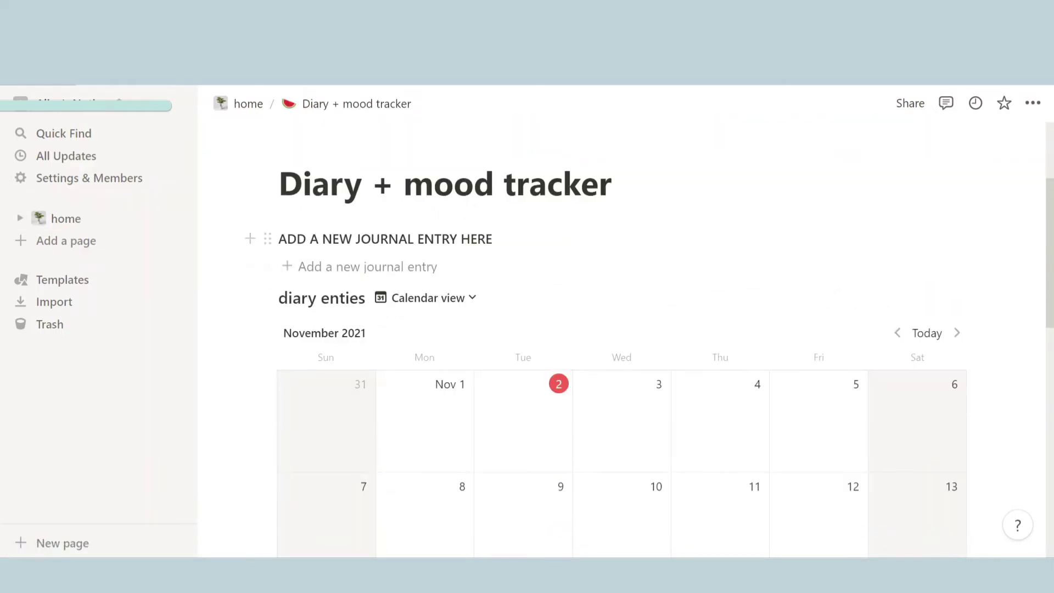
{"action": "scroll", "coordinate": [620, 330], "scroll_direction": "down", "scroll_amount": 2}
{"action": "scroll", "coordinate": [620, 330], "scroll_direction": "up", "scroll_amount": 2}
{"action": "scroll", "coordinate": [620, 329], "scroll_direction": "down", "scroll_amount": 2}
{"action": "scroll", "coordinate": [527, 417], "scroll_direction": "down", "scroll_amount": 8}
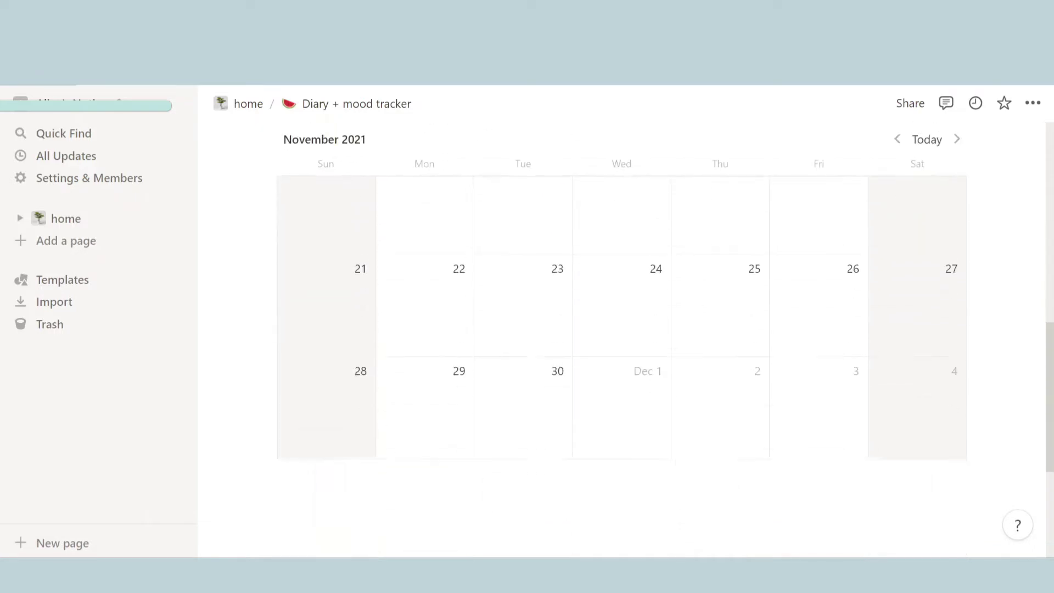
{"action": "scroll", "coordinate": [527, 418], "scroll_direction": "up", "scroll_amount": 10}
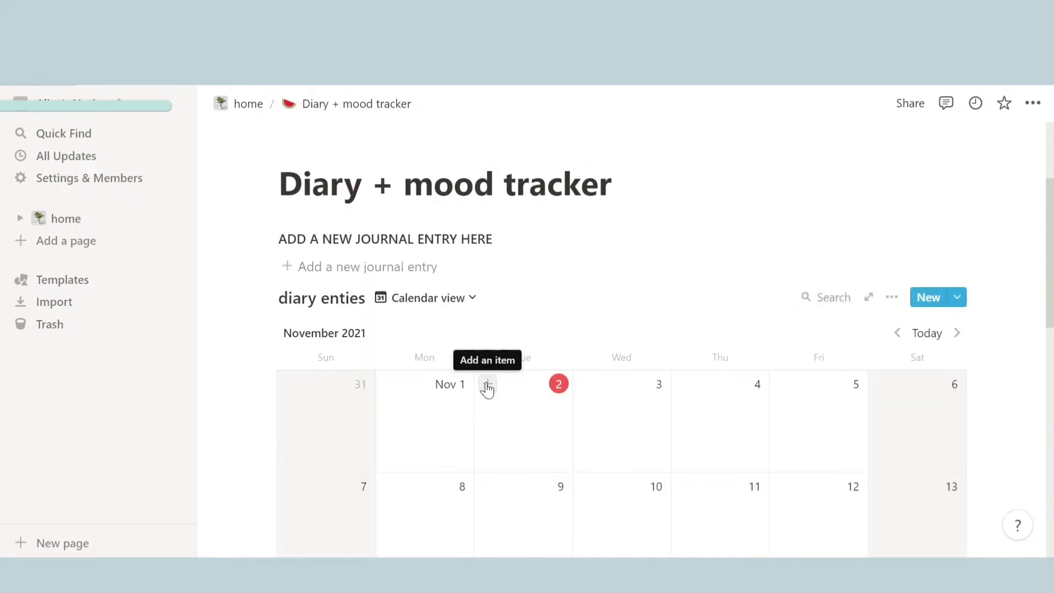
Step: Add a November 2 diary entry titled 'HIghlights of the day' with body text 'ex'
{"action": "left_click", "coordinate": [487, 384]}
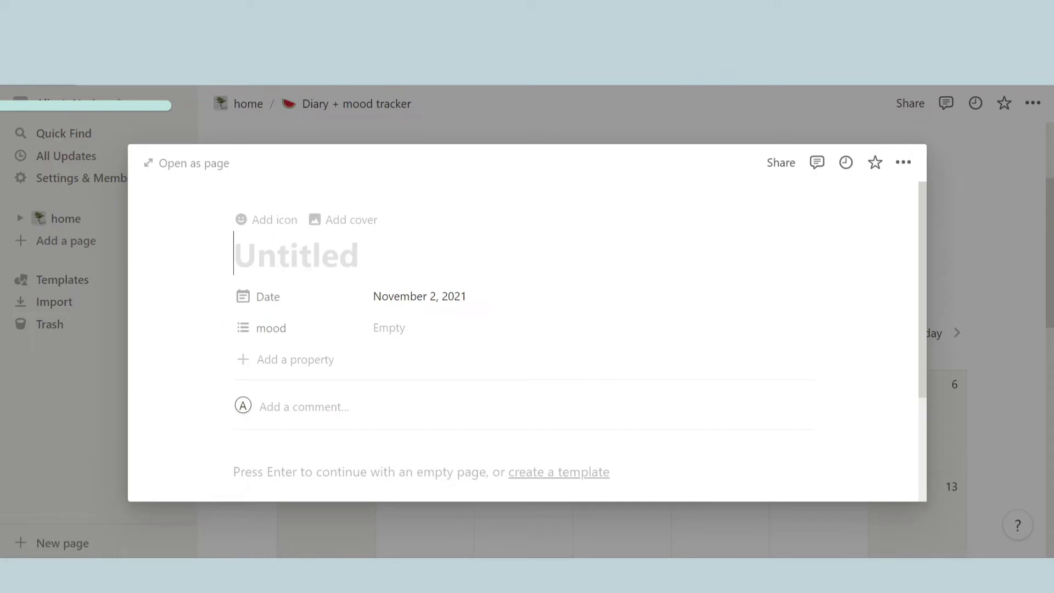
{"action": "type", "text": "HIghligh"}
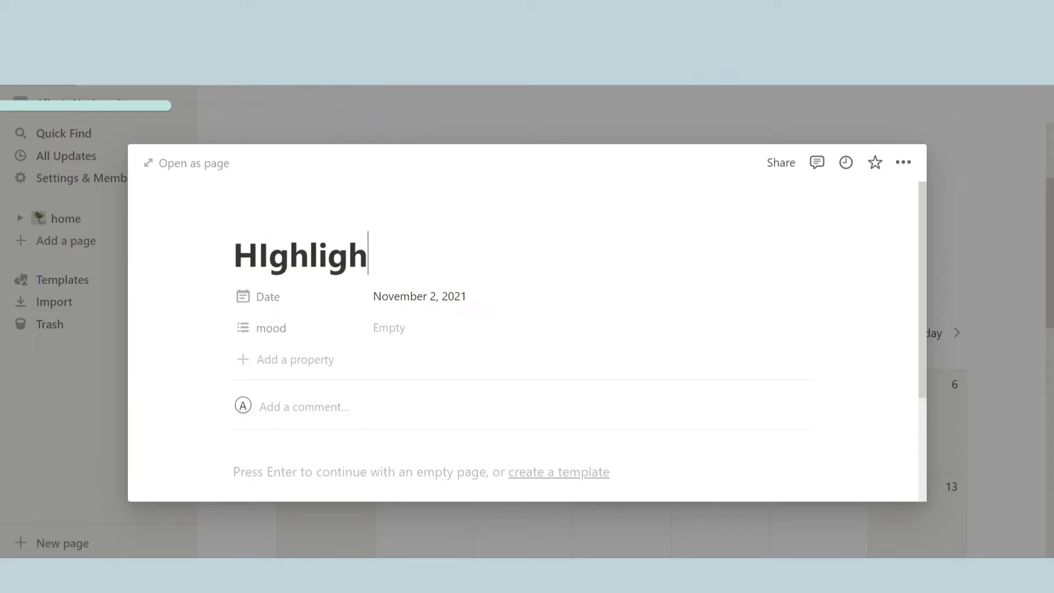
{"action": "type", "text": "ts of the day"}
{"action": "key", "text": "Return"}
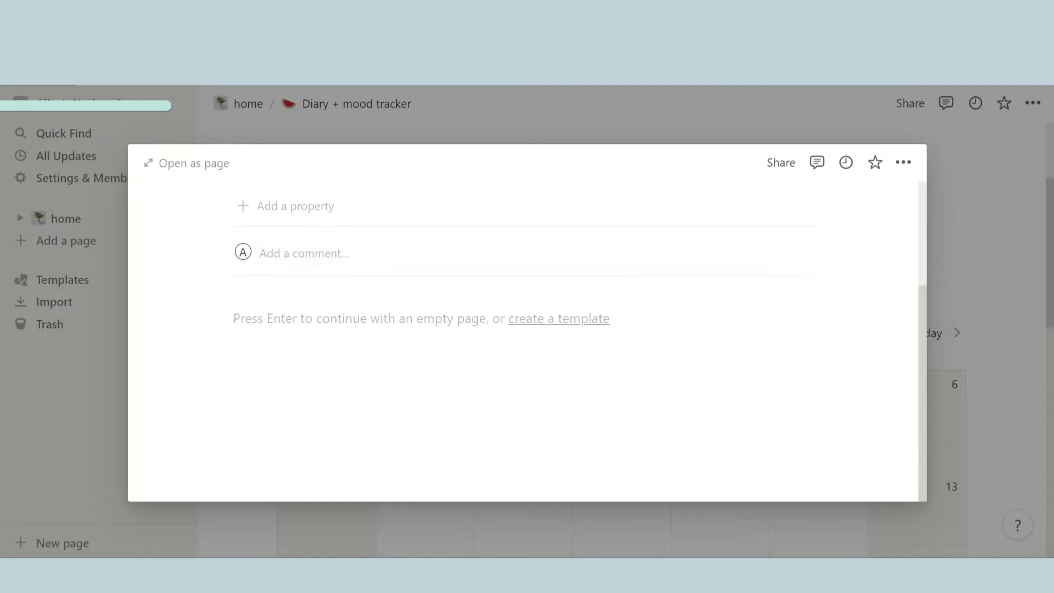
{"action": "type", "text": "ex"}
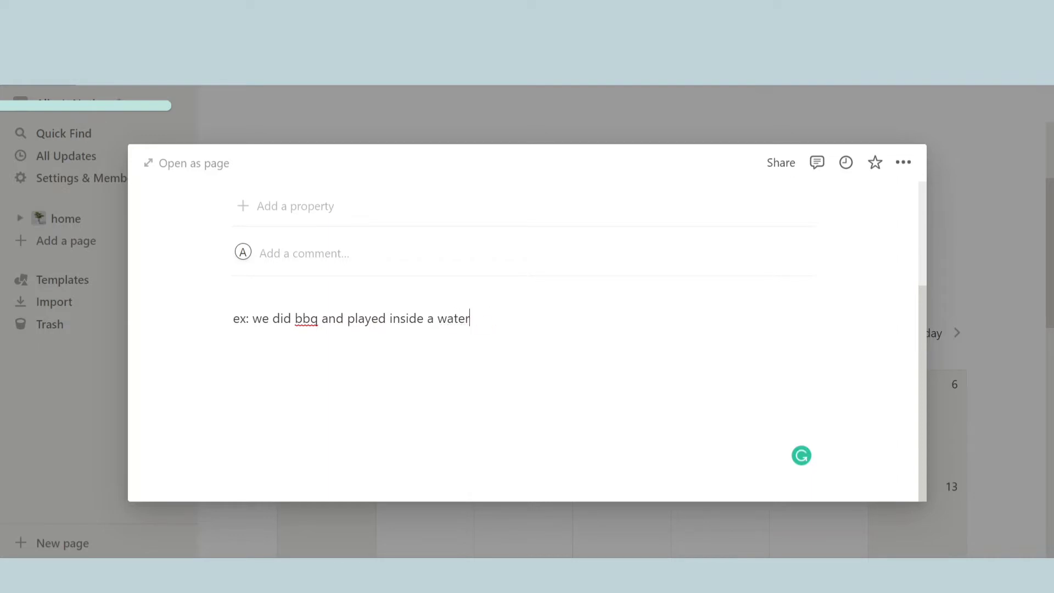
Step: Delete the draft diary entry and return to the home page
{"action": "left_click", "coordinate": [903, 162]}
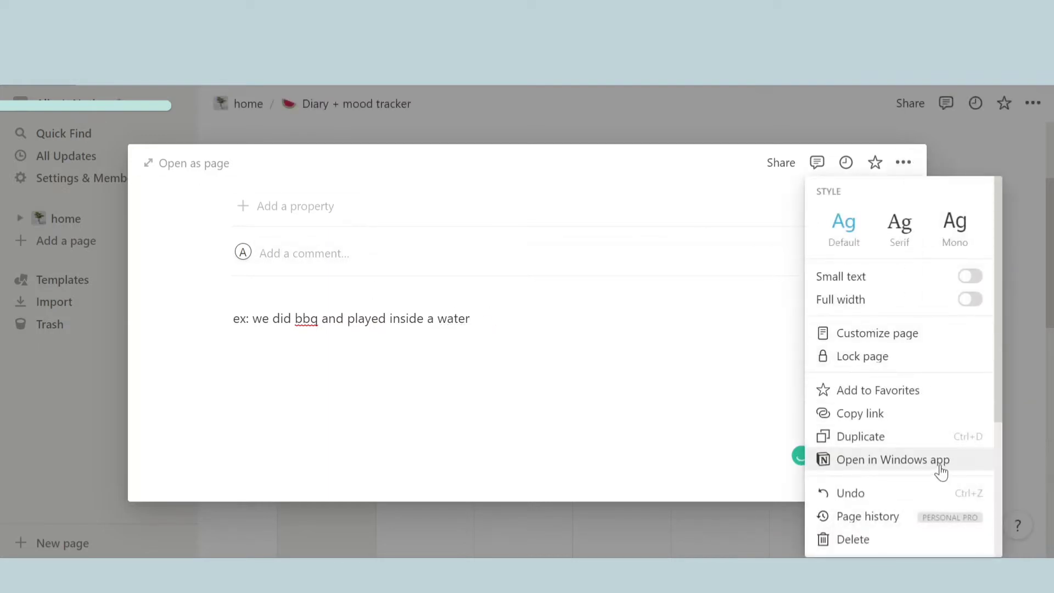
{"action": "left_click", "coordinate": [853, 539]}
{"action": "scroll", "coordinate": [557, 423], "scroll_direction": "down", "scroll_amount": 8}
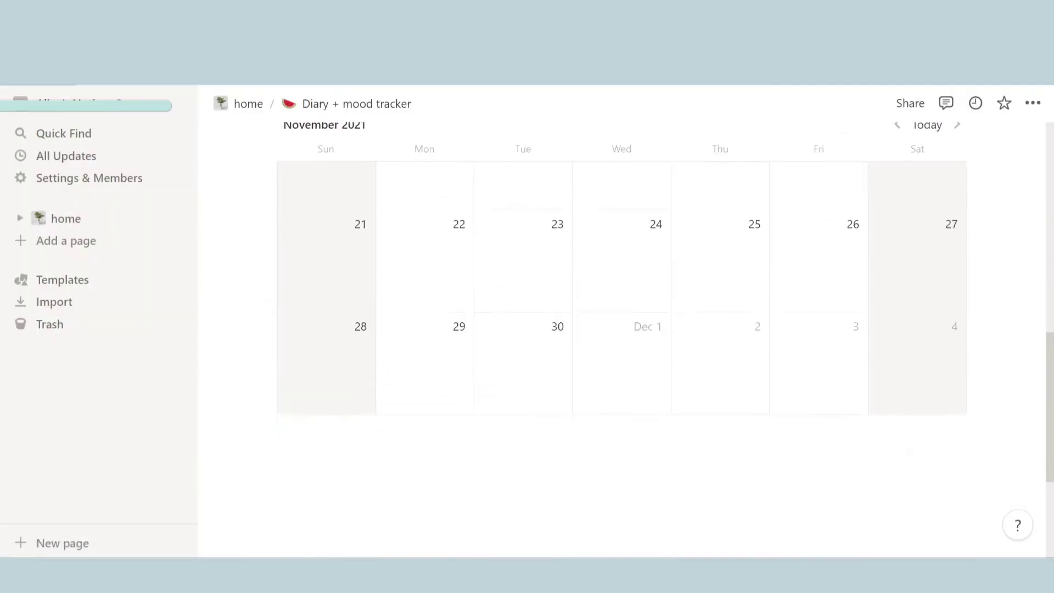
{"action": "scroll", "coordinate": [622, 329], "scroll_direction": "up", "scroll_amount": 10}
{"action": "left_click", "coordinate": [244, 104]}
{"action": "scroll", "coordinate": [372, 337], "scroll_direction": "down", "scroll_amount": 6}
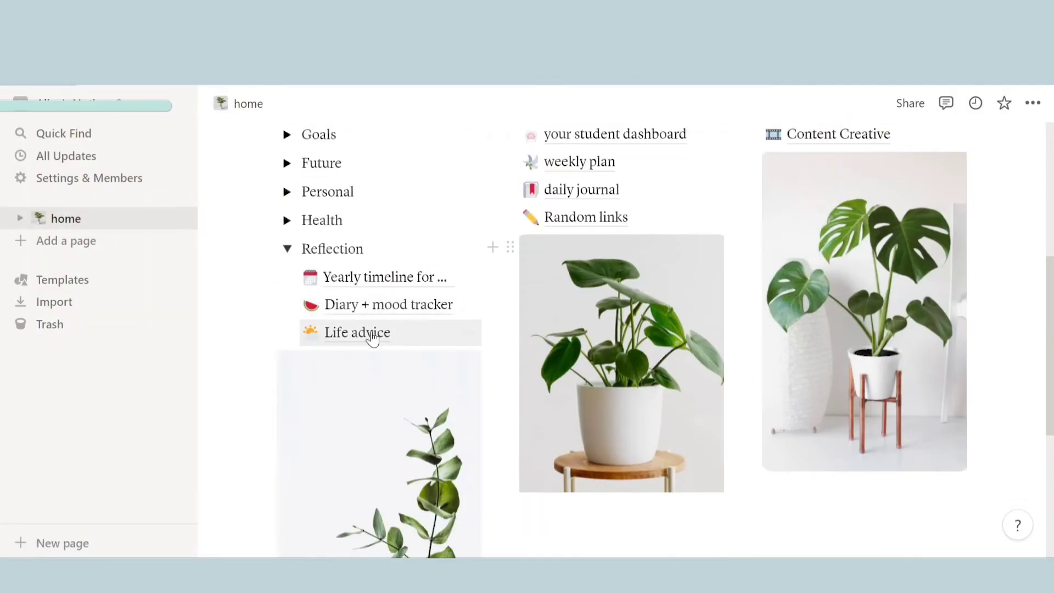
Step: On the Life advice page, add a 'Write down inspirational quotes' bullet, then go back home
{"action": "left_click", "coordinate": [373, 337]}
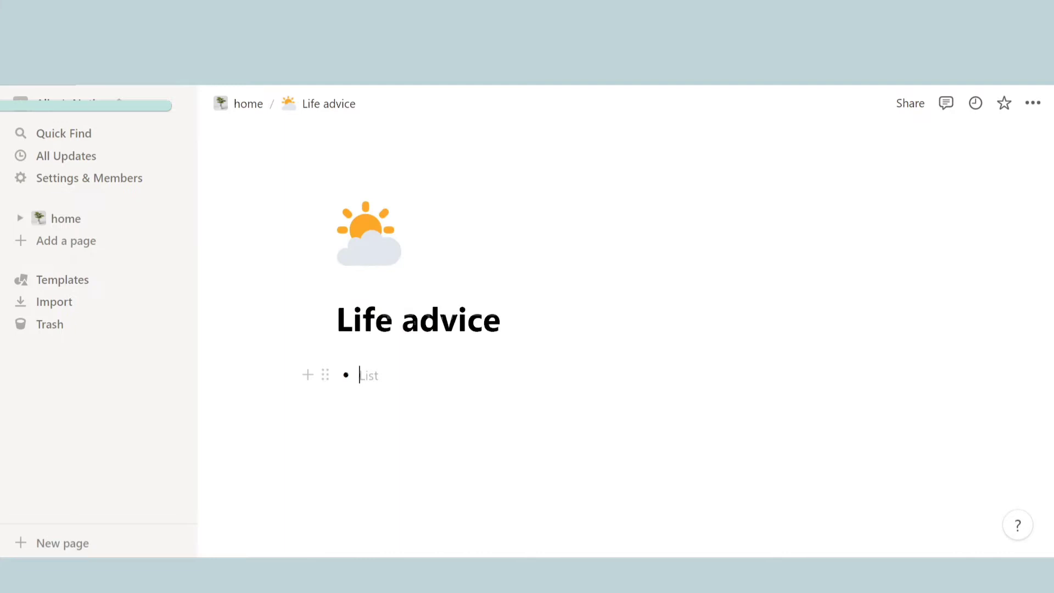
{"action": "type", "text": "Write down inspirational quotes"}
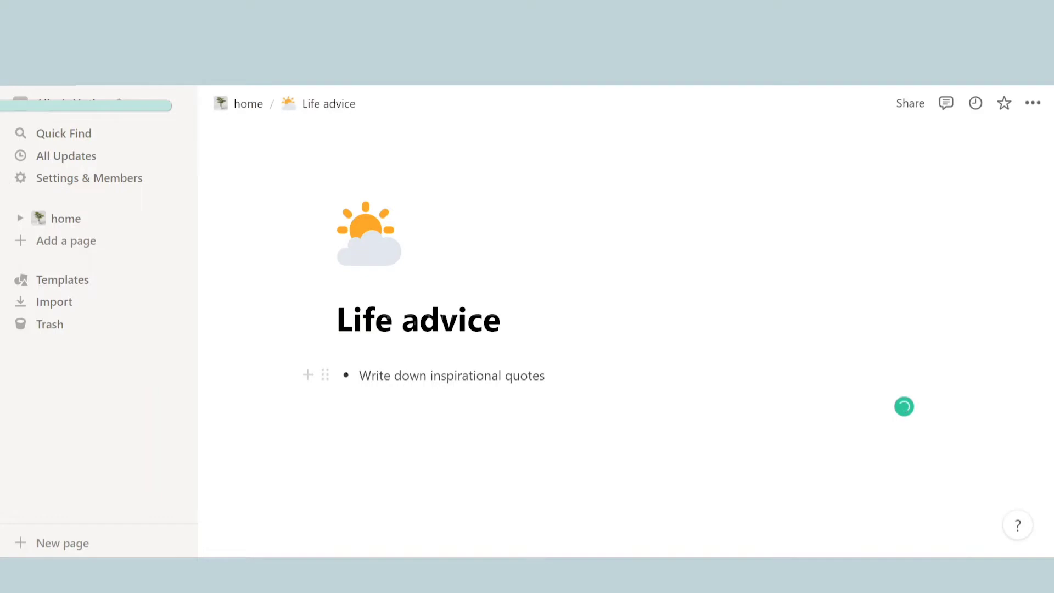
{"action": "left_click", "coordinate": [245, 118]}
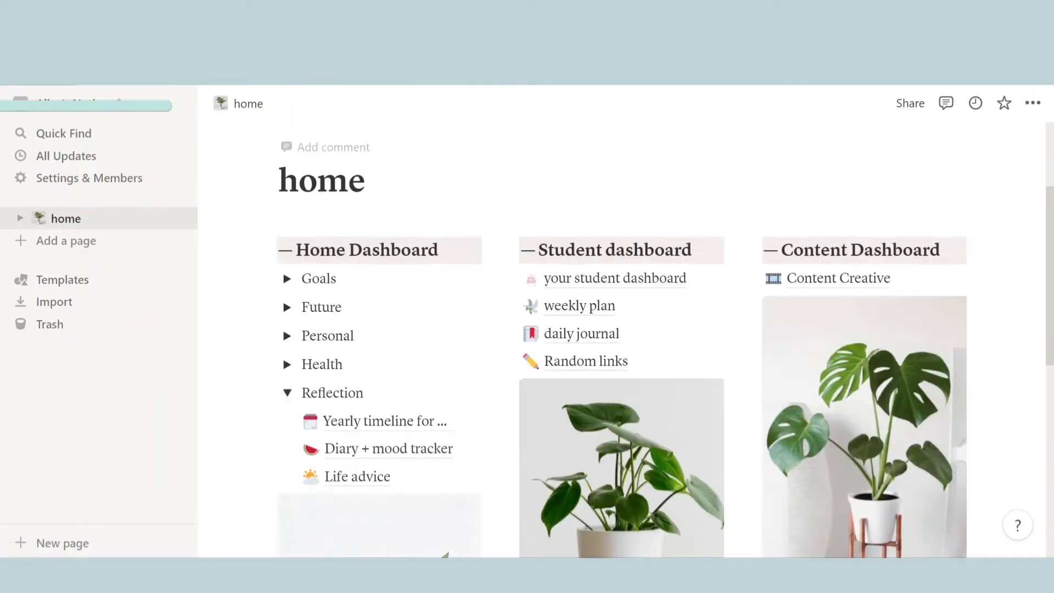
Step: Collapse the Reflection toggle and open the Student dashboard's weekly plan page with its two templates
{"action": "scroll", "coordinate": [266, 245], "scroll_direction": "down", "scroll_amount": 3}
{"action": "left_click", "coordinate": [286, 249]}
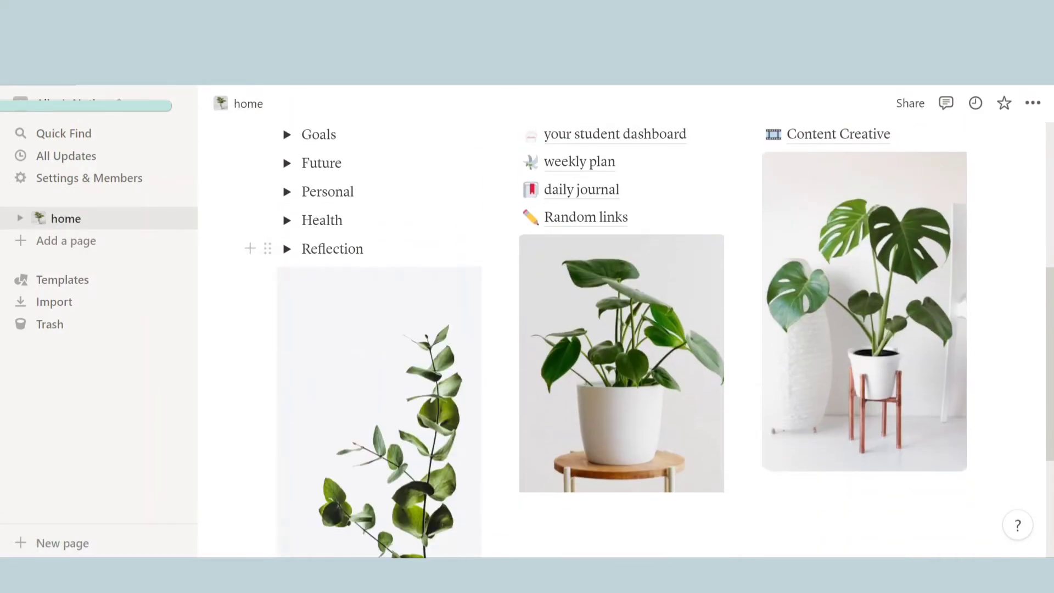
{"action": "scroll", "coordinate": [285, 258], "scroll_direction": "up", "scroll_amount": 3}
{"action": "scroll", "coordinate": [396, 236], "scroll_direction": "down", "scroll_amount": 5}
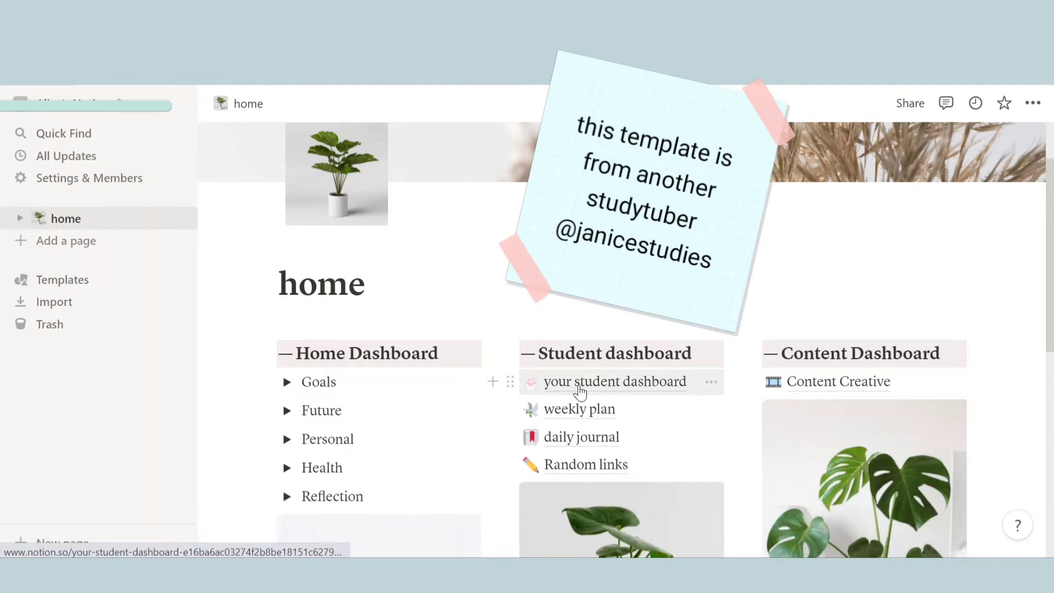
{"action": "scroll", "coordinate": [593, 419], "scroll_direction": "down", "scroll_amount": 3}
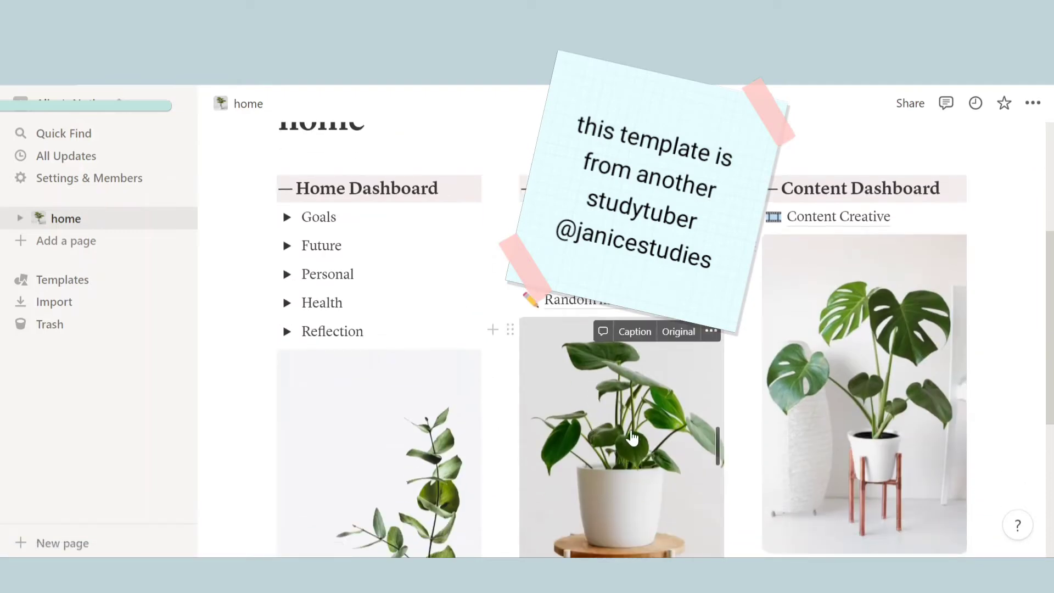
{"action": "scroll", "coordinate": [633, 438], "scroll_direction": "up", "scroll_amount": 5}
{"action": "scroll", "coordinate": [624, 447], "scroll_direction": "down", "scroll_amount": 2}
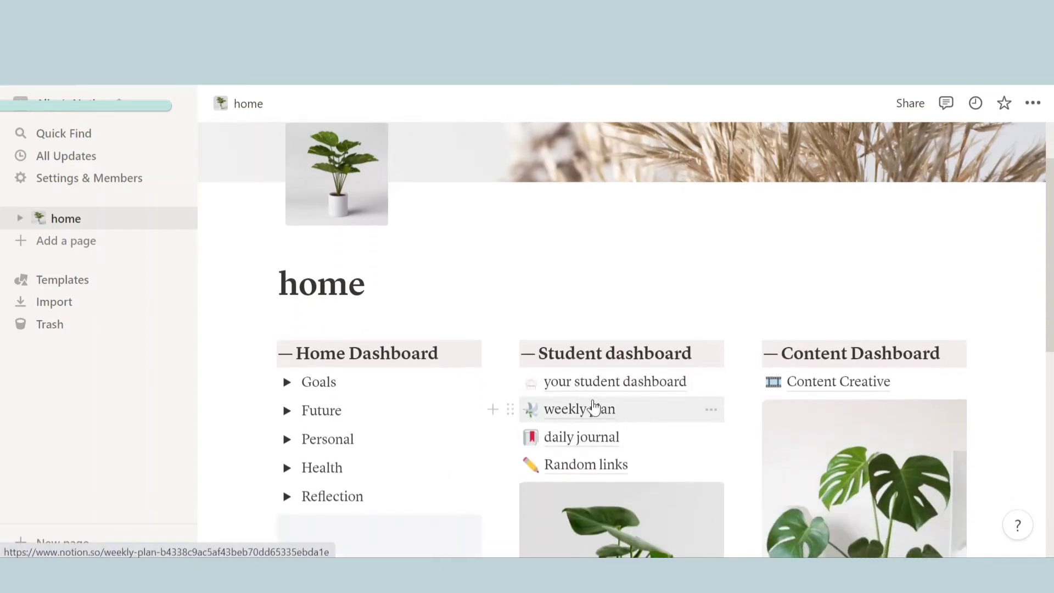
{"action": "scroll", "coordinate": [594, 408], "scroll_direction": "up", "scroll_amount": 2}
{"action": "scroll", "coordinate": [659, 385], "scroll_direction": "down", "scroll_amount": 2}
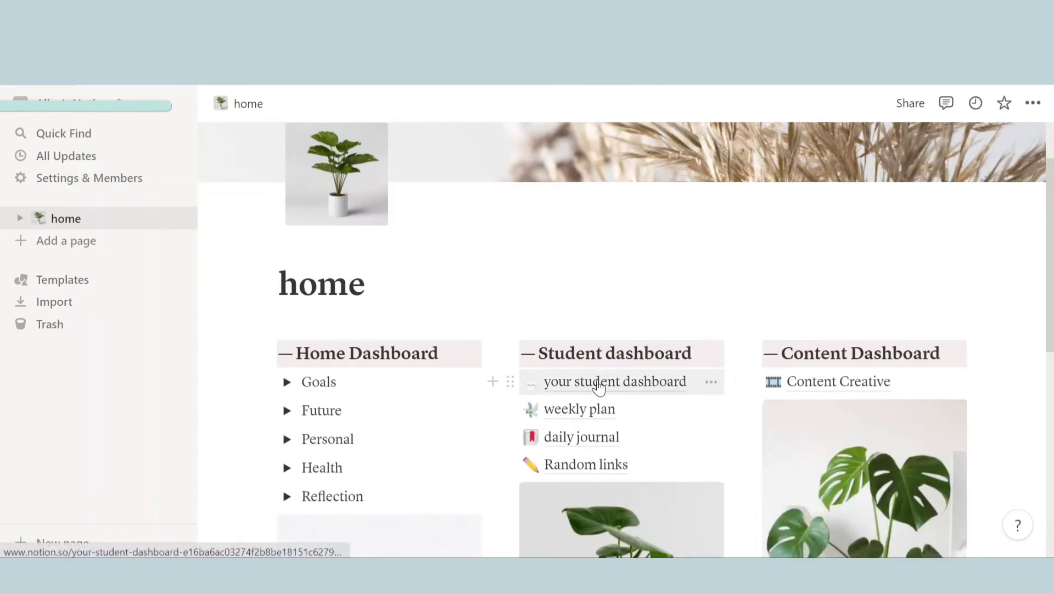
{"action": "left_click", "coordinate": [608, 410]}
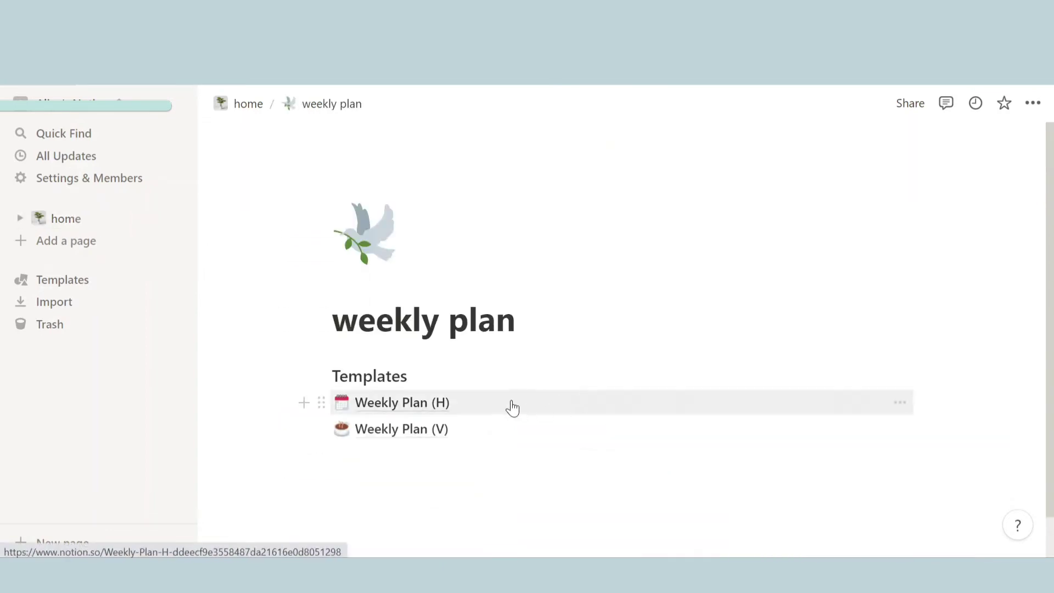
Step: In Weekly Plan (H), turn Monday's first card into a to-do item reading 'to do'
{"action": "left_click", "coordinate": [511, 407]}
{"action": "scroll", "coordinate": [529, 364], "scroll_direction": "down", "scroll_amount": 6}
{"action": "scroll", "coordinate": [529, 364], "scroll_direction": "up", "scroll_amount": 5}
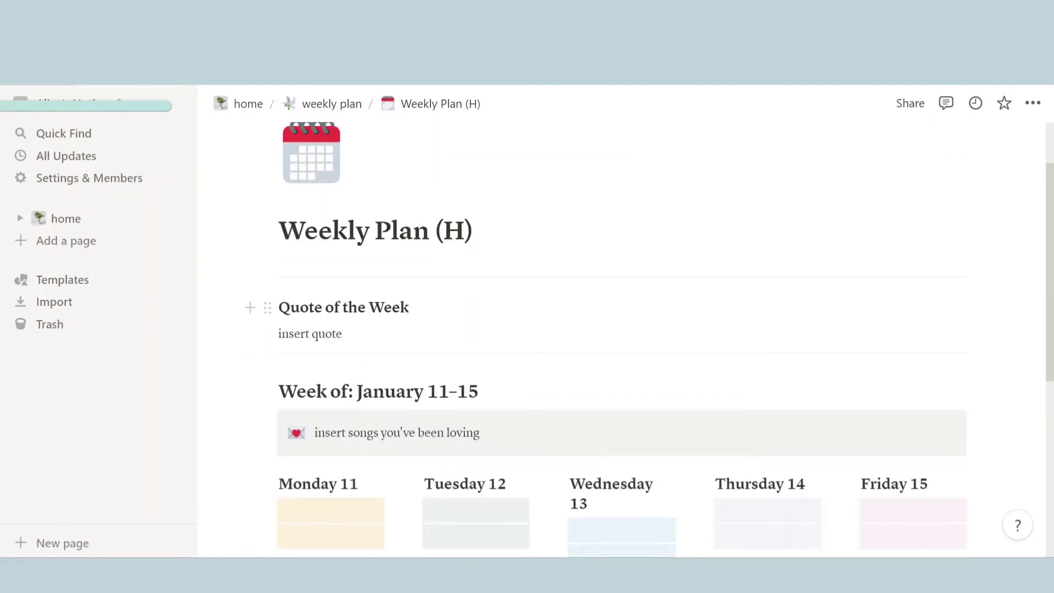
{"action": "scroll", "coordinate": [442, 323], "scroll_direction": "down", "scroll_amount": 5}
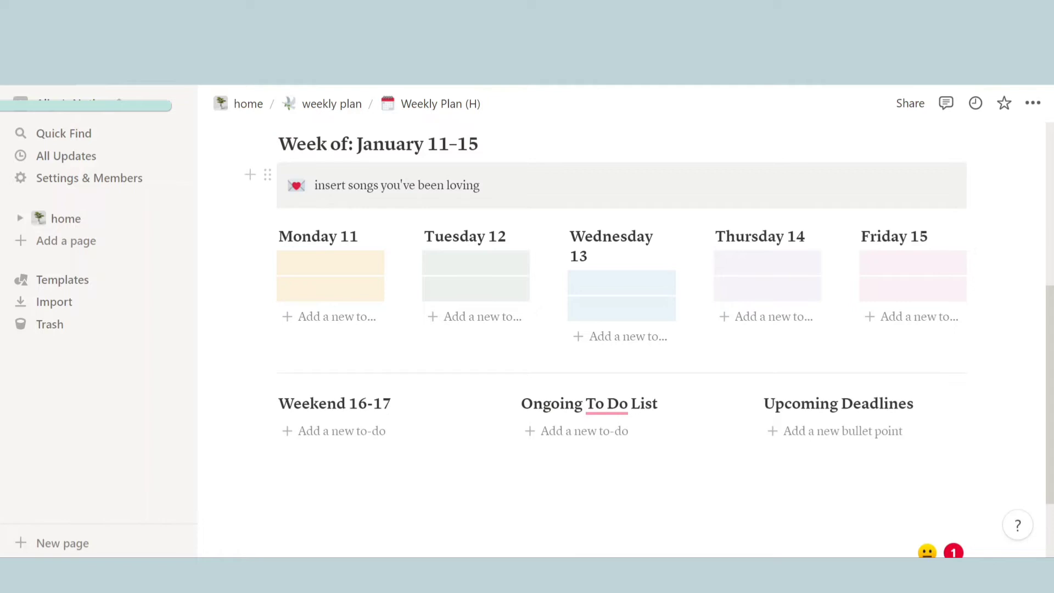
{"action": "left_click", "coordinate": [330, 262]}
{"action": "left_click", "coordinate": [267, 263]}
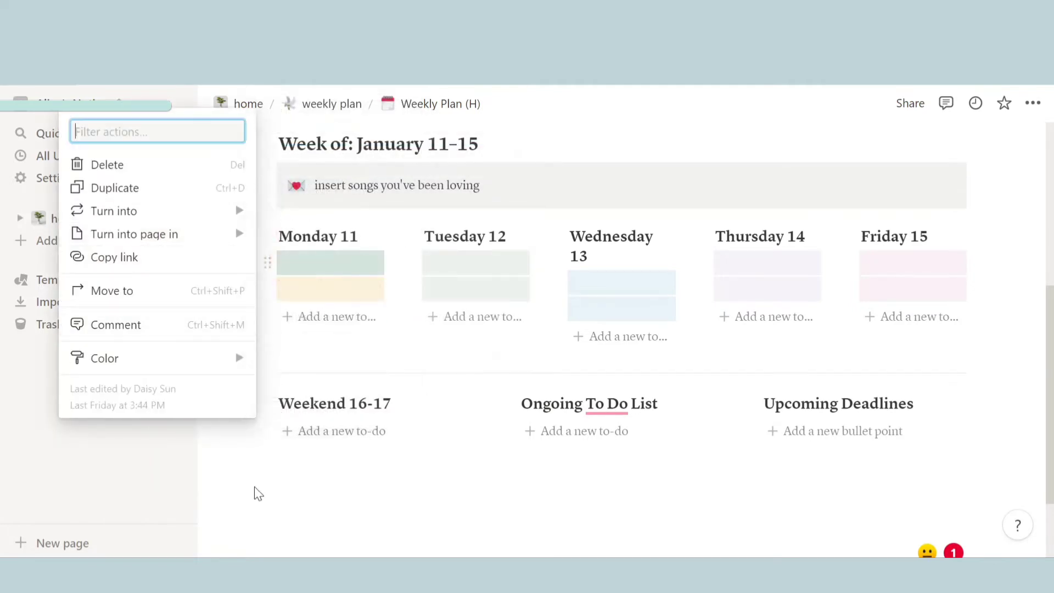
{"action": "mouse_move", "coordinate": [188, 210]}
{"action": "left_click", "coordinate": [306, 205]}
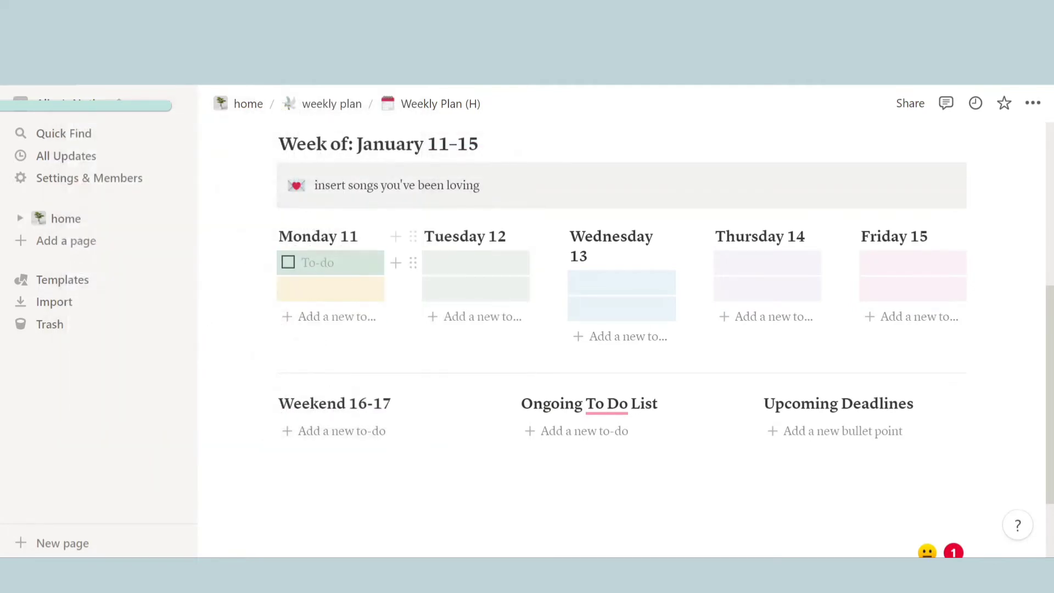
{"action": "type", "text": "to do"}
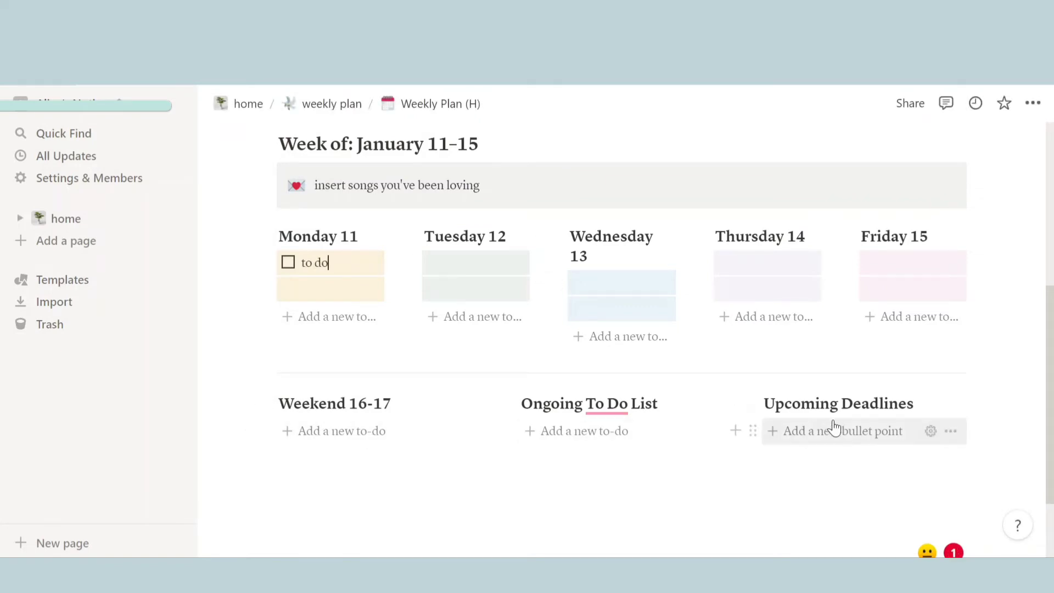
Step: Open the Weekly Plan (V) template and look through its Meetings and Monday–Sunday lists
{"action": "scroll", "coordinate": [835, 430], "scroll_direction": "up", "scroll_amount": 1}
{"action": "scroll", "coordinate": [621, 341], "scroll_direction": "up", "scroll_amount": 4}
{"action": "left_click", "coordinate": [323, 104]}
{"action": "left_click", "coordinate": [409, 424]}
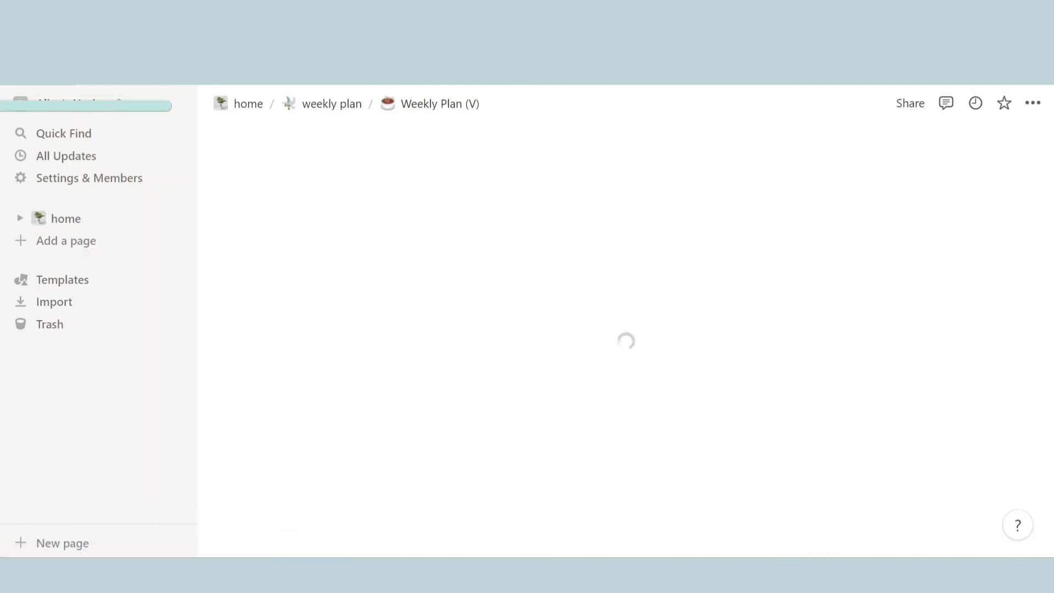
{"action": "scroll", "coordinate": [428, 301], "scroll_direction": "down", "scroll_amount": 10}
{"action": "scroll", "coordinate": [428, 301], "scroll_direction": "up", "scroll_amount": 4}
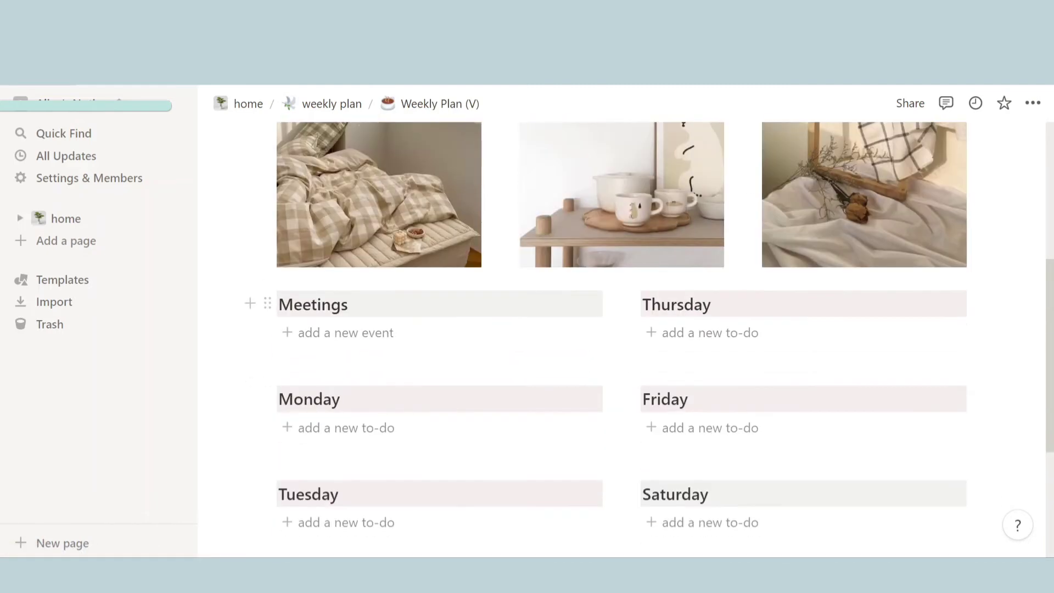
{"action": "scroll", "coordinate": [428, 302], "scroll_direction": "up", "scroll_amount": 5}
{"action": "scroll", "coordinate": [428, 301], "scroll_direction": "down", "scroll_amount": 4}
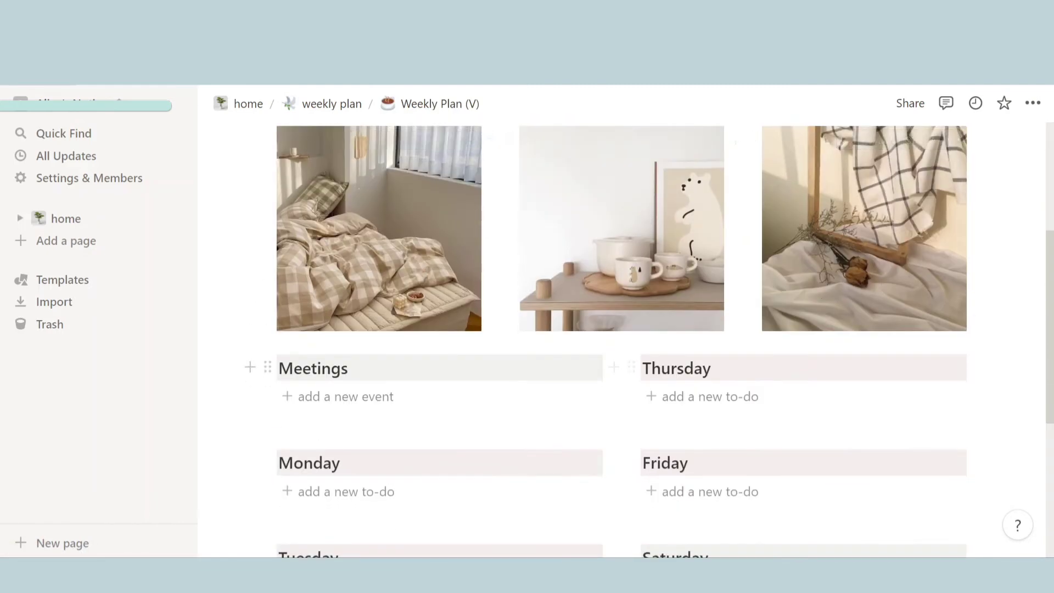
{"action": "scroll", "coordinate": [430, 227], "scroll_direction": "down", "scroll_amount": 3}
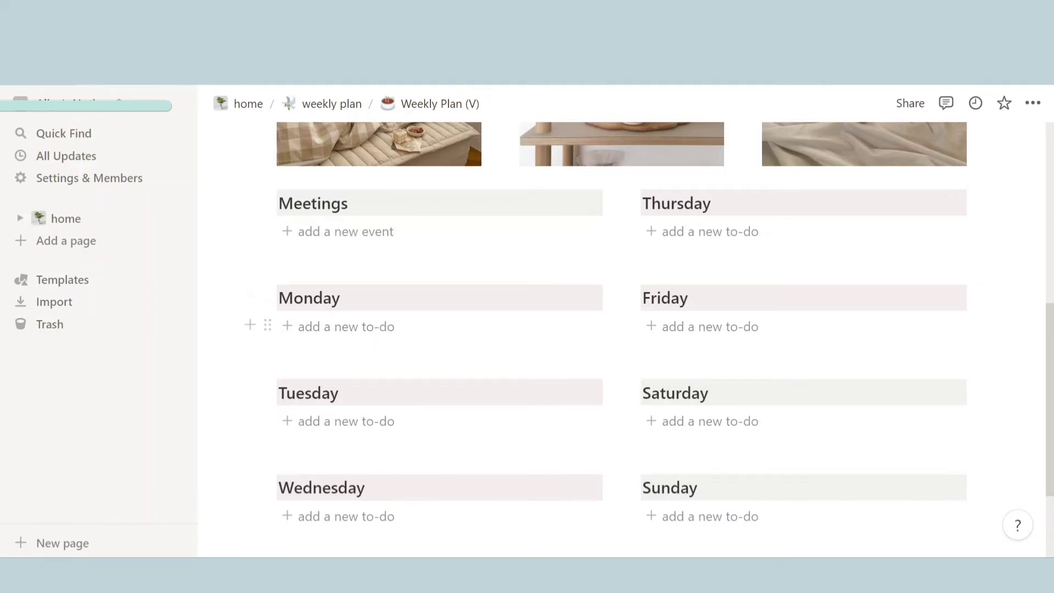
{"action": "scroll", "coordinate": [658, 264], "scroll_direction": "up", "scroll_amount": 5}
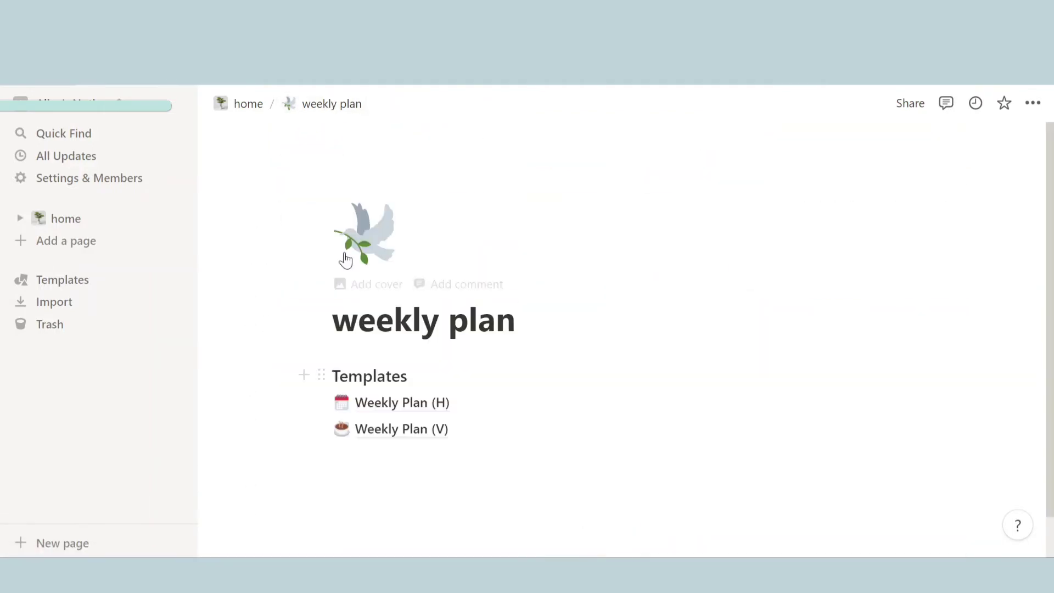
{"action": "left_click", "coordinate": [248, 104]}
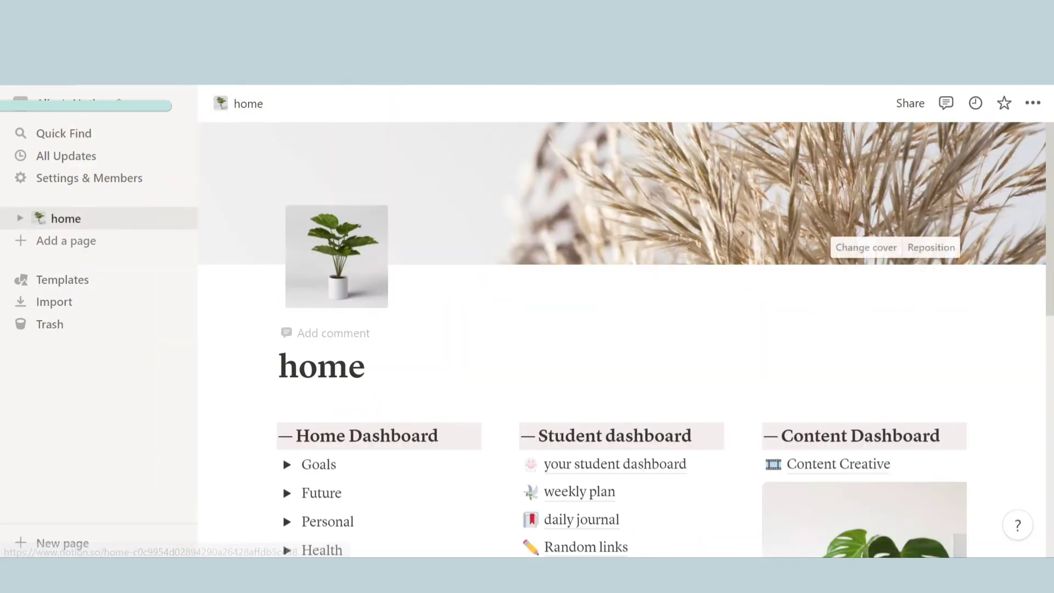
{"action": "scroll", "coordinate": [588, 263], "scroll_direction": "down", "scroll_amount": 5}
{"action": "left_click", "coordinate": [588, 275]}
{"action": "scroll", "coordinate": [643, 315], "scroll_direction": "down", "scroll_amount": 4}
{"action": "scroll", "coordinate": [643, 315], "scroll_direction": "up", "scroll_amount": 2}
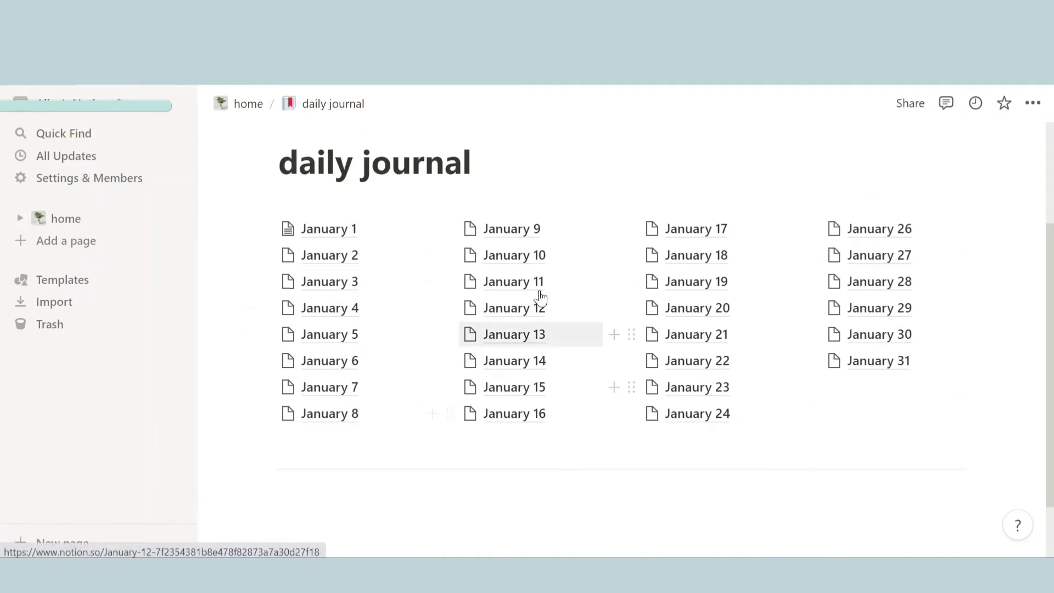
{"action": "left_click", "coordinate": [328, 229]}
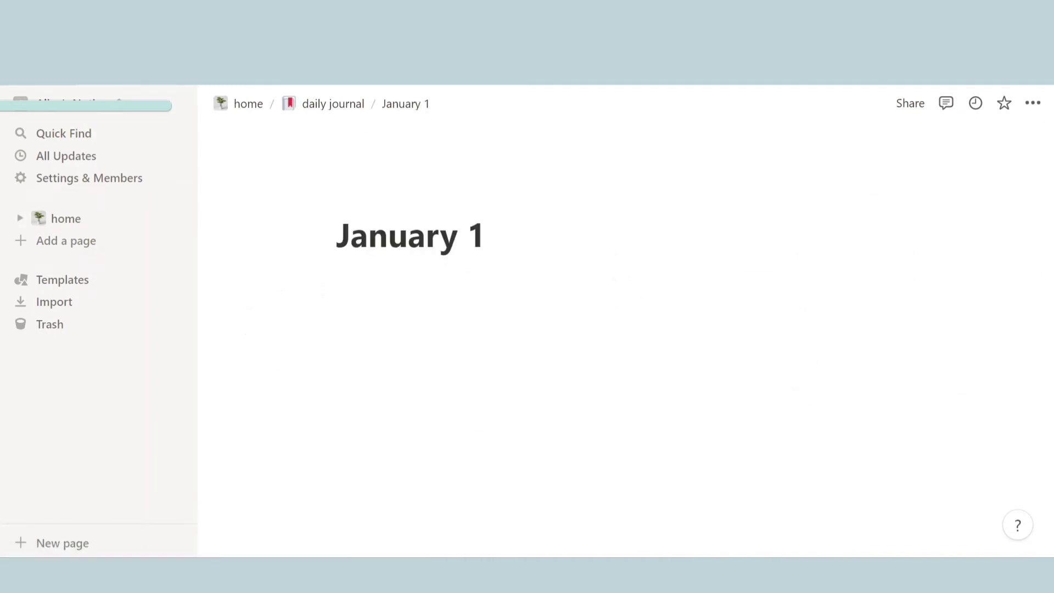
{"action": "left_click", "coordinate": [336, 291]}
{"action": "type", "text": "HI m"}
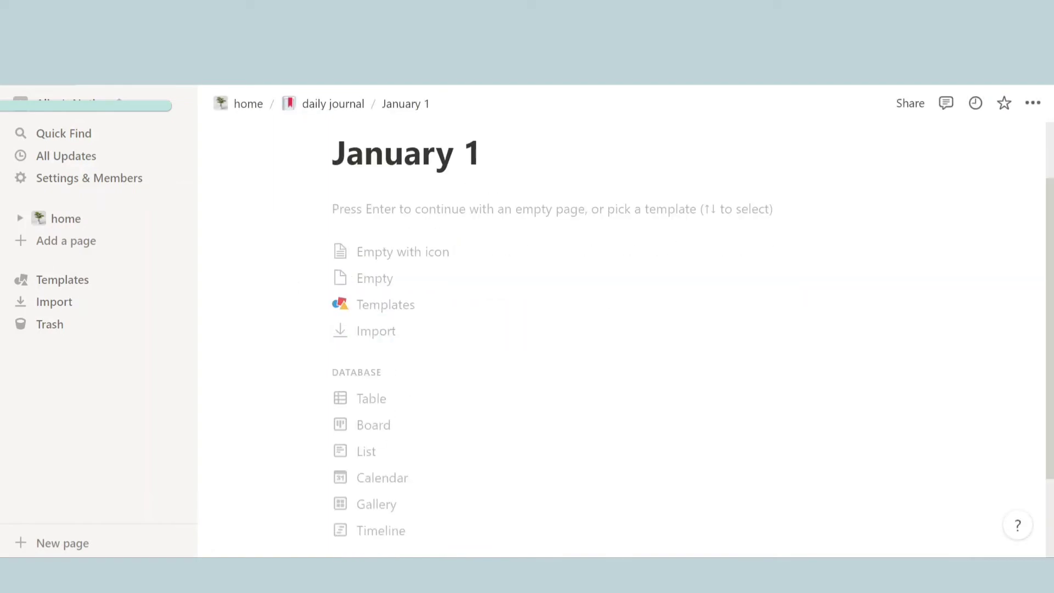
{"action": "left_click", "coordinate": [320, 102]}
Step: From home, view the Random links page's two saved web links, then return home
{"action": "left_click", "coordinate": [253, 104]}
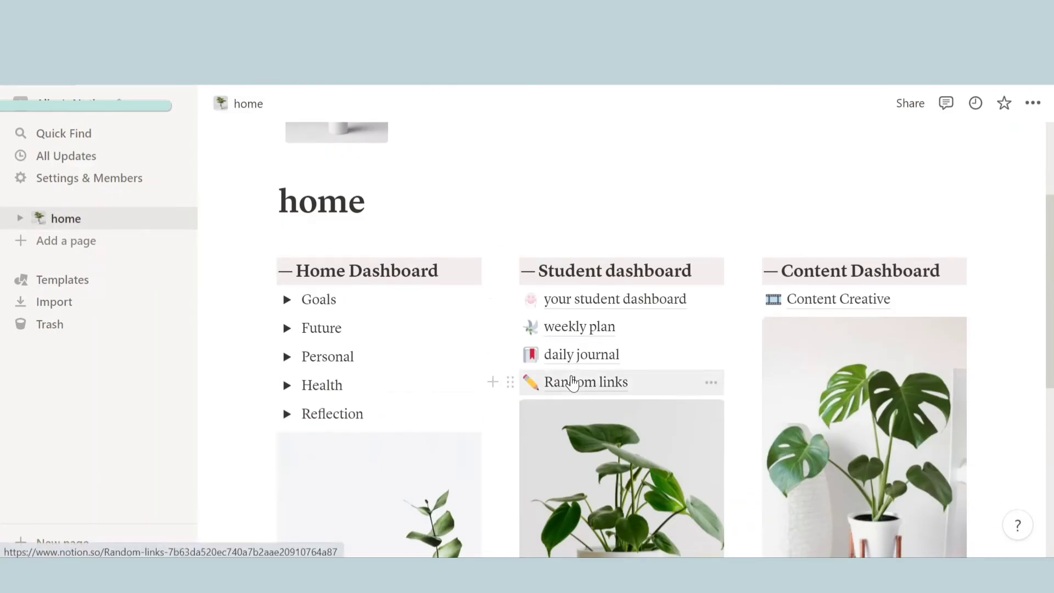
{"action": "left_click", "coordinate": [573, 383]}
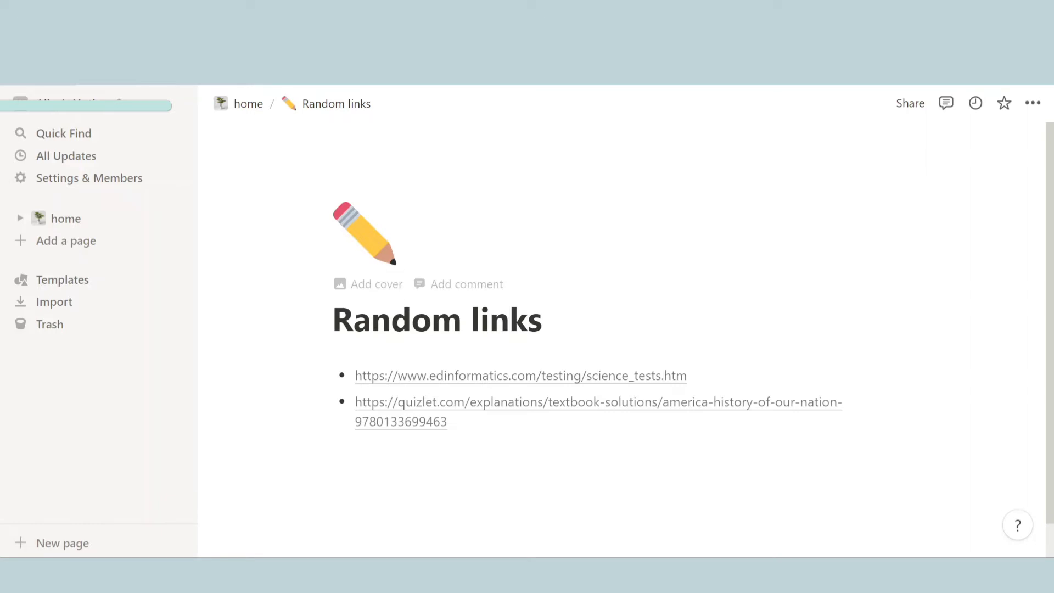
{"action": "left_click", "coordinate": [249, 105]}
{"action": "scroll", "coordinate": [631, 329], "scroll_direction": "down", "scroll_amount": 6}
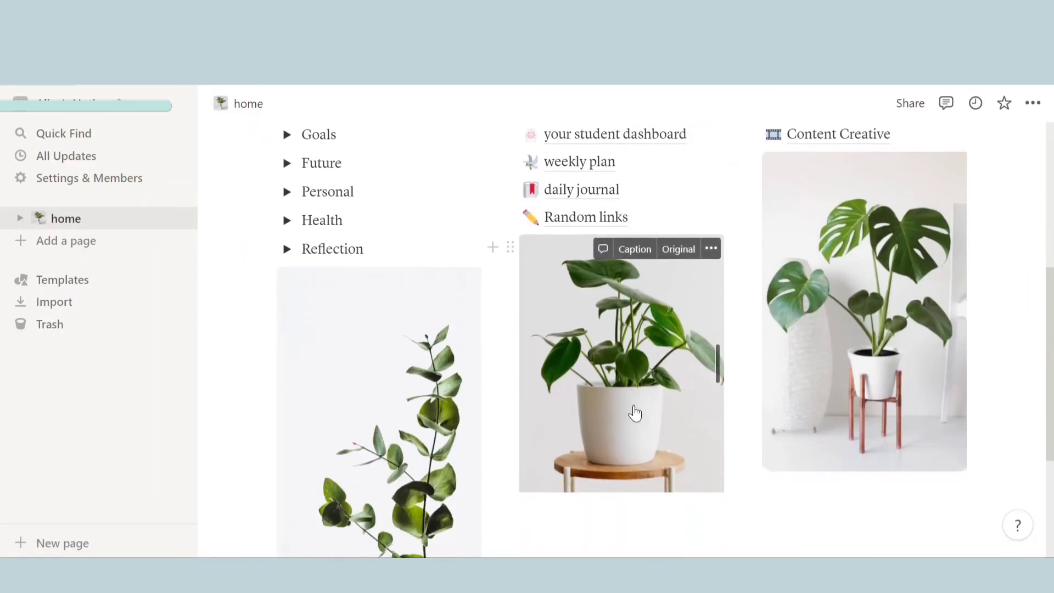
{"action": "scroll", "coordinate": [631, 414], "scroll_direction": "up", "scroll_amount": 3}
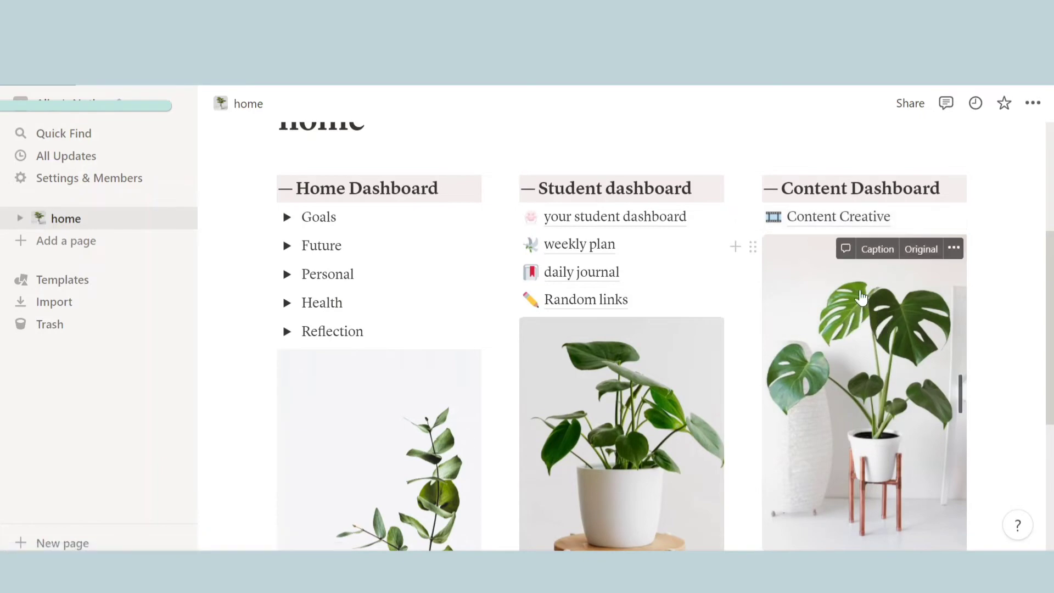
{"action": "left_click", "coordinate": [838, 217]}
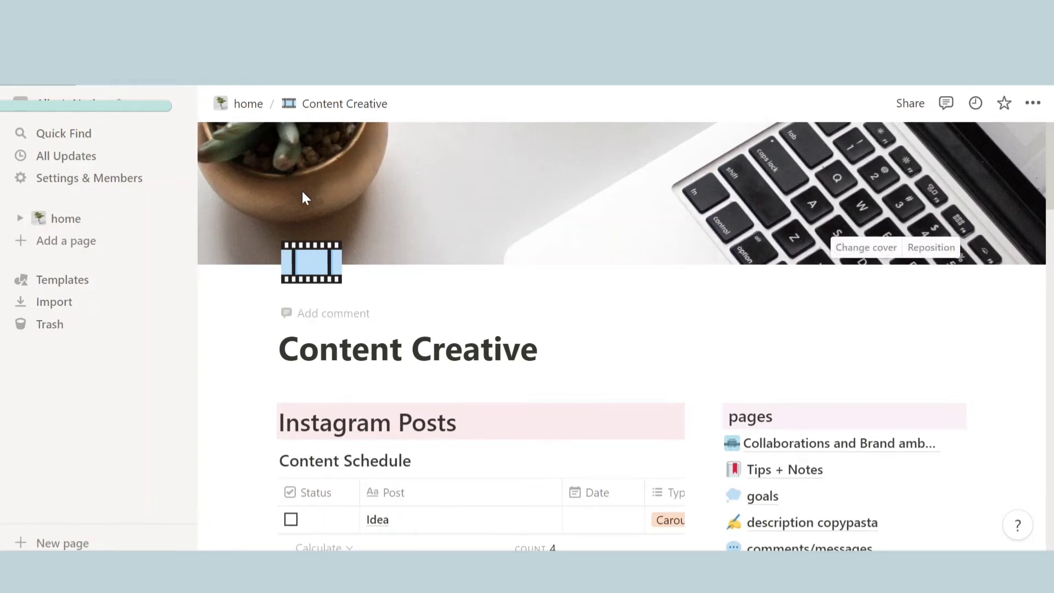
{"action": "scroll", "coordinate": [348, 306], "scroll_direction": "down", "scroll_amount": 3}
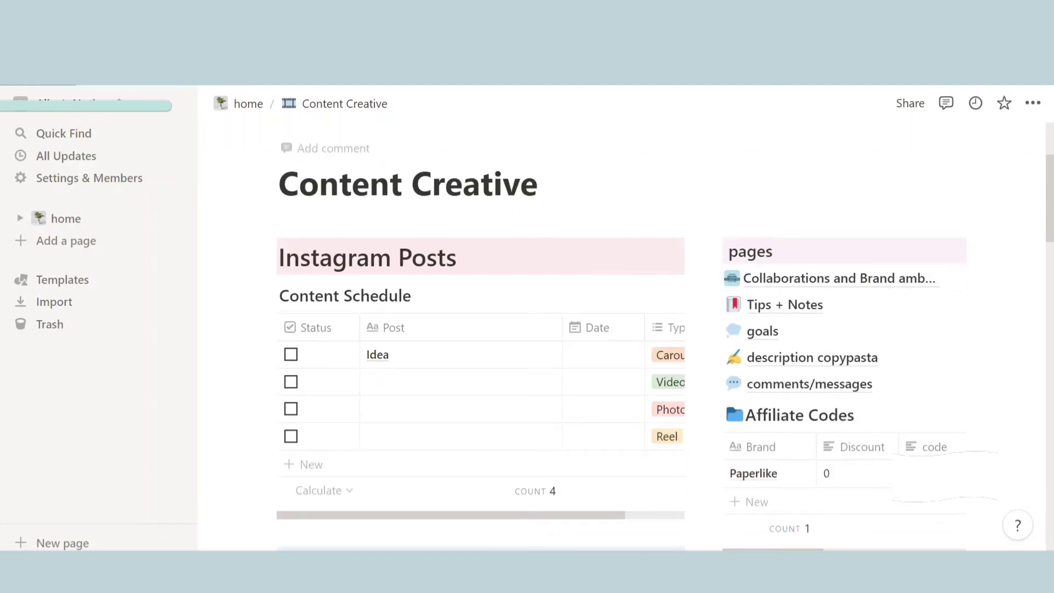
{"action": "scroll", "coordinate": [338, 269], "scroll_direction": "down", "scroll_amount": 2}
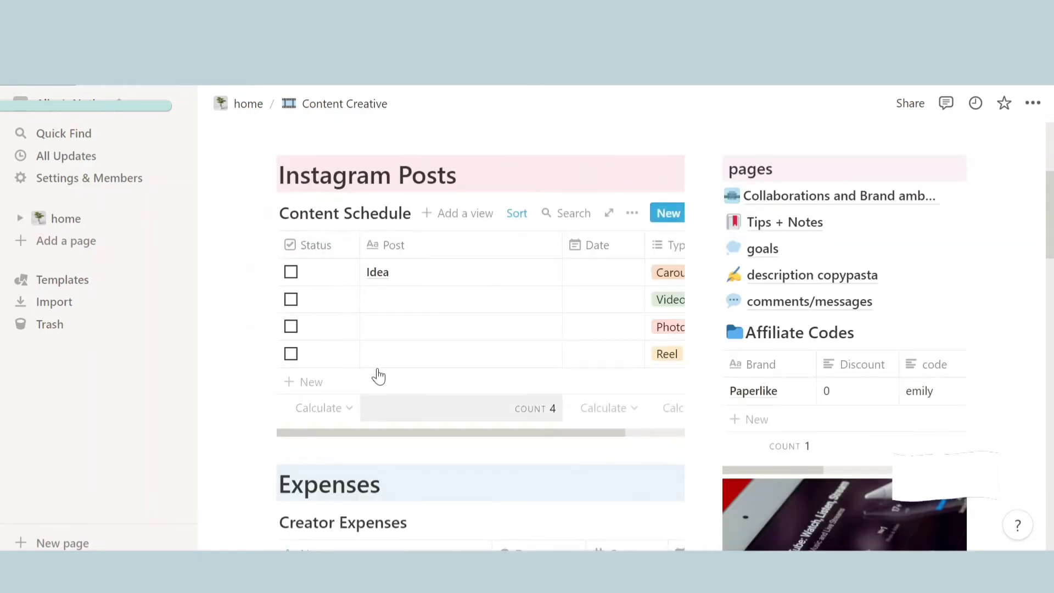
{"action": "scroll", "coordinate": [483, 363], "scroll_direction": "right", "scroll_amount": 3}
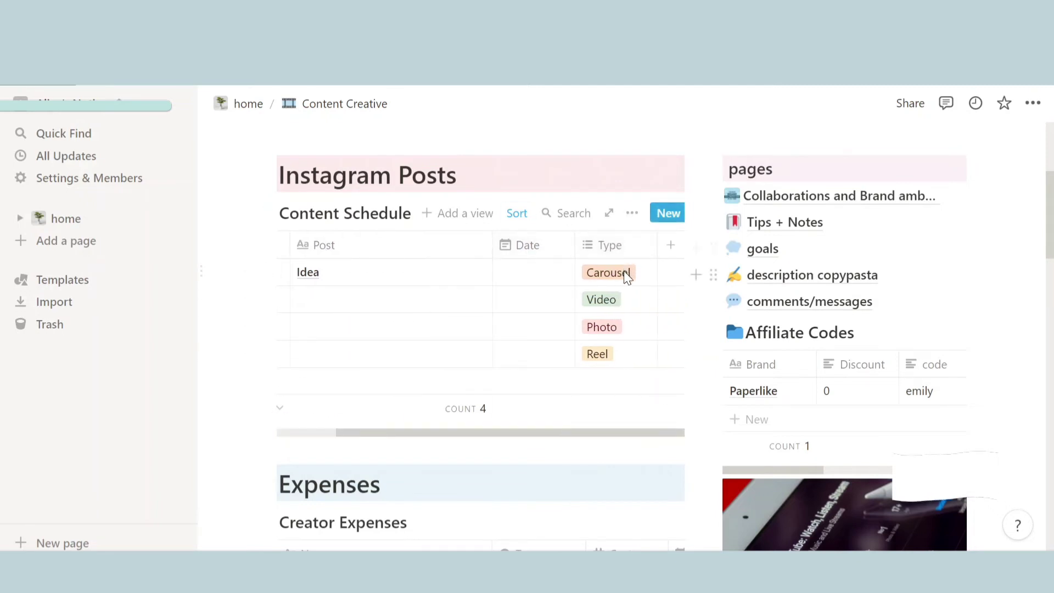
{"action": "scroll", "coordinate": [540, 305], "scroll_direction": "left", "scroll_amount": 3}
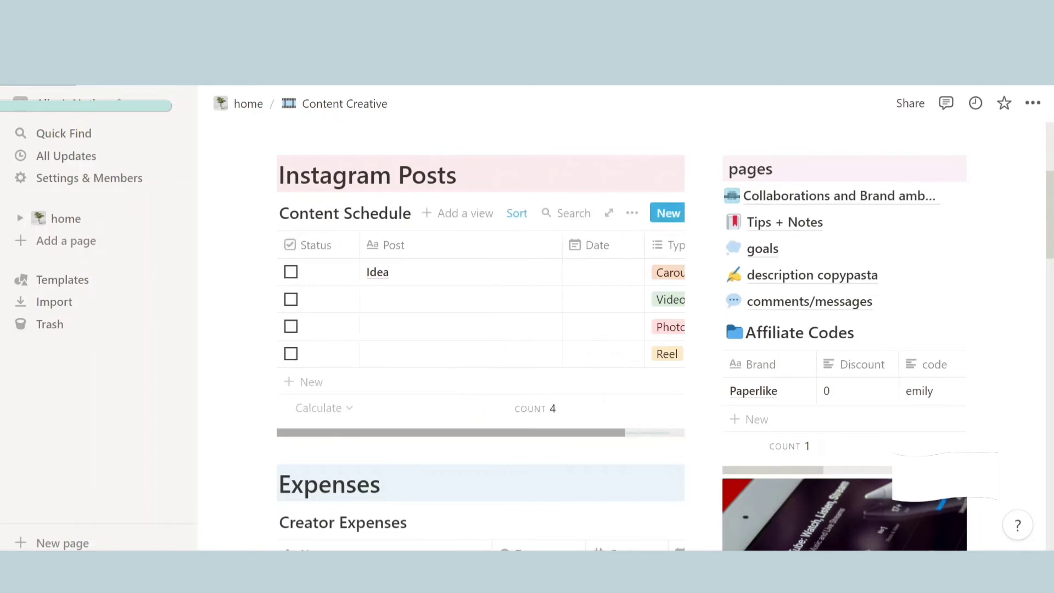
{"action": "left_click", "coordinate": [814, 198]}
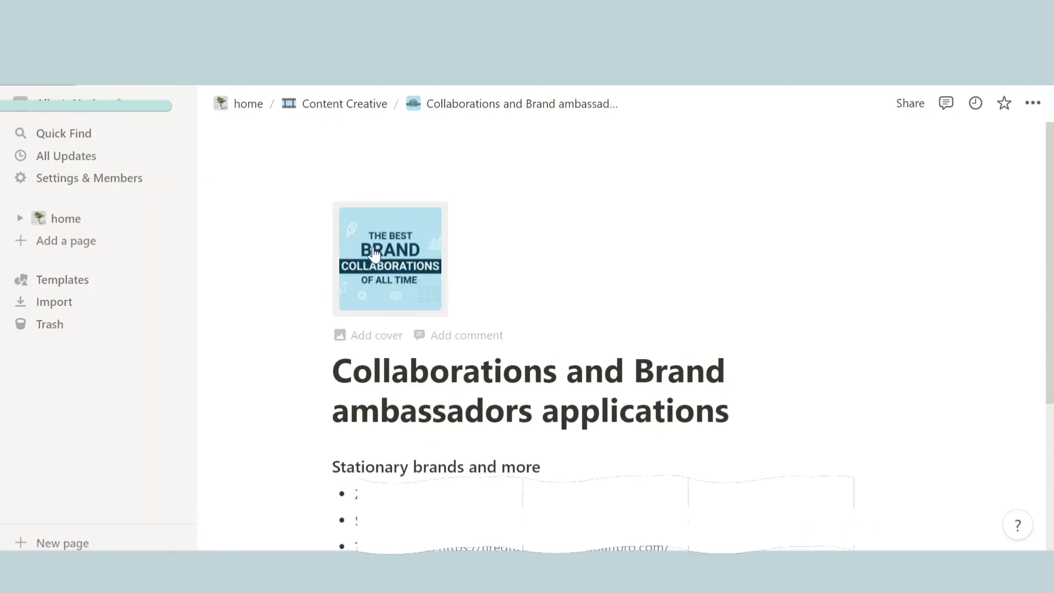
{"action": "left_click", "coordinate": [369, 110]}
{"action": "scroll", "coordinate": [817, 381], "scroll_direction": "down", "scroll_amount": 2}
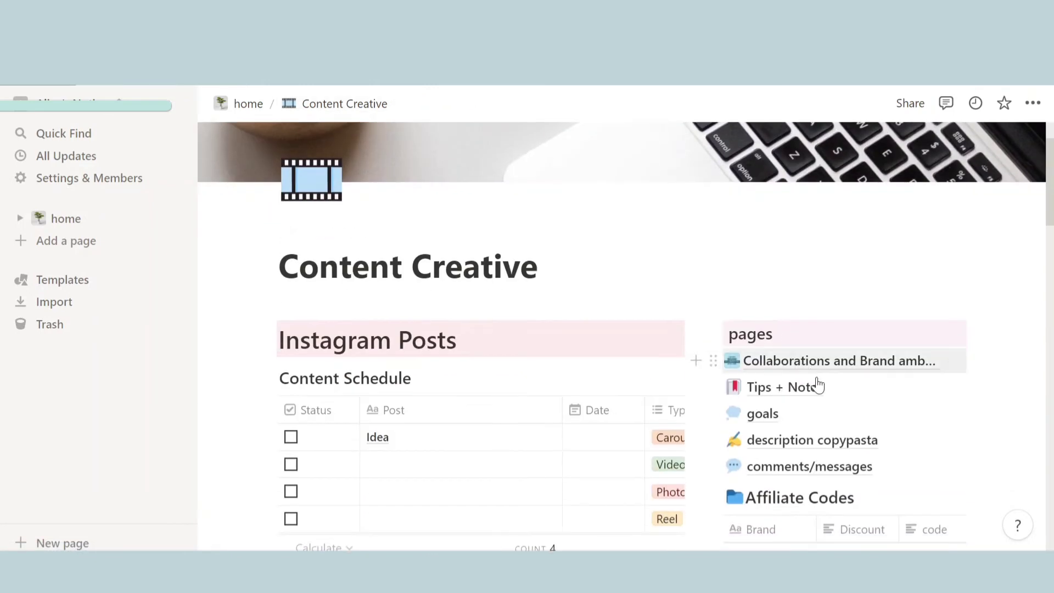
{"action": "left_click", "coordinate": [817, 384]}
{"action": "scroll", "coordinate": [676, 329], "scroll_direction": "down", "scroll_amount": 1}
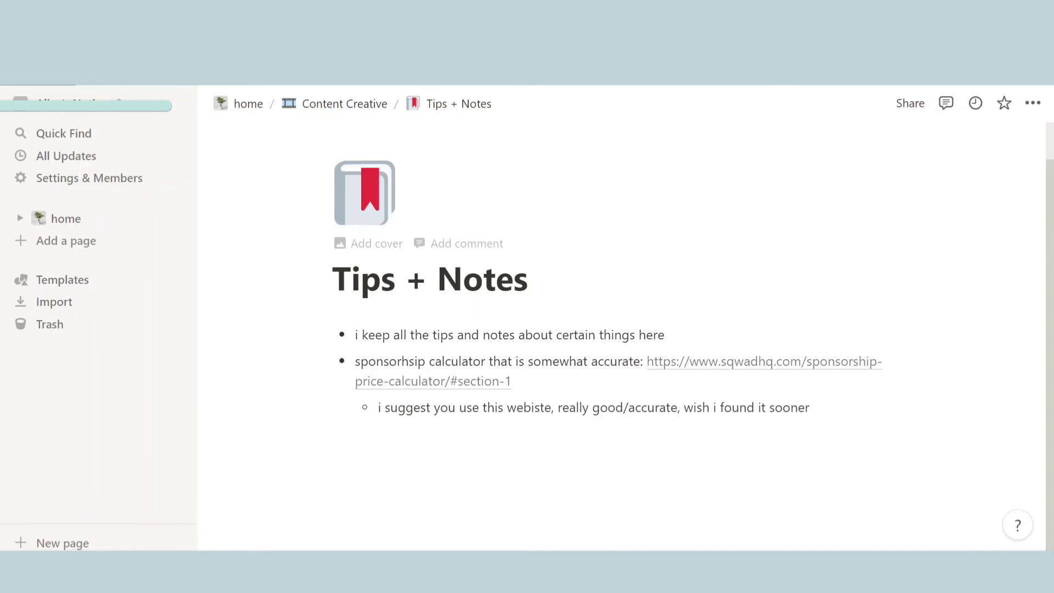
{"action": "left_click", "coordinate": [352, 118]}
{"action": "scroll", "coordinate": [763, 331], "scroll_direction": "down", "scroll_amount": 3}
{"action": "left_click", "coordinate": [761, 331]}
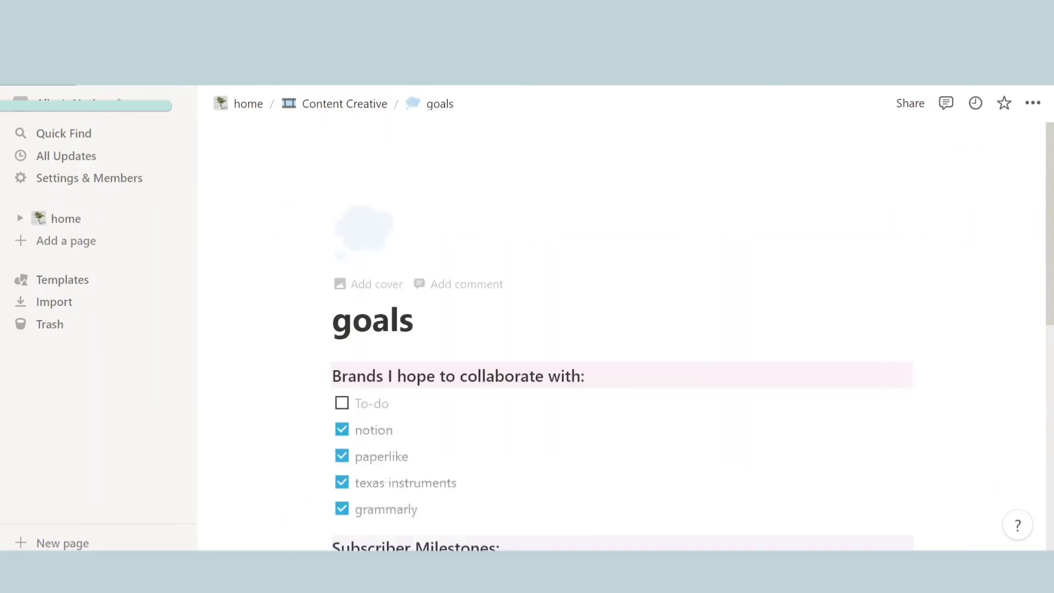
{"action": "scroll", "coordinate": [621, 329], "scroll_direction": "down", "scroll_amount": 3}
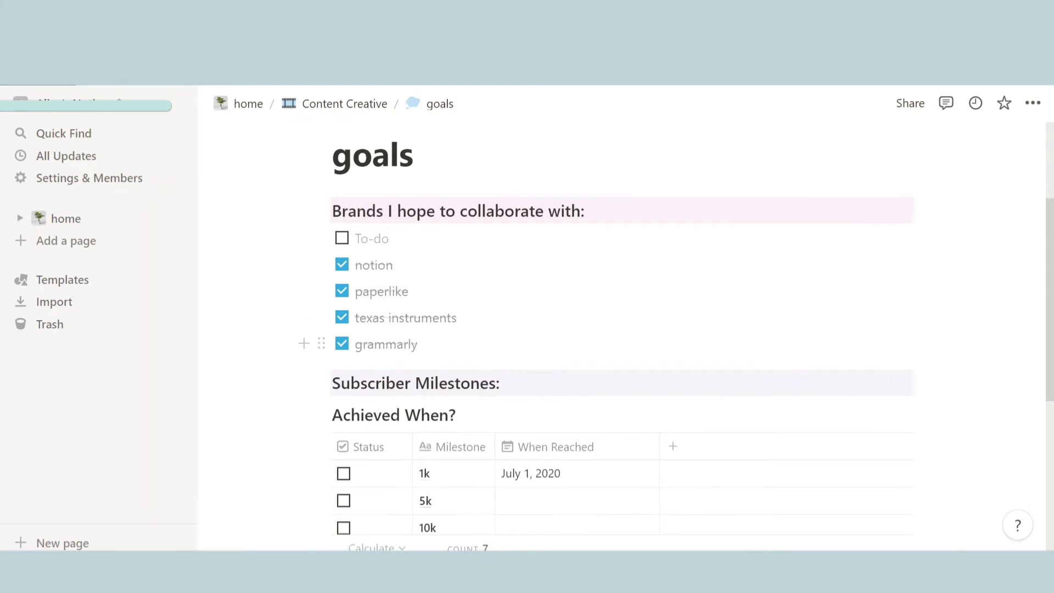
{"action": "scroll", "coordinate": [433, 353], "scroll_direction": "down", "scroll_amount": 3}
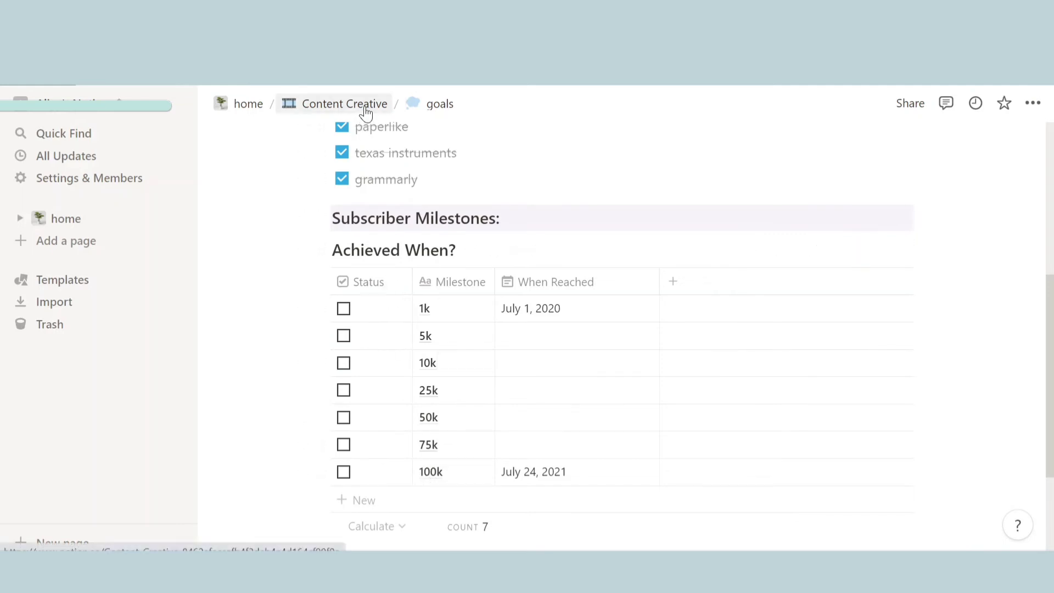
Step: From Content Creative, view the description copypasta page and come back
{"action": "left_click", "coordinate": [329, 104]}
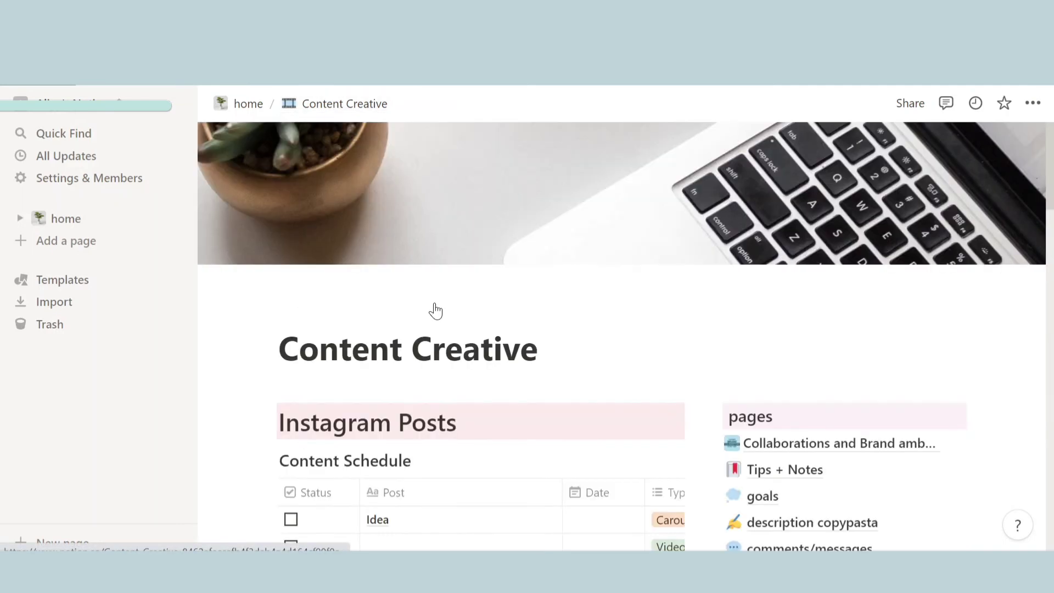
{"action": "scroll", "coordinate": [527, 329], "scroll_direction": "down", "scroll_amount": 2}
{"action": "left_click", "coordinate": [807, 357]}
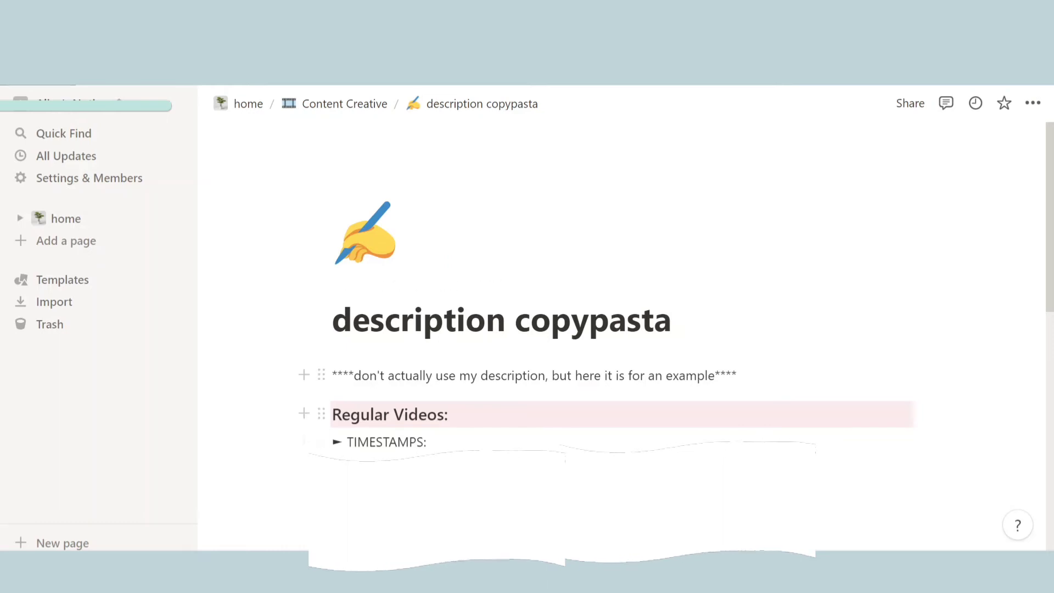
{"action": "left_click", "coordinate": [325, 109]}
Step: Open comments/messages and view its archive holding the feb 3rd, 2021 funny/YouTube card
{"action": "scroll", "coordinate": [735, 324], "scroll_direction": "down", "scroll_amount": 3}
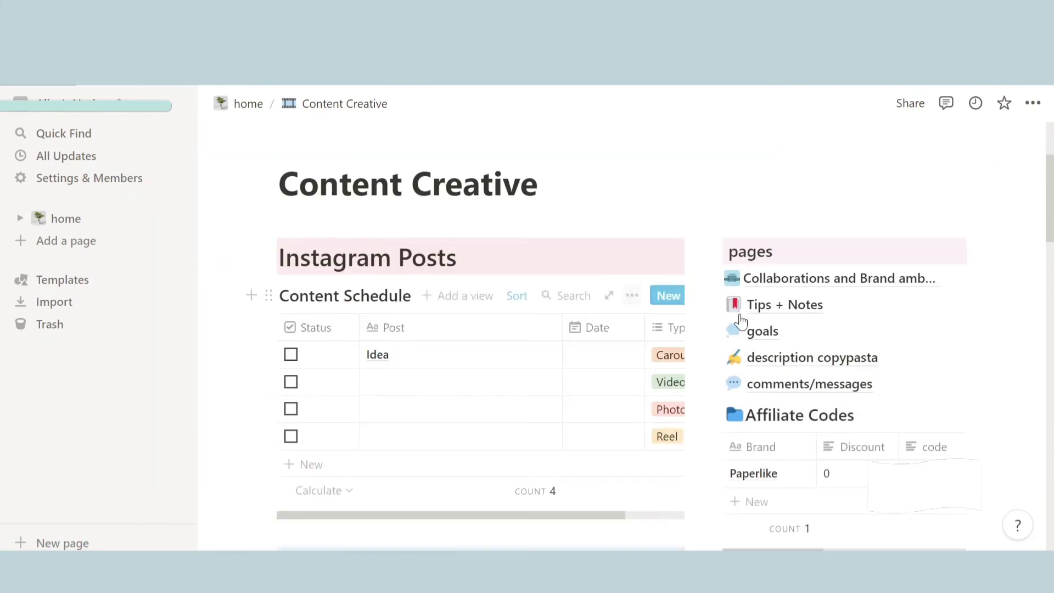
{"action": "left_click", "coordinate": [867, 388]}
{"action": "scroll", "coordinate": [344, 328], "scroll_direction": "down", "scroll_amount": 3}
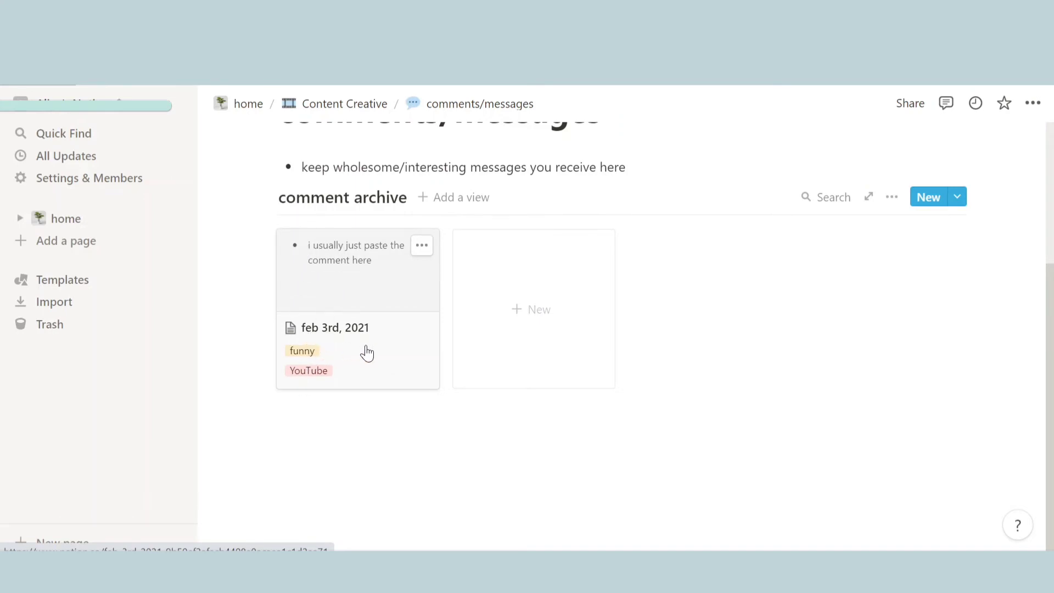
{"action": "scroll", "coordinate": [367, 353], "scroll_direction": "up", "scroll_amount": 3}
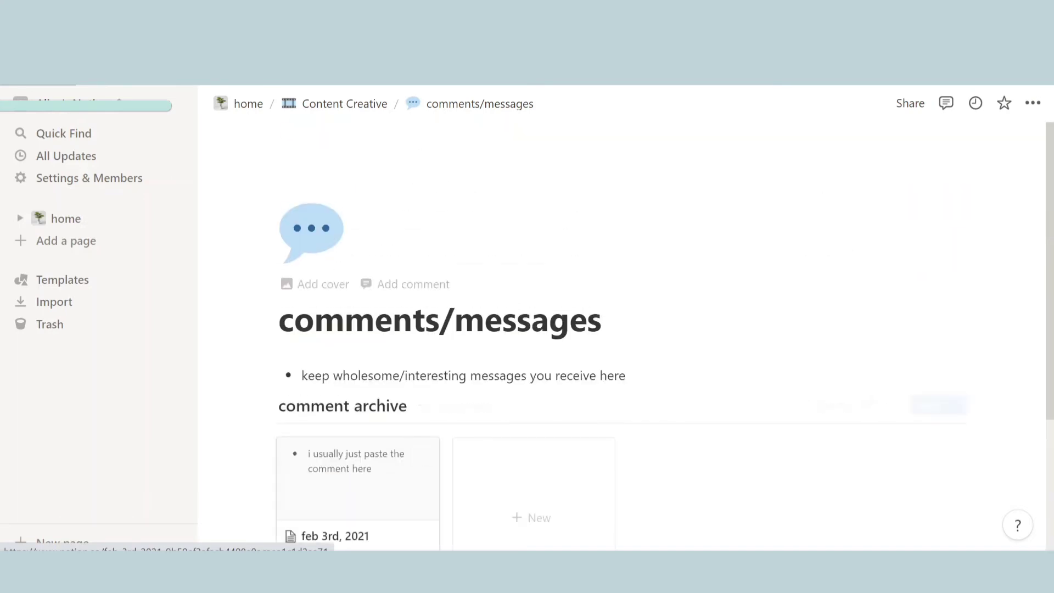
Step: Back on Content Creative, enter the creator's affiliate code in the Affiliate Codes table's Paperlike row
{"action": "left_click", "coordinate": [324, 116]}
{"action": "scroll", "coordinate": [697, 329], "scroll_direction": "down", "scroll_amount": 6}
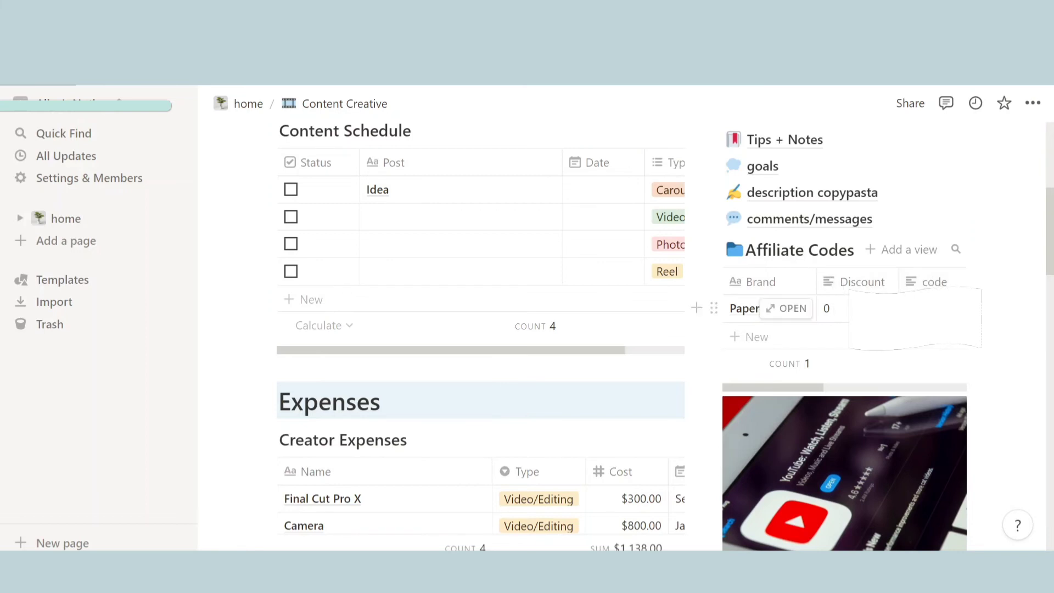
{"action": "left_click", "coordinate": [911, 308]}
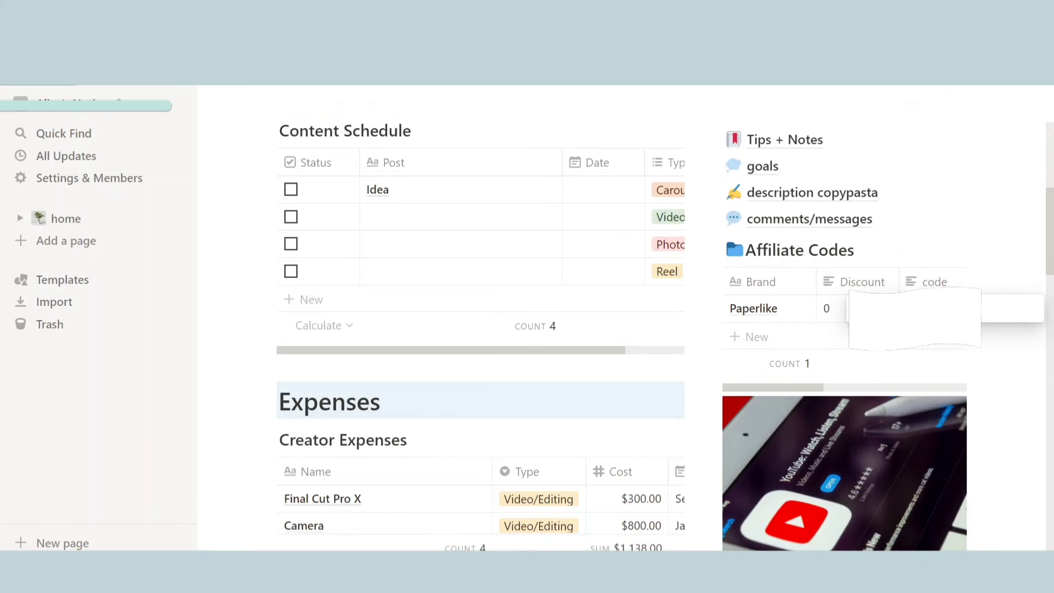
{"action": "type", "text": "mystudyw"}
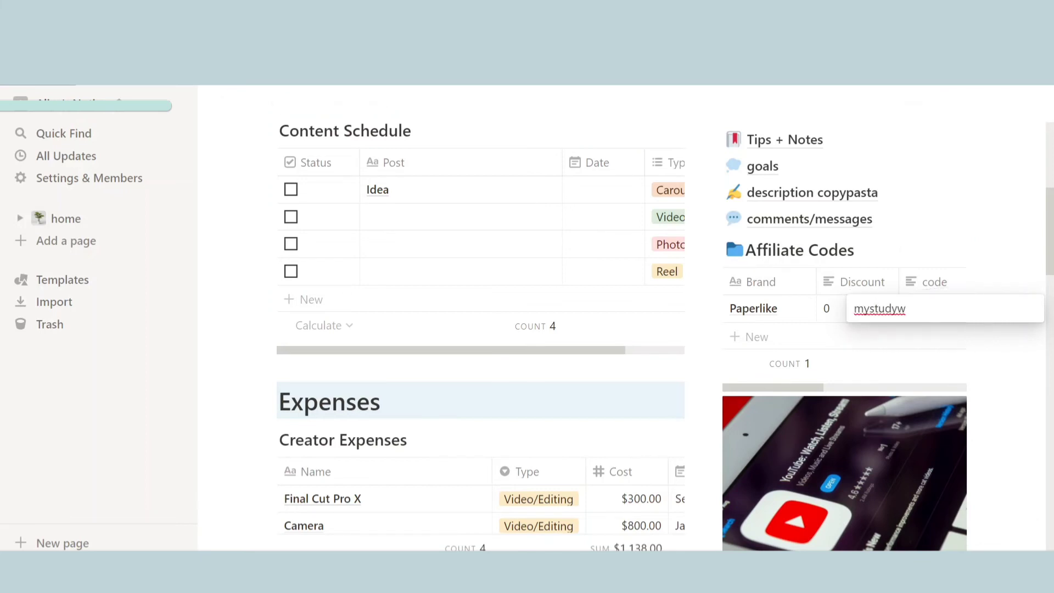
{"action": "type", "text": "orld"}
{"action": "key", "text": "Return"}
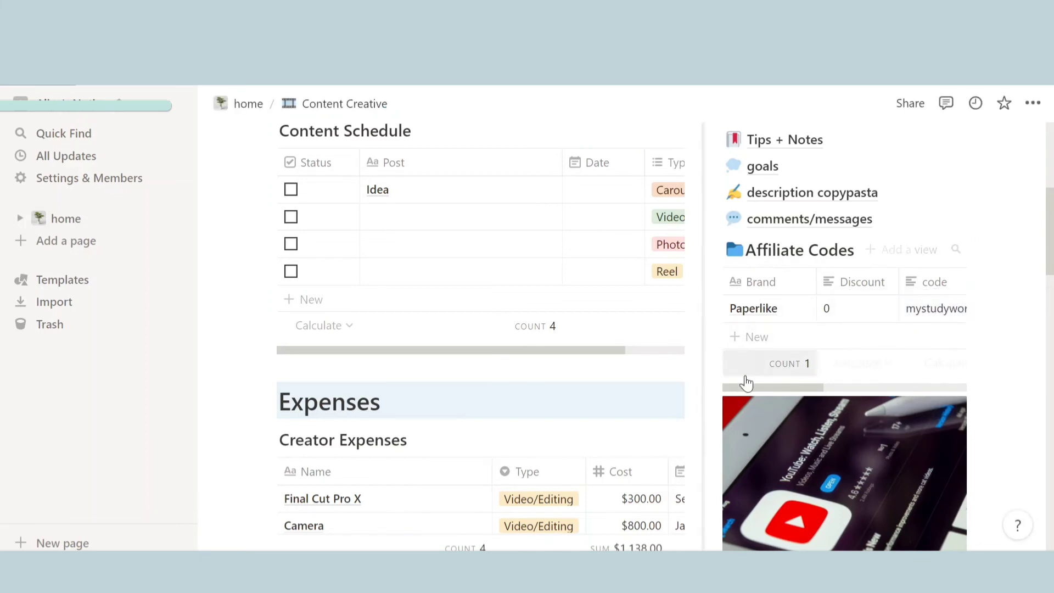
{"action": "scroll", "coordinate": [741, 357], "scroll_direction": "down", "scroll_amount": 2}
{"action": "scroll", "coordinate": [736, 333], "scroll_direction": "down", "scroll_amount": 2}
{"action": "left_click", "coordinate": [380, 236]}
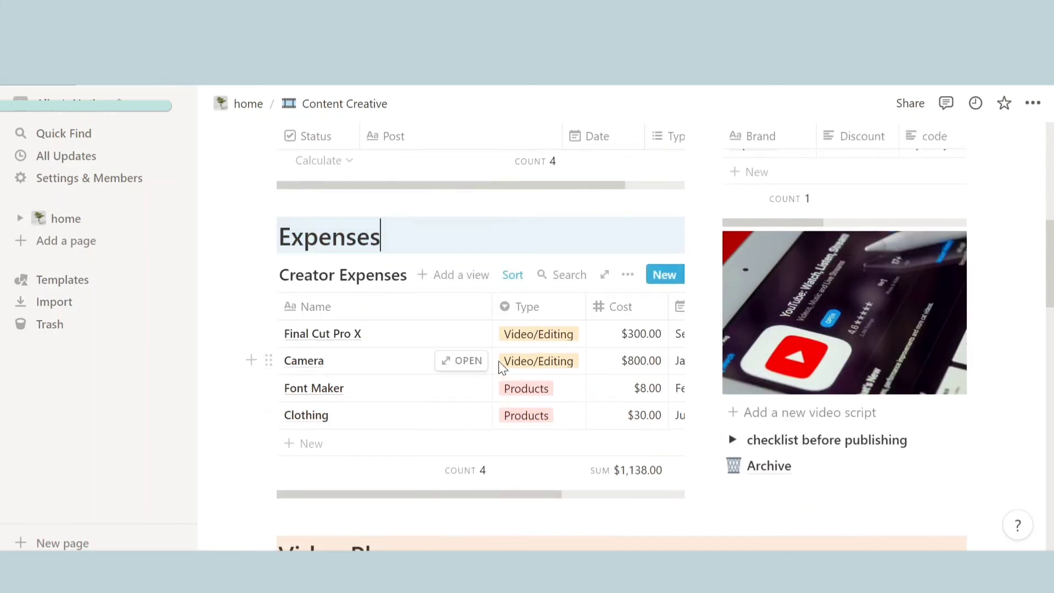
{"action": "scroll", "coordinate": [365, 465], "scroll_direction": "right", "scroll_amount": 5}
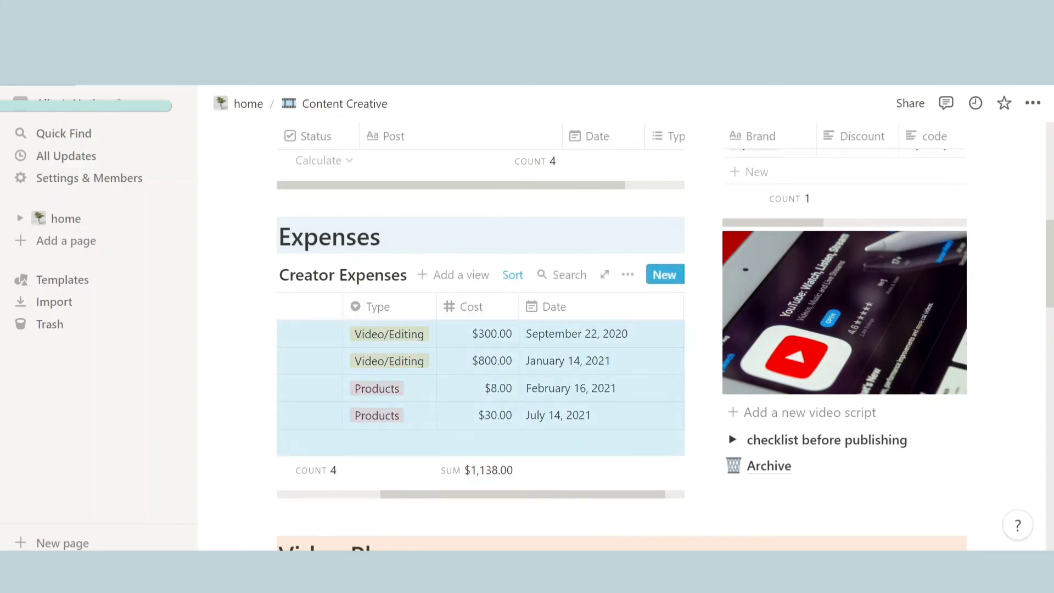
{"action": "scroll", "coordinate": [406, 485], "scroll_direction": "left", "scroll_amount": 3}
{"action": "scroll", "coordinate": [481, 397], "scroll_direction": "left", "scroll_amount": 2}
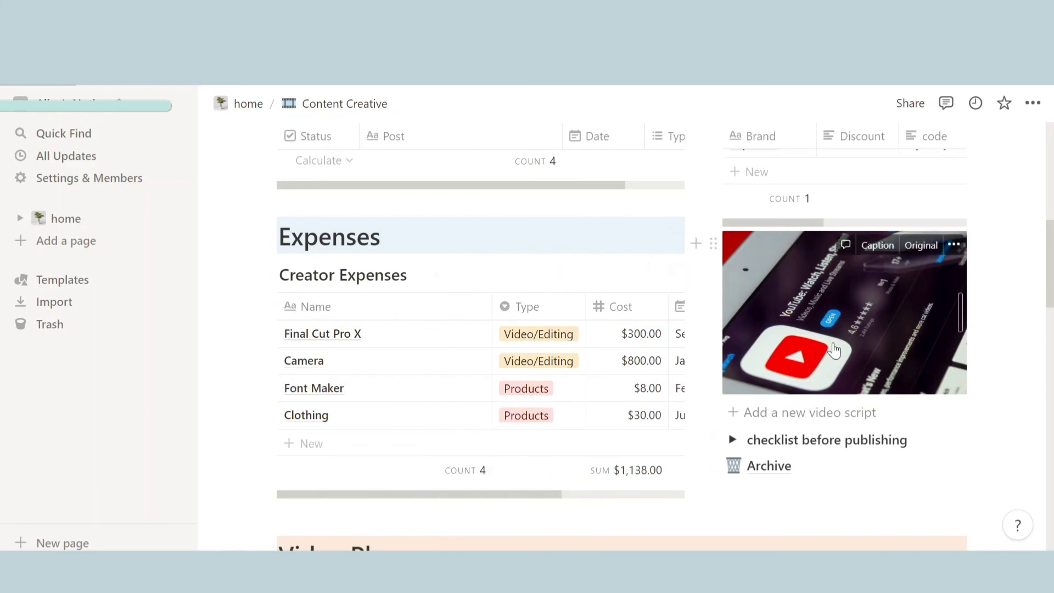
{"action": "left_click", "coordinate": [732, 439]}
{"action": "scroll", "coordinate": [736, 439], "scroll_direction": "down", "scroll_amount": 3}
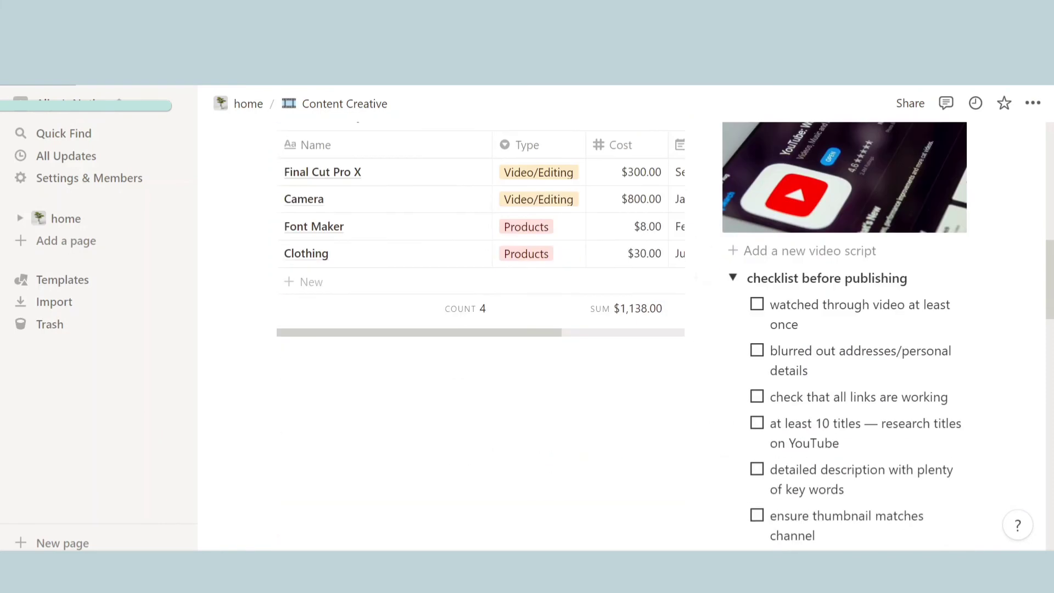
{"action": "scroll", "coordinate": [722, 302], "scroll_direction": "down", "scroll_amount": 2}
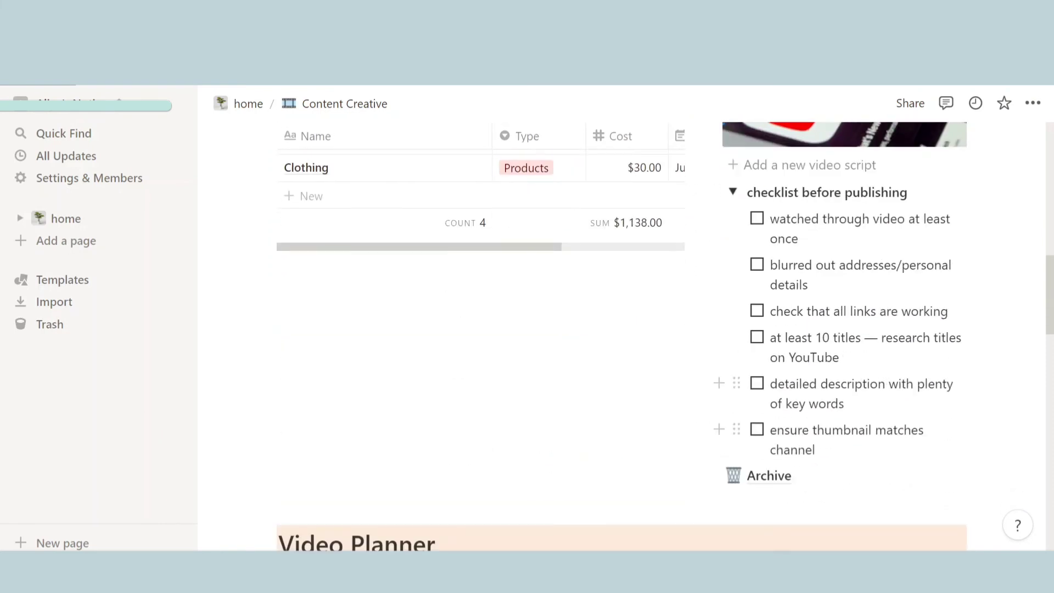
{"action": "left_click_drag", "start_coordinate": [928, 440], "coordinate": [725, 181]}
{"action": "left_click", "coordinate": [808, 284]}
{"action": "left_click", "coordinate": [733, 192]}
{"action": "scroll", "coordinate": [782, 225], "scroll_direction": "up", "scroll_amount": 2}
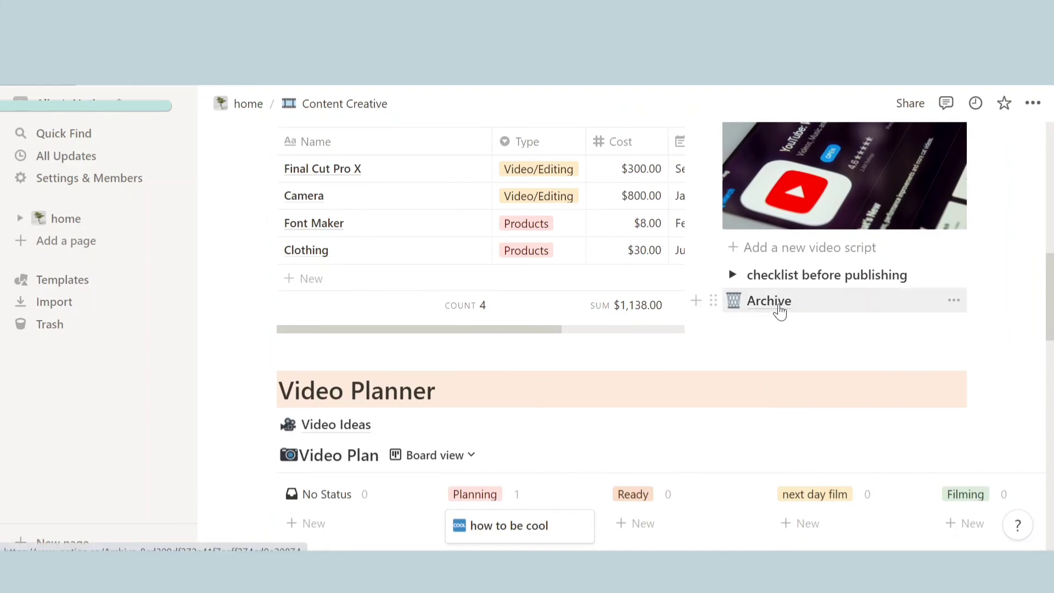
{"action": "scroll", "coordinate": [791, 236], "scroll_direction": "up", "scroll_amount": 7}
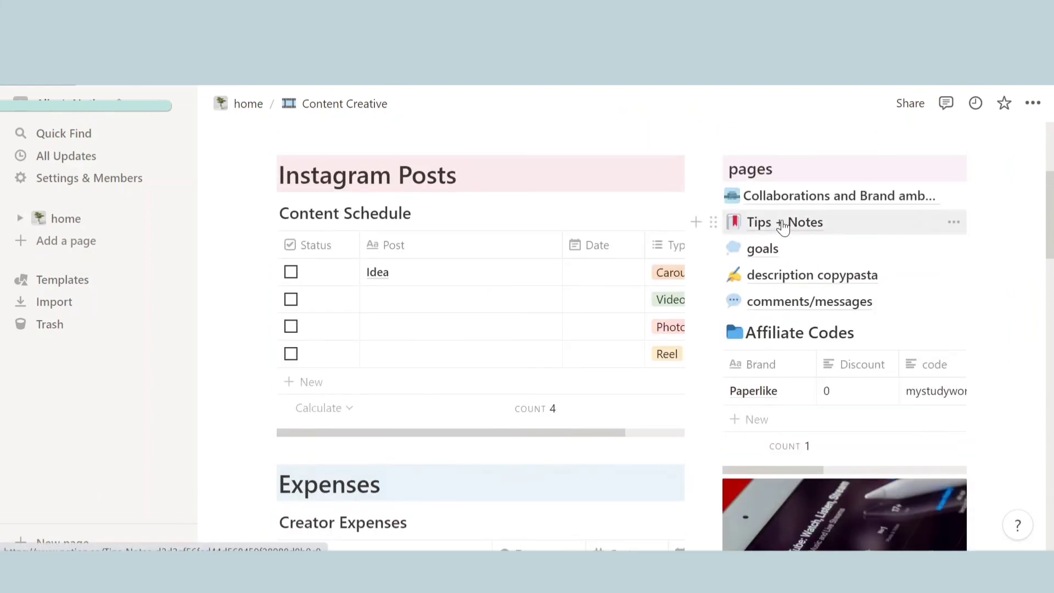
{"action": "scroll", "coordinate": [783, 226], "scroll_direction": "down", "scroll_amount": 5}
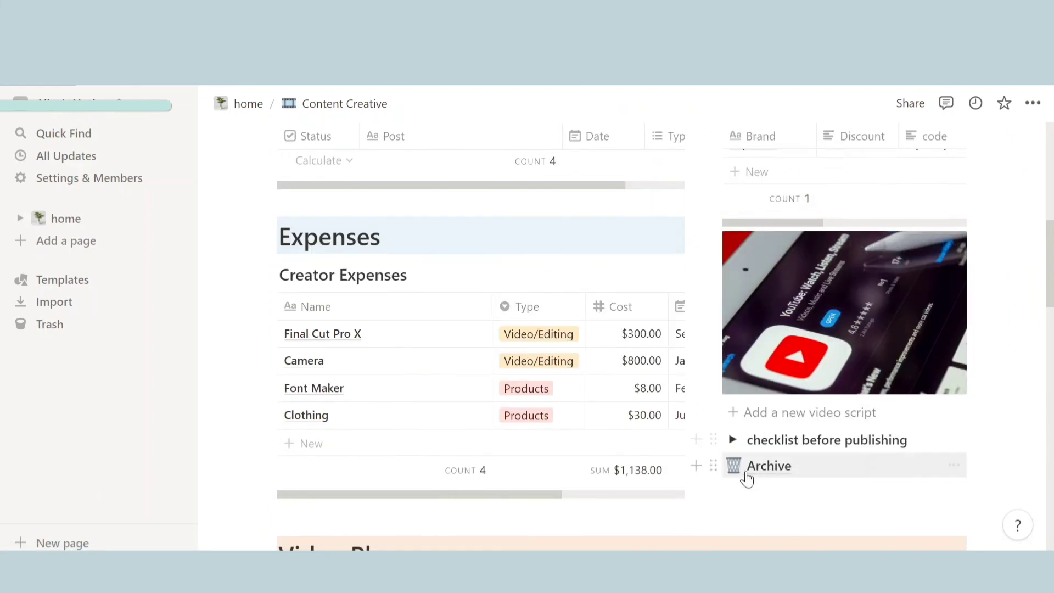
{"action": "scroll", "coordinate": [790, 197], "scroll_direction": "up", "scroll_amount": 3}
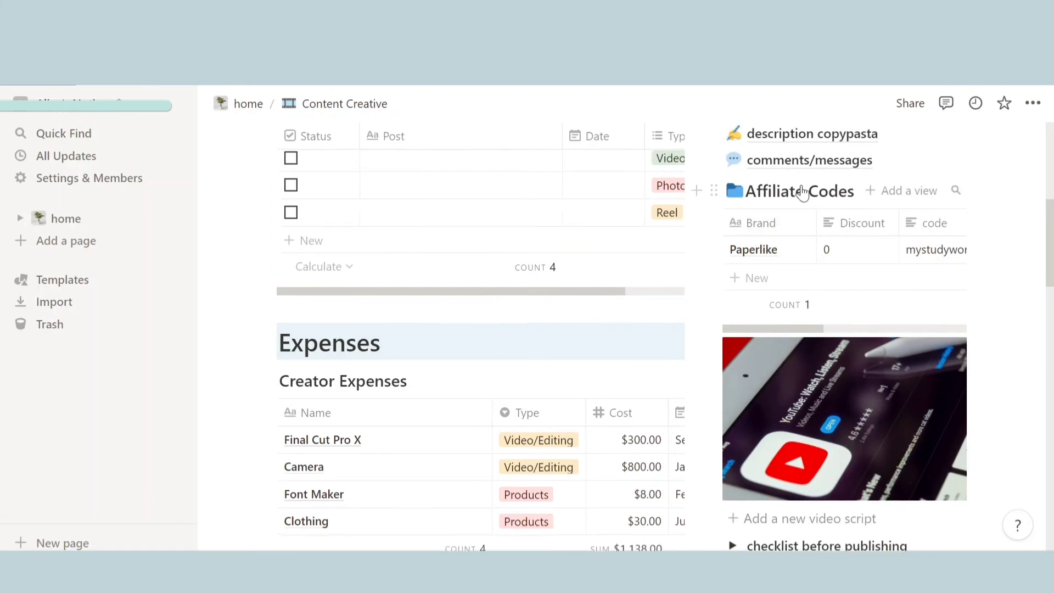
{"action": "scroll", "coordinate": [790, 209], "scroll_direction": "up", "scroll_amount": 3}
{"action": "scroll", "coordinate": [760, 221], "scroll_direction": "down", "scroll_amount": 5}
{"action": "scroll", "coordinate": [788, 463], "scroll_direction": "down", "scroll_amount": 5}
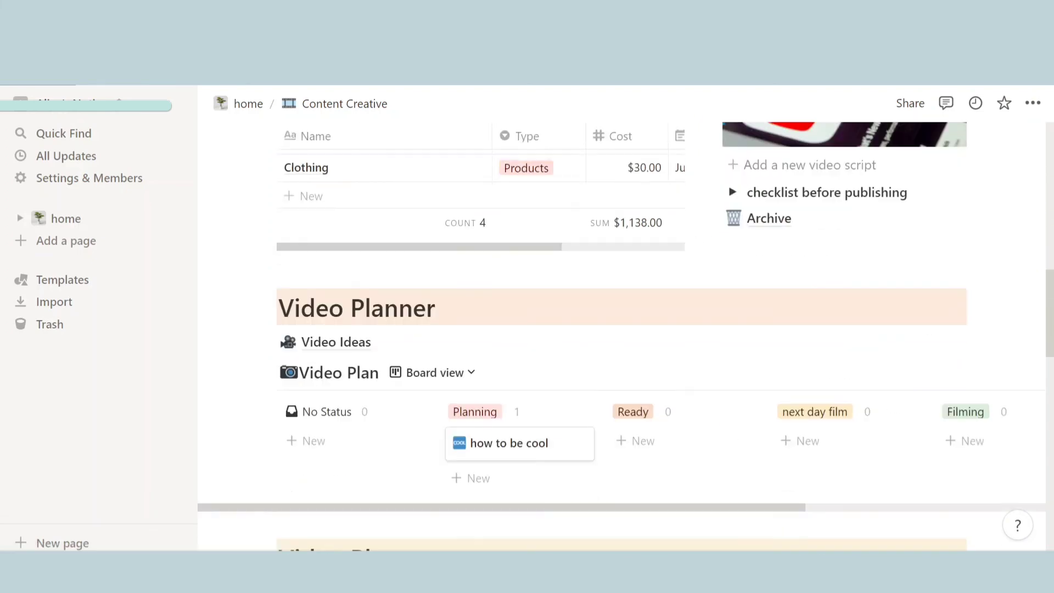
{"action": "left_click_drag", "start_coordinate": [279, 307], "coordinate": [435, 308]}
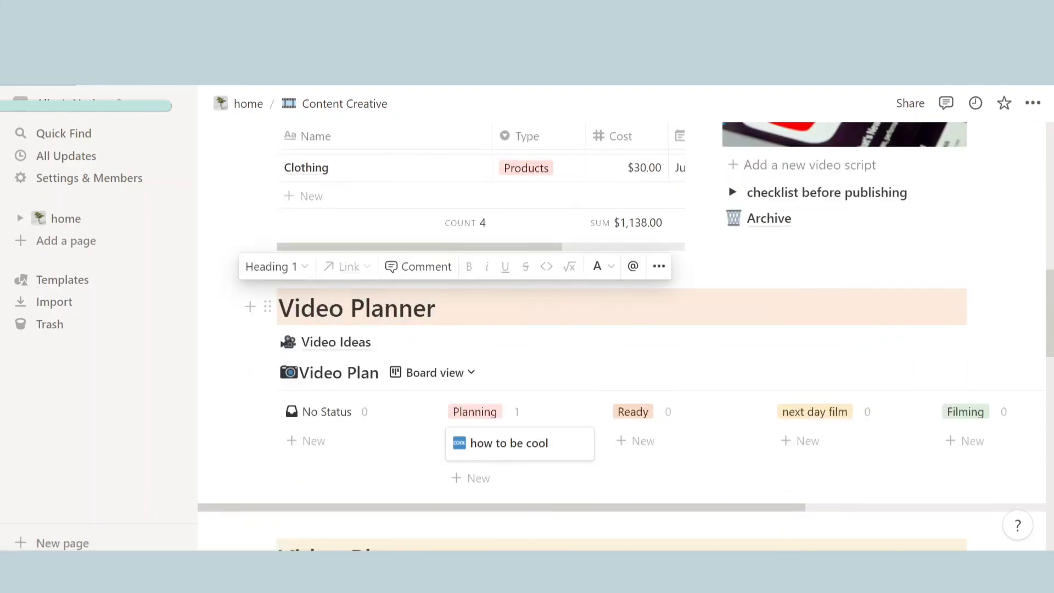
Step: Scroll across the Video Plan board on the Content Creative page
{"action": "left_click", "coordinate": [604, 351]}
{"action": "scroll", "coordinate": [604, 362], "scroll_direction": "down", "scroll_amount": 2}
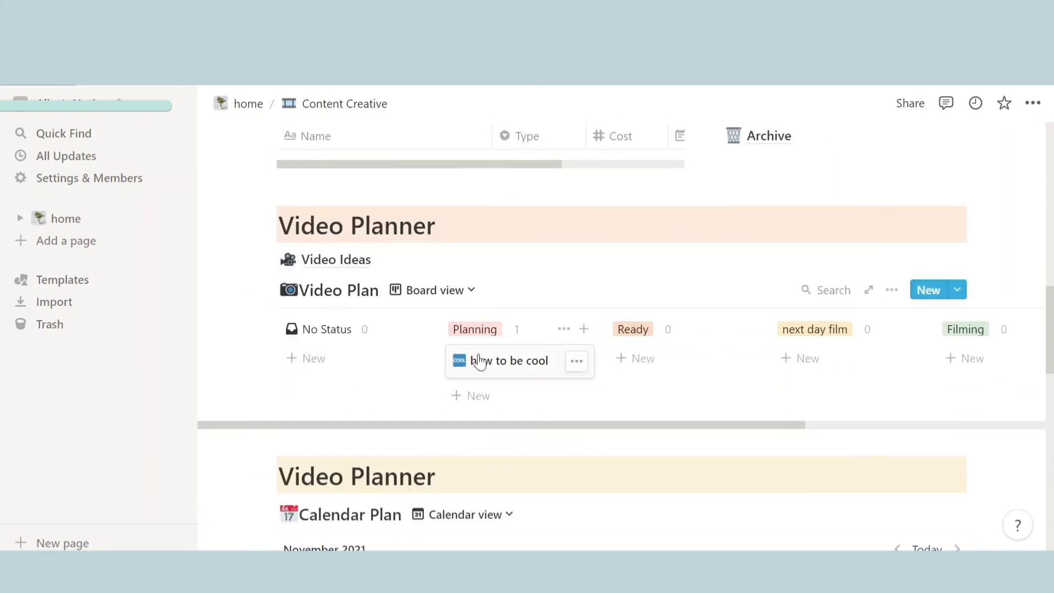
{"action": "key", "text": "shift+End"}
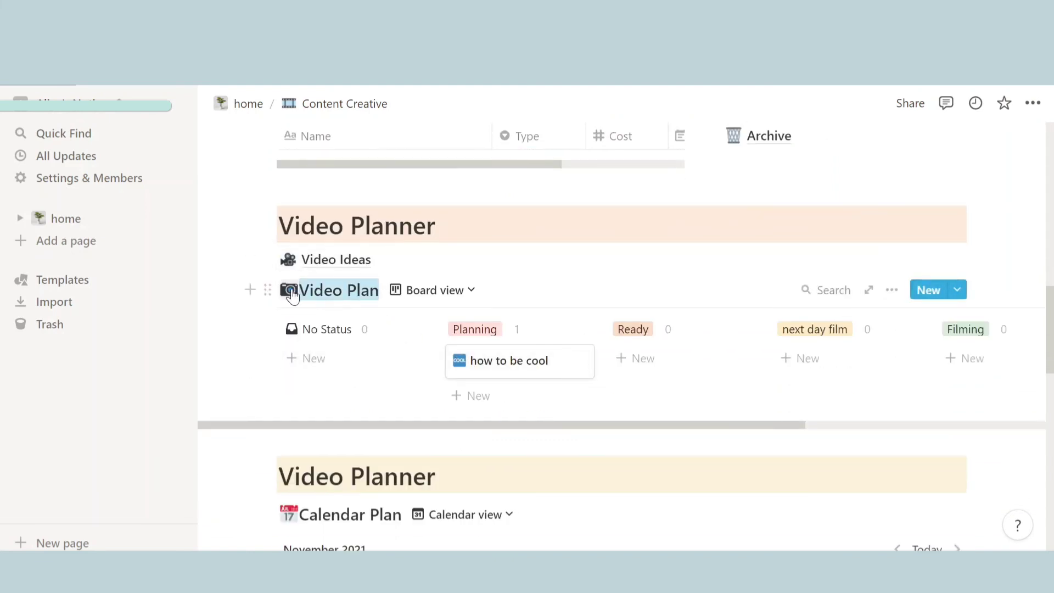
{"action": "left_click", "coordinate": [257, 387]}
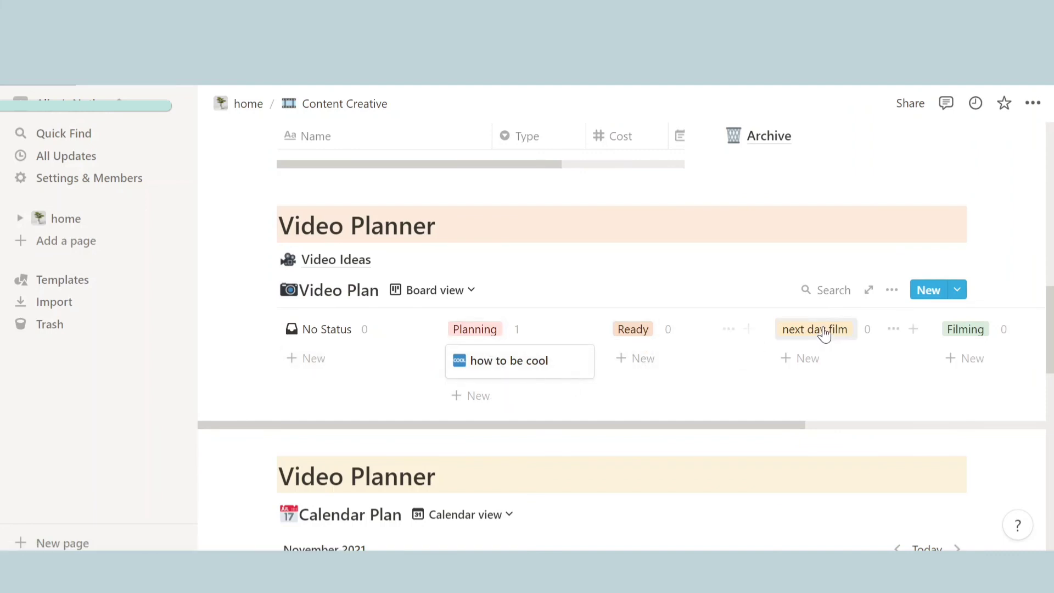
{"action": "scroll", "coordinate": [845, 346], "scroll_direction": "right", "scroll_amount": 3}
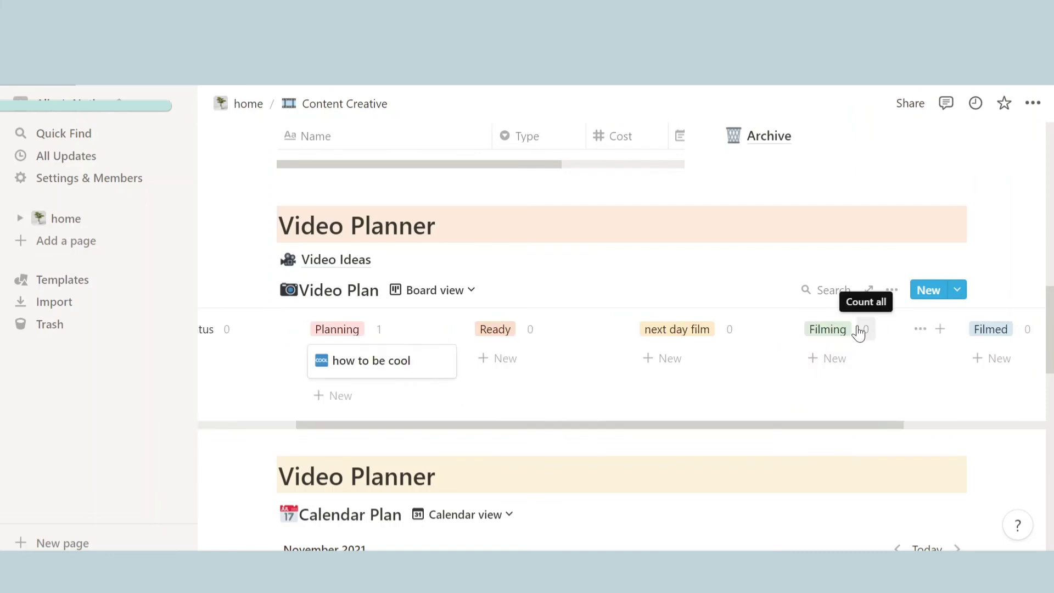
{"action": "scroll", "coordinate": [857, 375], "scroll_direction": "right", "scroll_amount": 3}
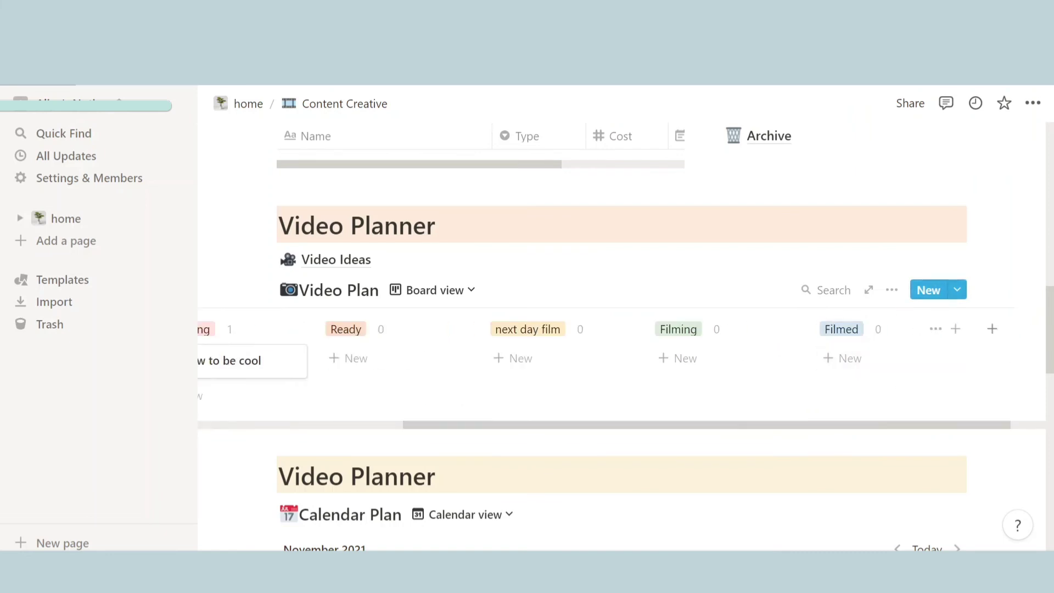
{"action": "scroll", "coordinate": [570, 412], "scroll_direction": "left", "scroll_amount": 5}
{"action": "scroll", "coordinate": [569, 412], "scroll_direction": "down", "scroll_amount": 3}
{"action": "scroll", "coordinate": [354, 187], "scroll_direction": "up", "scroll_amount": 2}
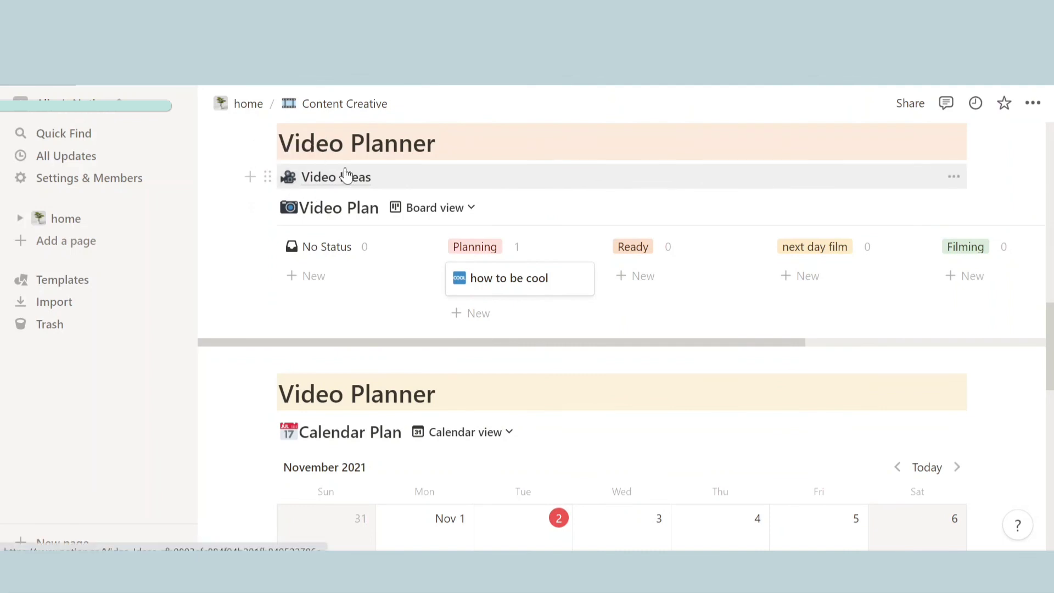
Step: Open the Video Ideas page and expand, then collapse, the first video idea toggle
{"action": "left_click", "coordinate": [348, 178]}
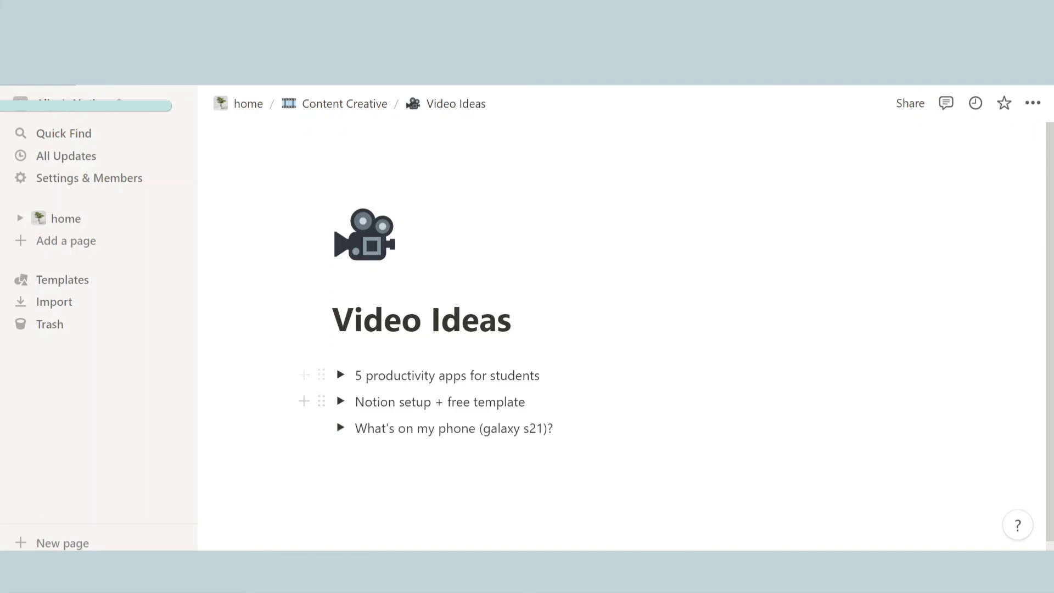
{"action": "left_click", "coordinate": [341, 375]}
{"action": "left_click", "coordinate": [341, 375]}
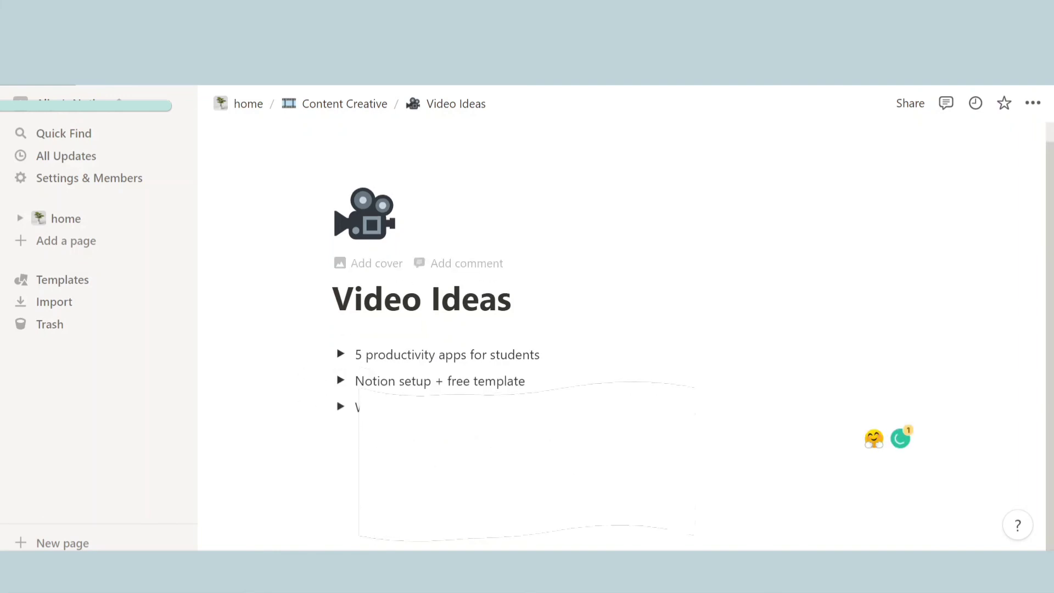
Step: On Content Creative, scroll through the calendar and Sponsorship table and view the Date column's Calculate options
{"action": "left_click", "coordinate": [366, 106]}
{"action": "scroll", "coordinate": [387, 265], "scroll_direction": "down", "scroll_amount": 20}
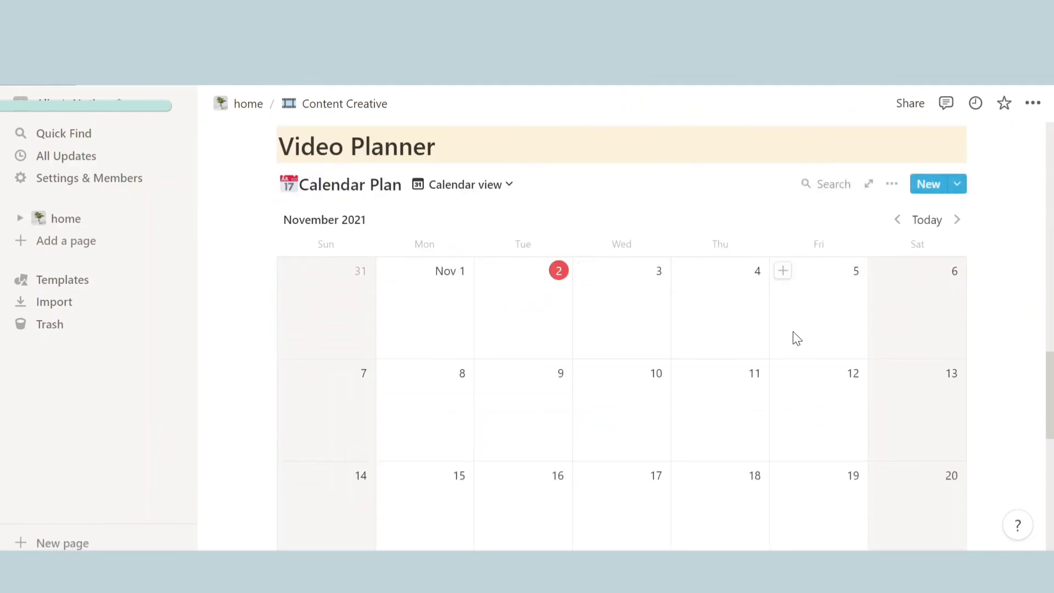
{"action": "scroll", "coordinate": [801, 335], "scroll_direction": "down", "scroll_amount": 3}
{"action": "scroll", "coordinate": [488, 379], "scroll_direction": "up", "scroll_amount": 5}
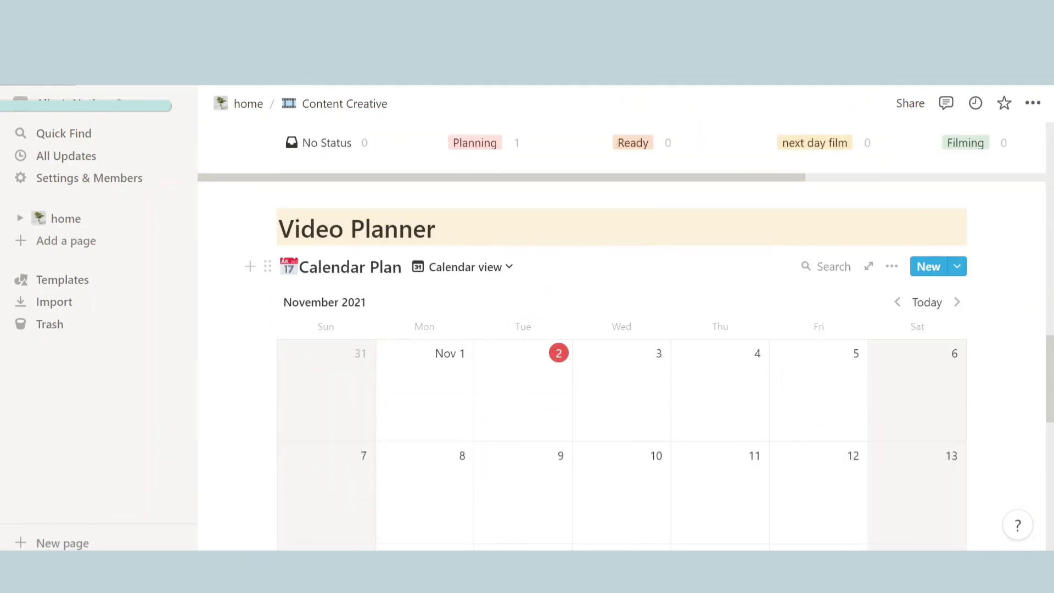
{"action": "scroll", "coordinate": [640, 272], "scroll_direction": "down", "scroll_amount": 9}
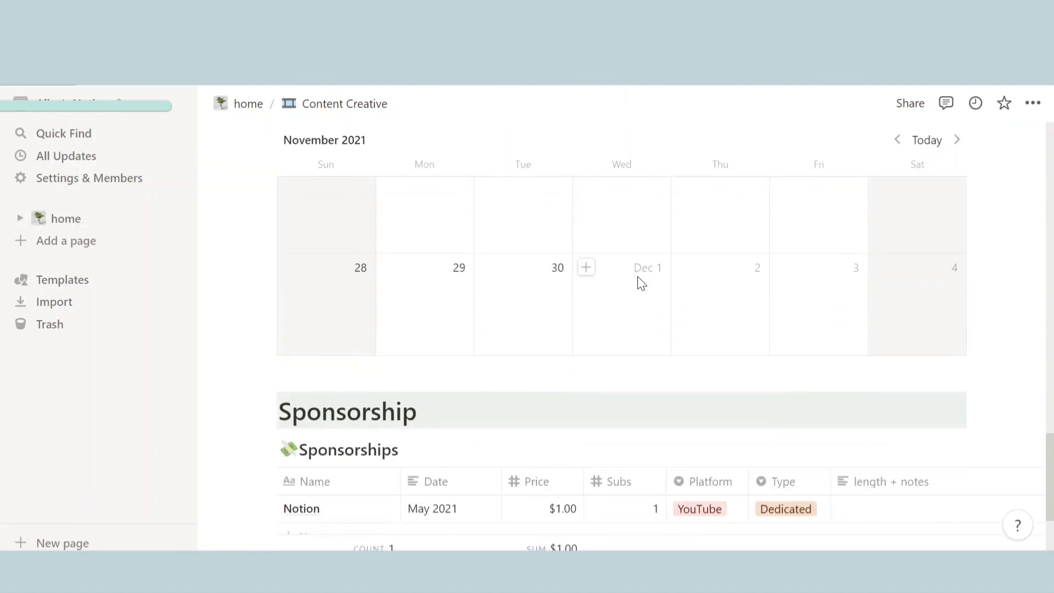
{"action": "scroll", "coordinate": [637, 275], "scroll_direction": "down", "scroll_amount": 2}
{"action": "scroll", "coordinate": [638, 276], "scroll_direction": "down", "scroll_amount": 2}
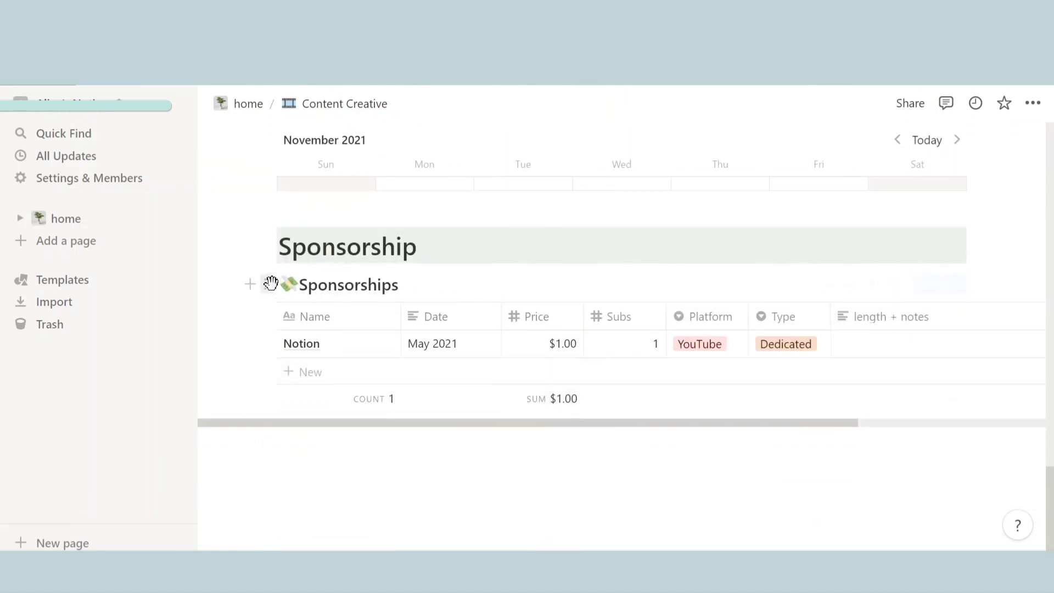
{"action": "left_click_drag", "start_coordinate": [279, 247], "coordinate": [417, 247]}
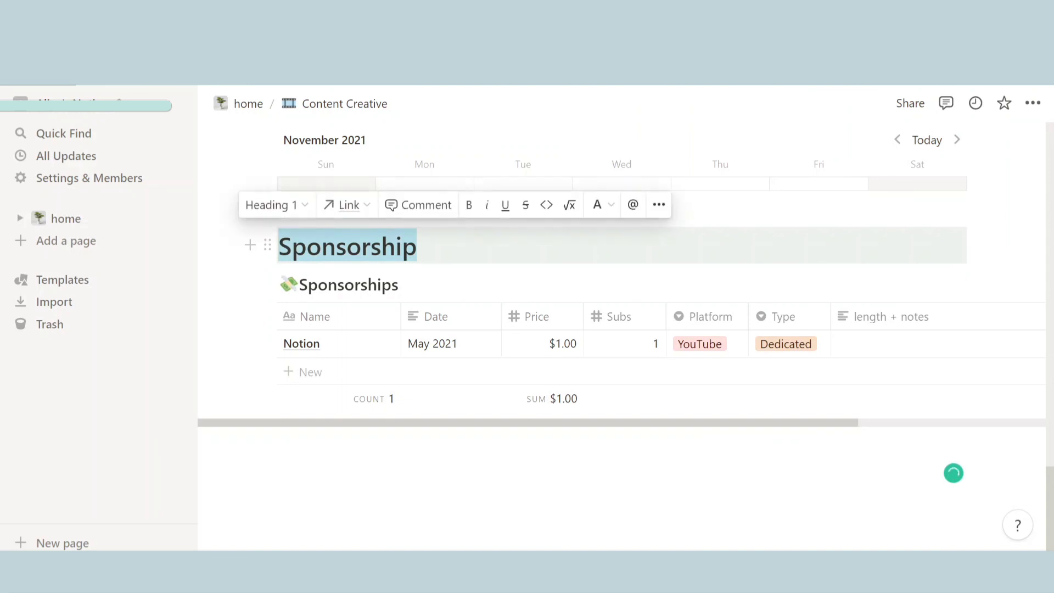
{"action": "left_click", "coordinate": [348, 343]}
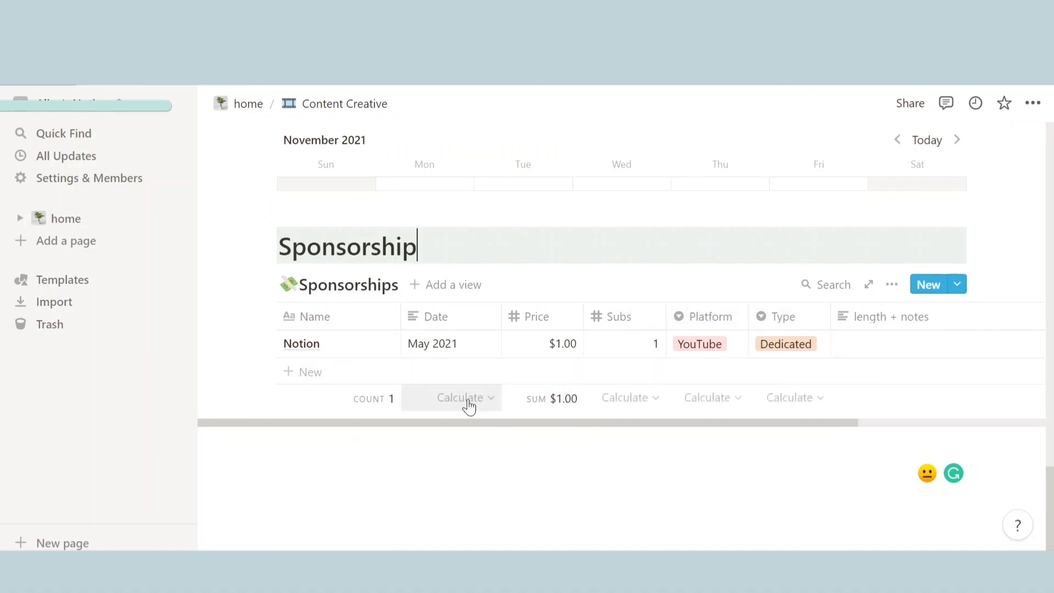
{"action": "left_click", "coordinate": [468, 399]}
Step: Go home and scroll up to the dried-grass cover and three dashboard columns
{"action": "scroll", "coordinate": [485, 390], "scroll_direction": "up", "scroll_amount": 15}
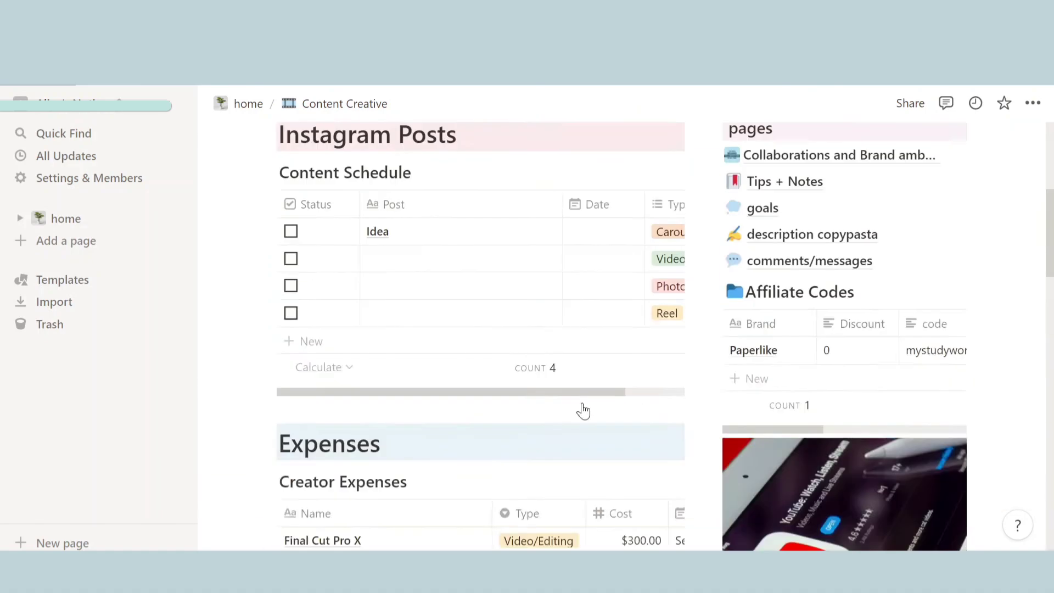
{"action": "left_click", "coordinate": [245, 103]}
{"action": "scroll", "coordinate": [857, 448], "scroll_direction": "down", "scroll_amount": 3}
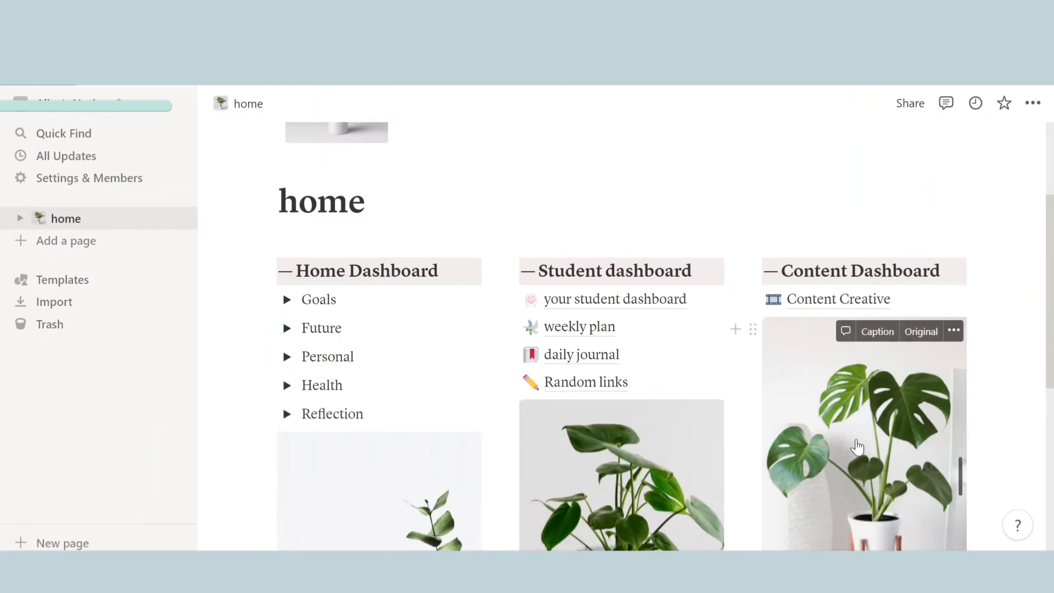
{"action": "scroll", "coordinate": [878, 404], "scroll_direction": "down", "scroll_amount": 3}
{"action": "scroll", "coordinate": [878, 404], "scroll_direction": "up", "scroll_amount": 6}
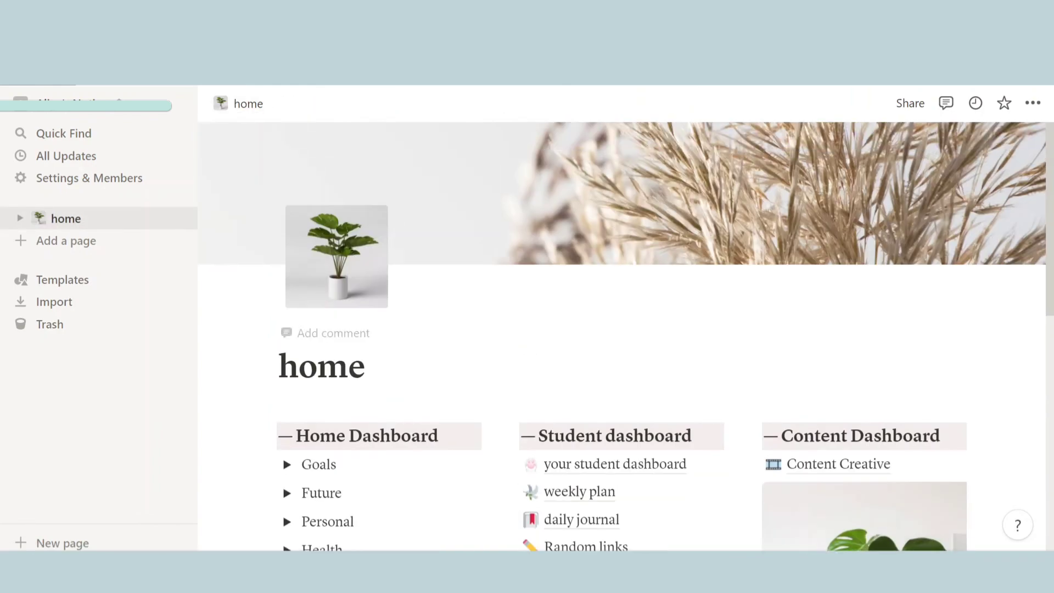